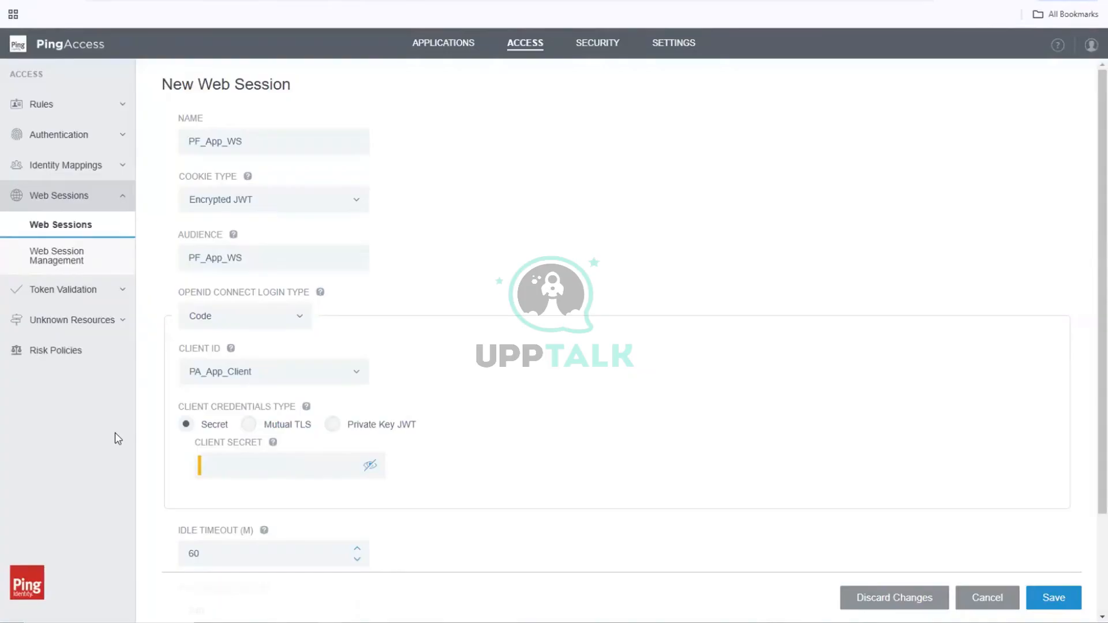
# Step: Enter the client secret for PA_App_Client in the new PF_App_WS web session and save it
pyautogui.click(279, 461)
pyautogui.click(316, 461)
pyautogui.write('••••••••')
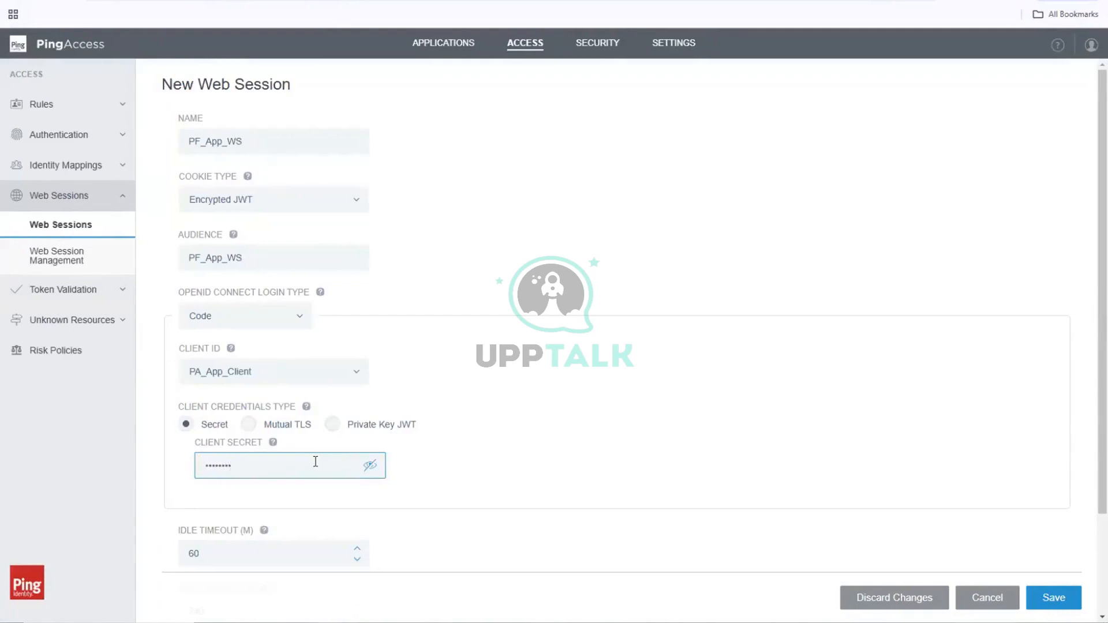
pyautogui.click(795, 445)
pyautogui.click(1062, 603)
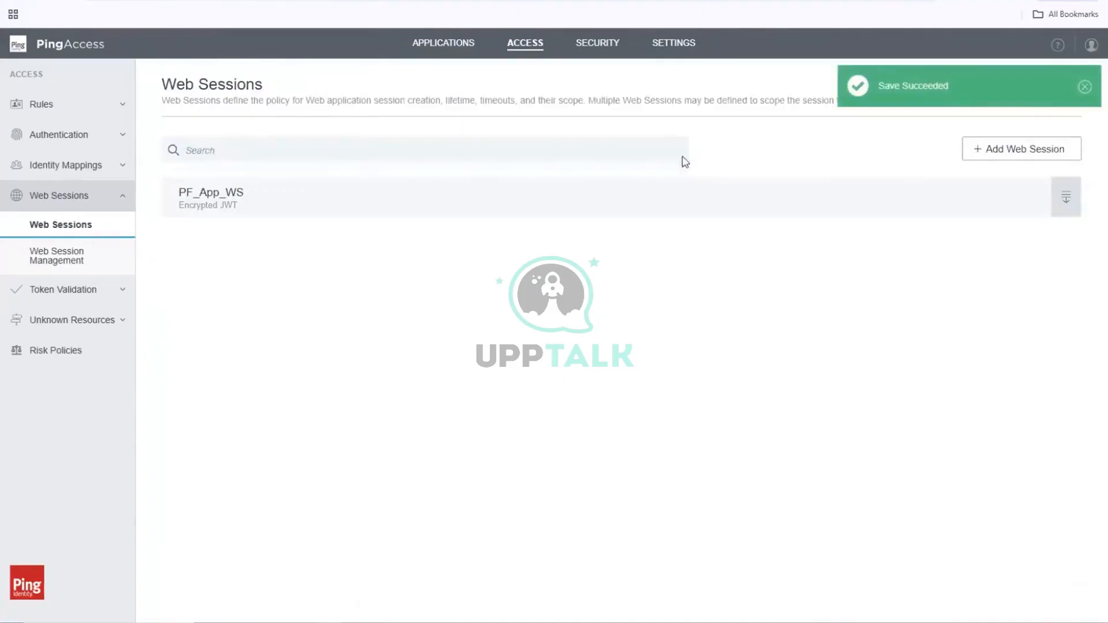
# Step: Open the saved PF_App_WS web session for editing and review its advanced cookie, PKCE and scope settings
pyautogui.click(1067, 206)
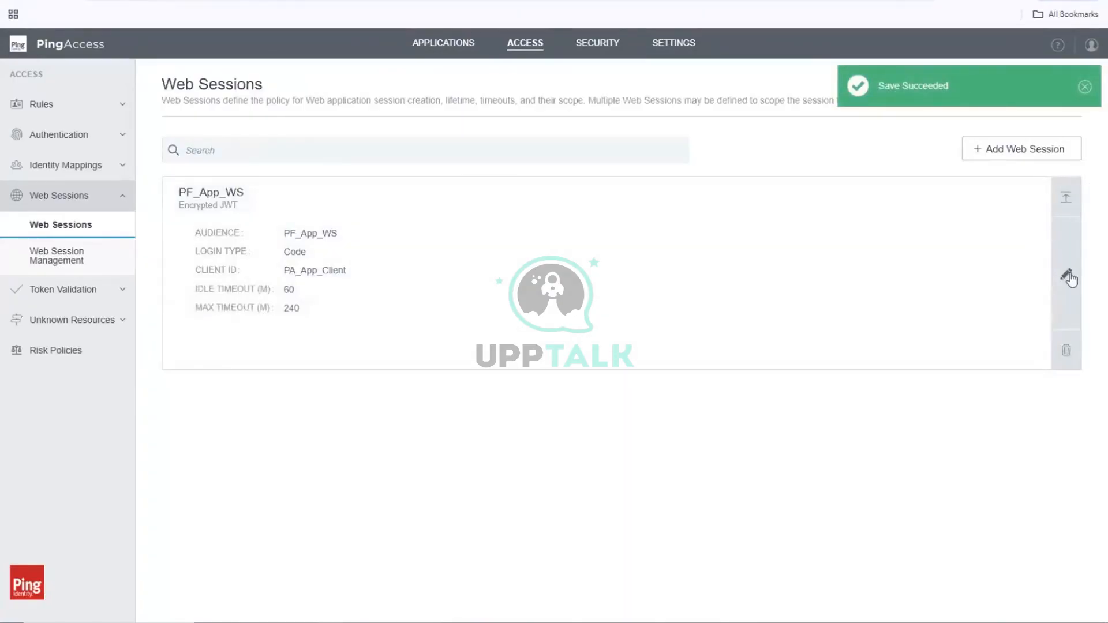
pyautogui.click(1068, 280)
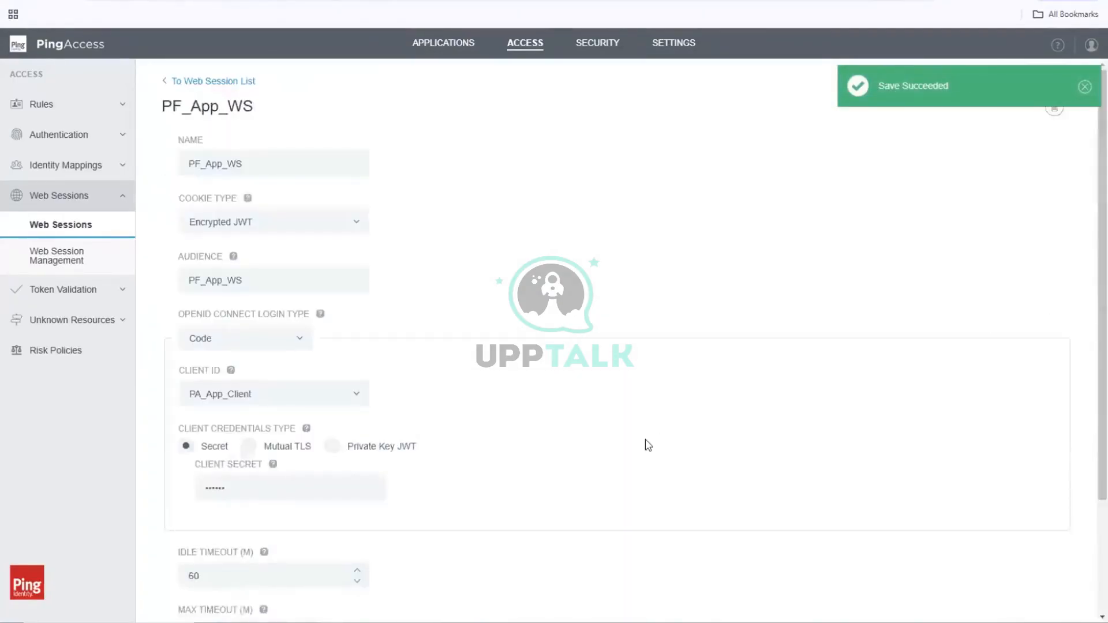
pyautogui.scroll(-3, 648, 445)
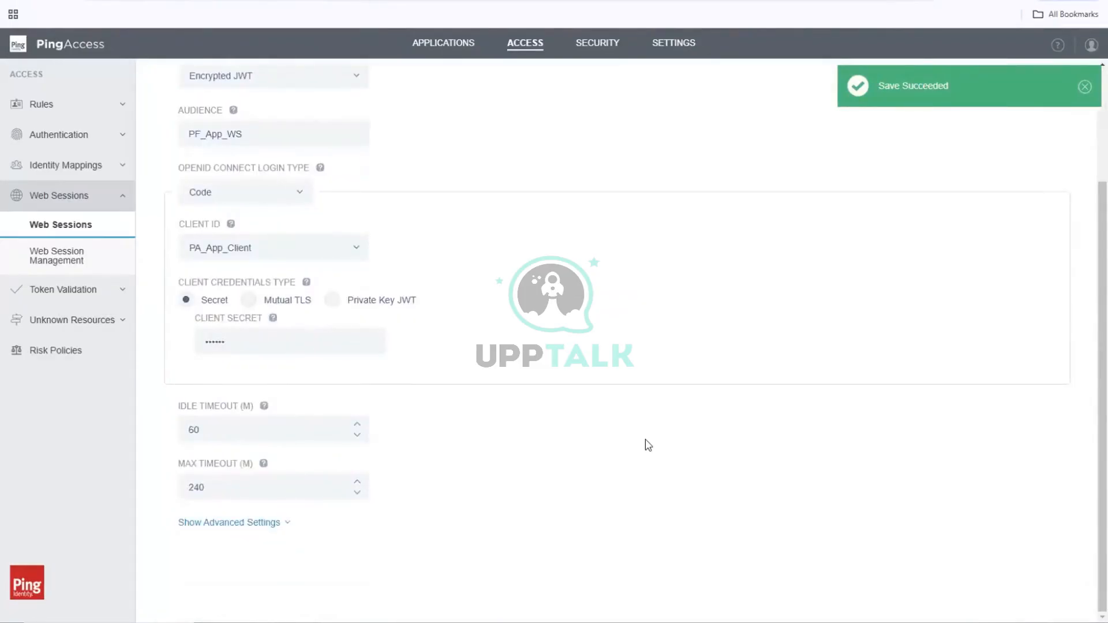
pyautogui.click(270, 524)
pyautogui.scroll(-9, 453, 494)
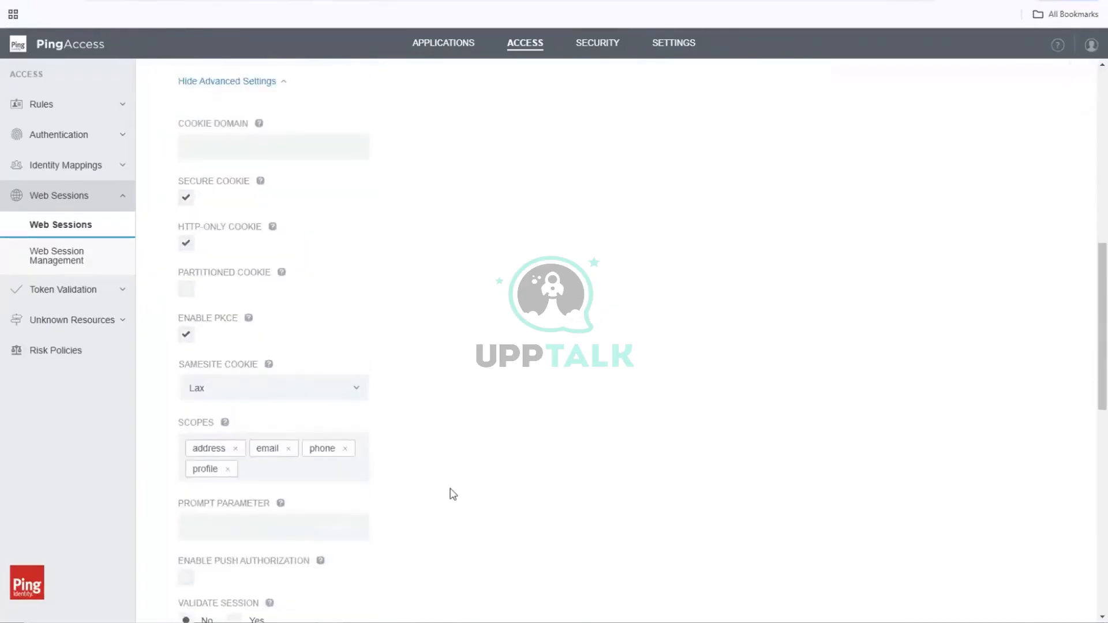
pyautogui.scroll(2, 452, 494)
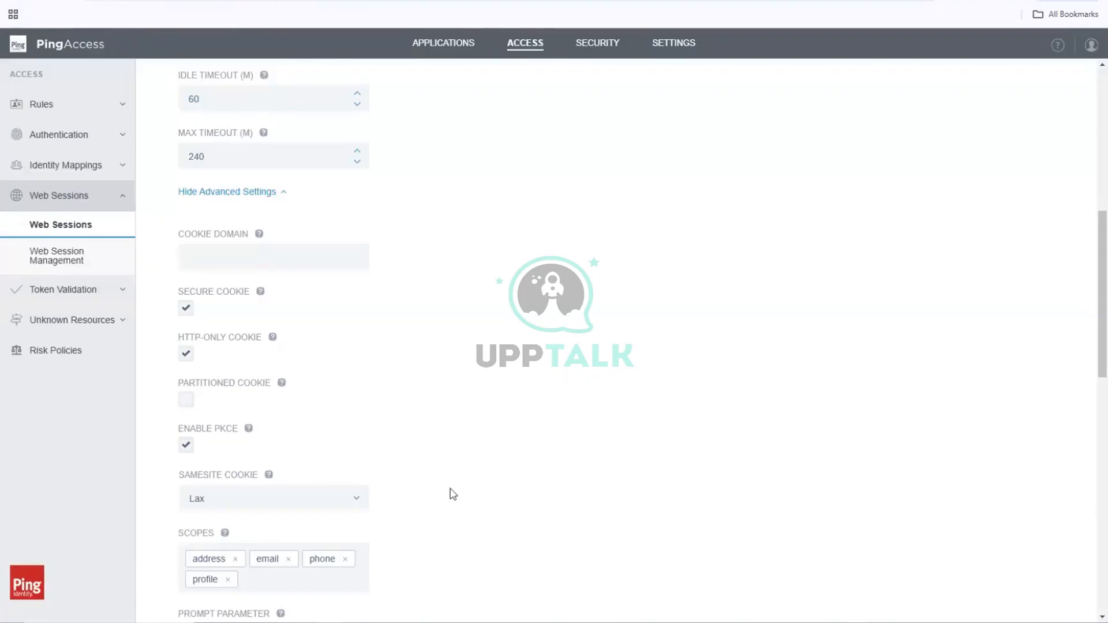
pyautogui.scroll(-2, 453, 494)
pyautogui.scroll(-2, 452, 495)
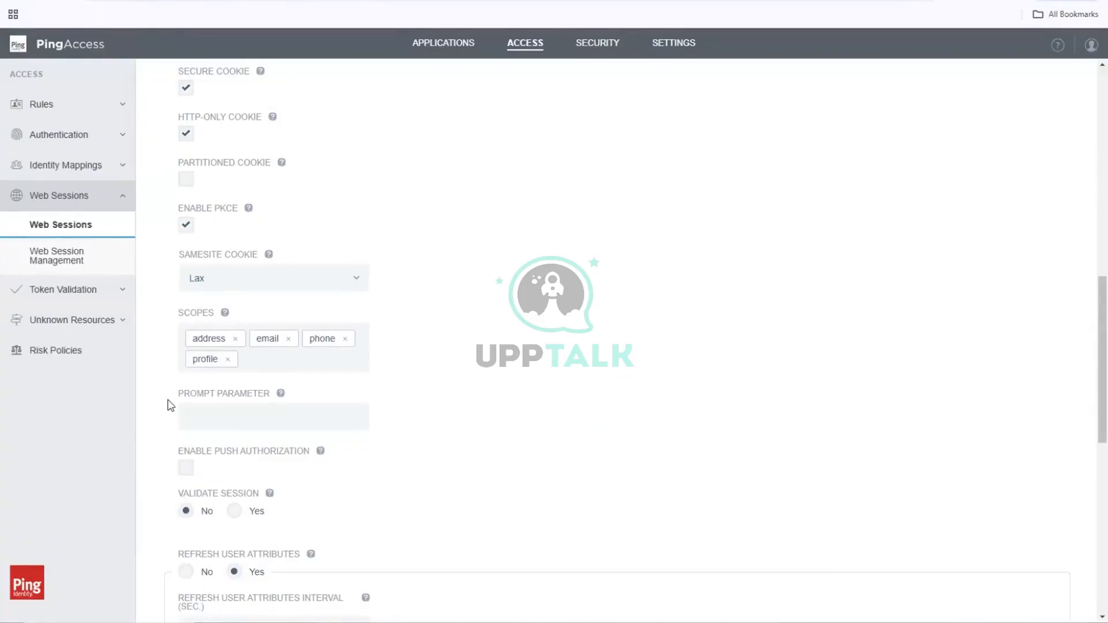
# Step: Disable PKCE in the PF_App_WS web session's advanced settings and save the session
pyautogui.click(187, 225)
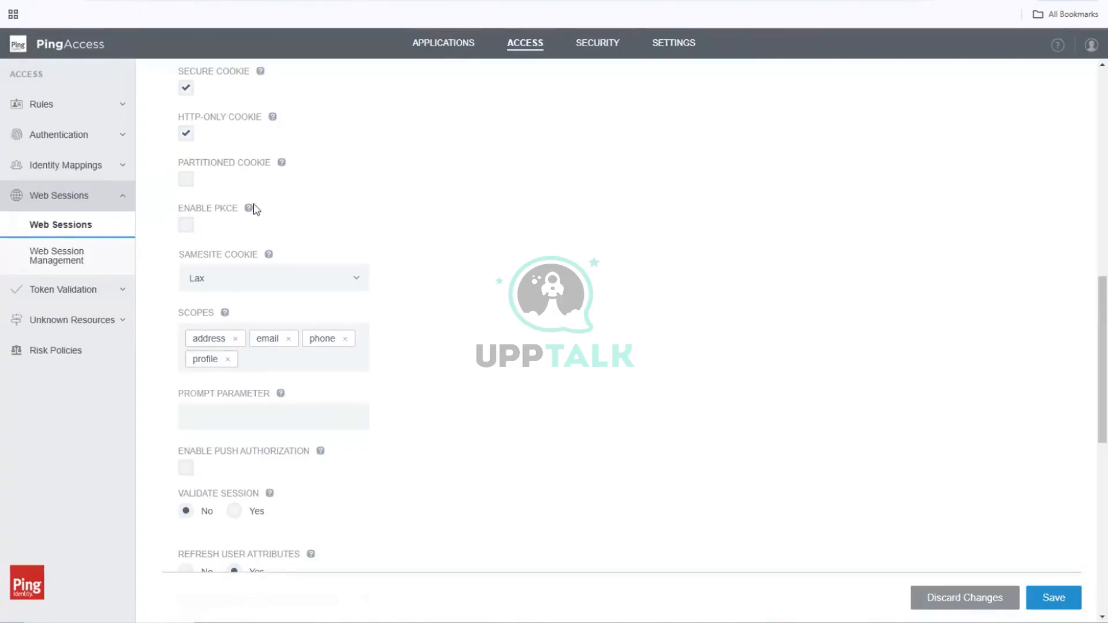
pyautogui.moveTo(248, 214)
pyautogui.scroll(-2, 662, 348)
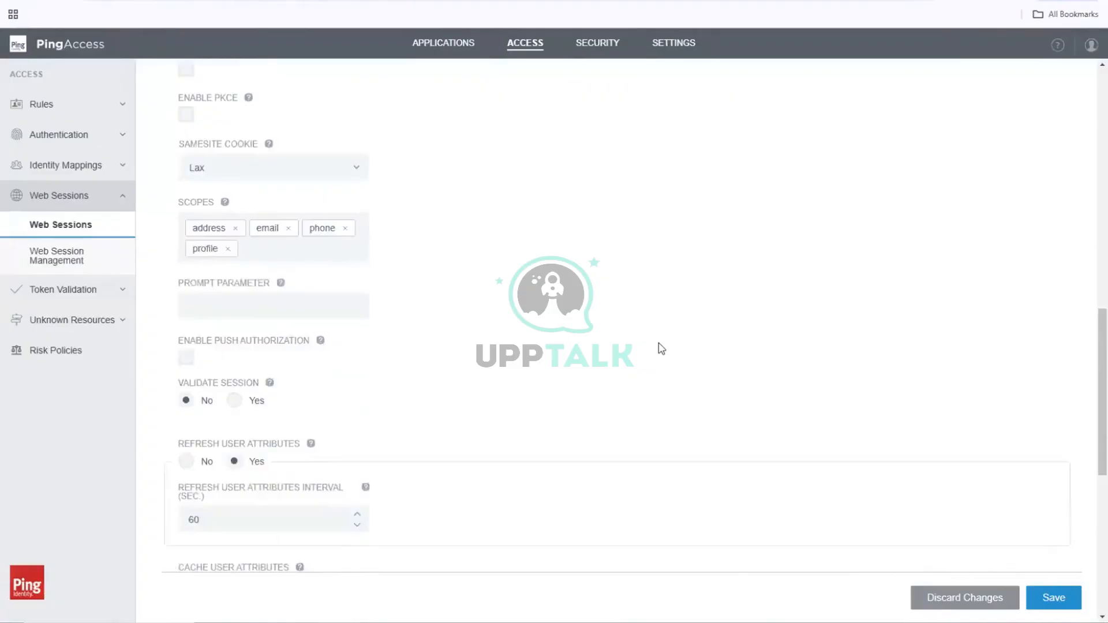
pyautogui.scroll(4, 661, 349)
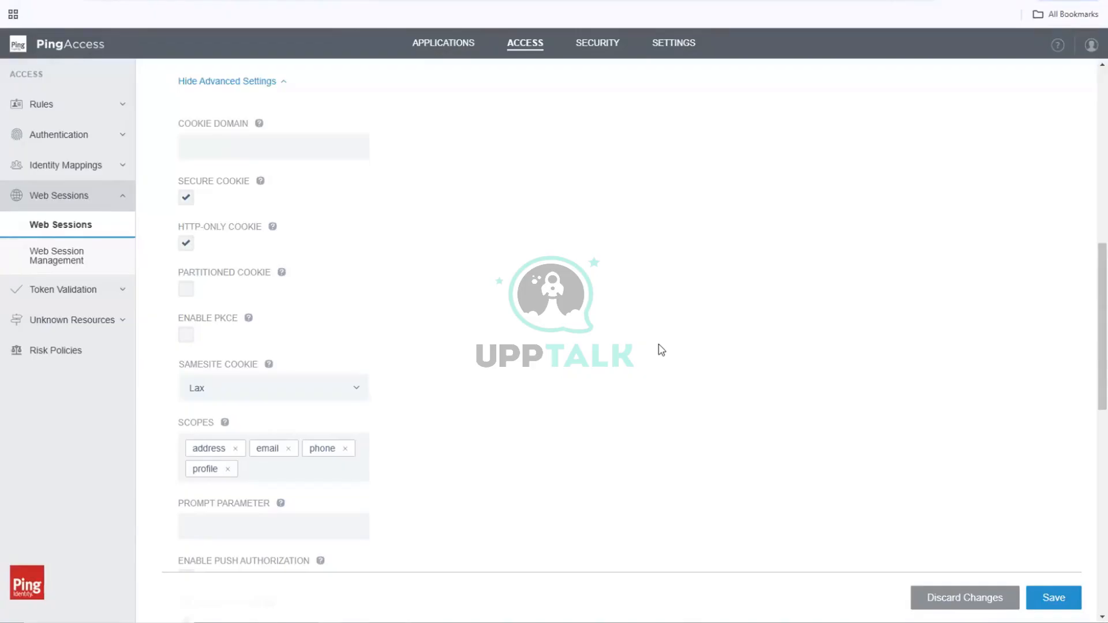
pyautogui.click(1061, 597)
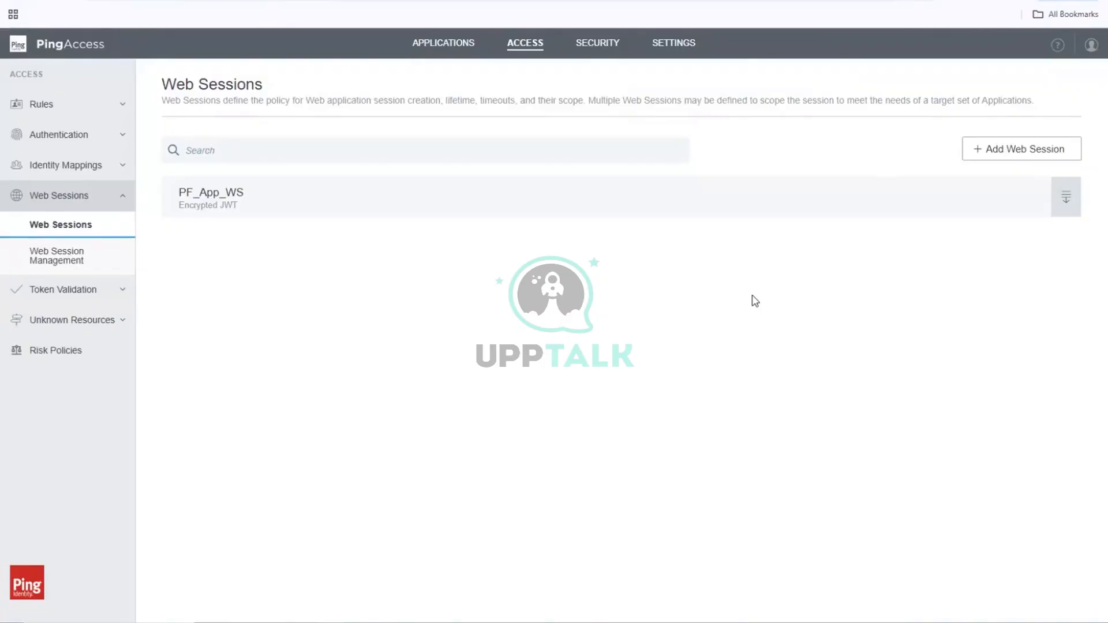
# Step: Switch to PingFederate and examine the LDAP lookup and contract fulfillment of the PolContract1 access token mapping that uses the JWT manager
pyautogui.hotkey('ctrl', 'Tab')
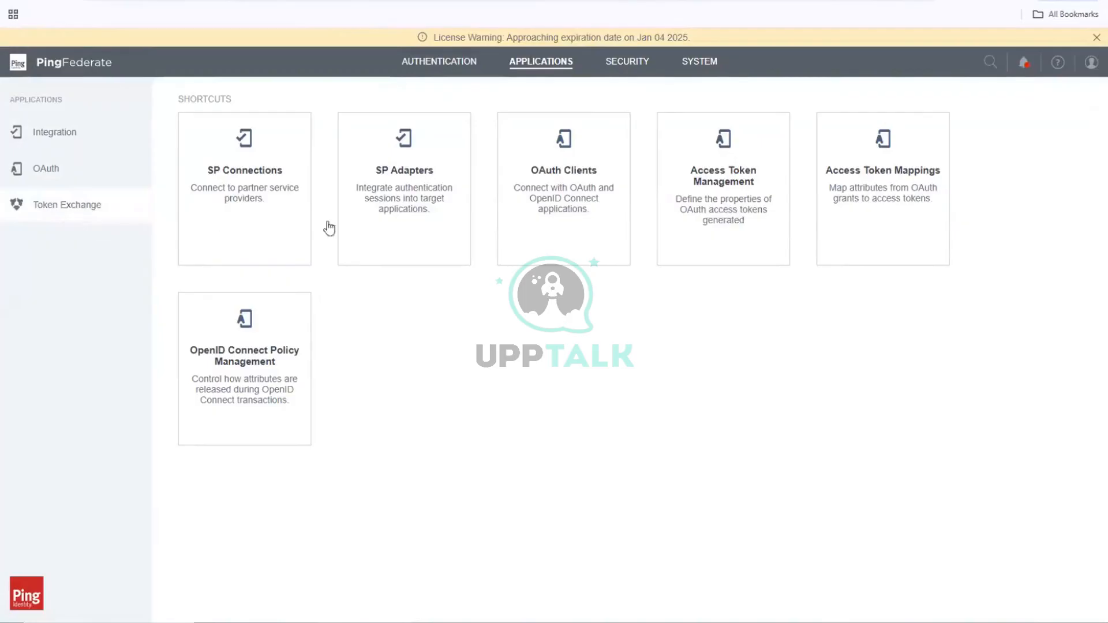
pyautogui.click(881, 190)
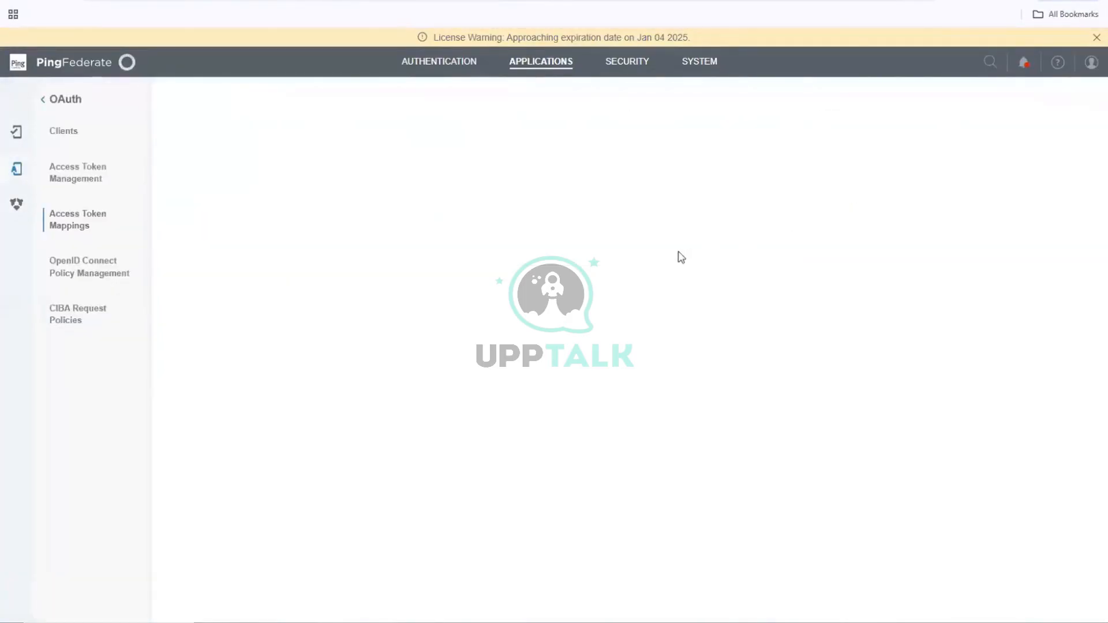
pyautogui.click(1094, 40)
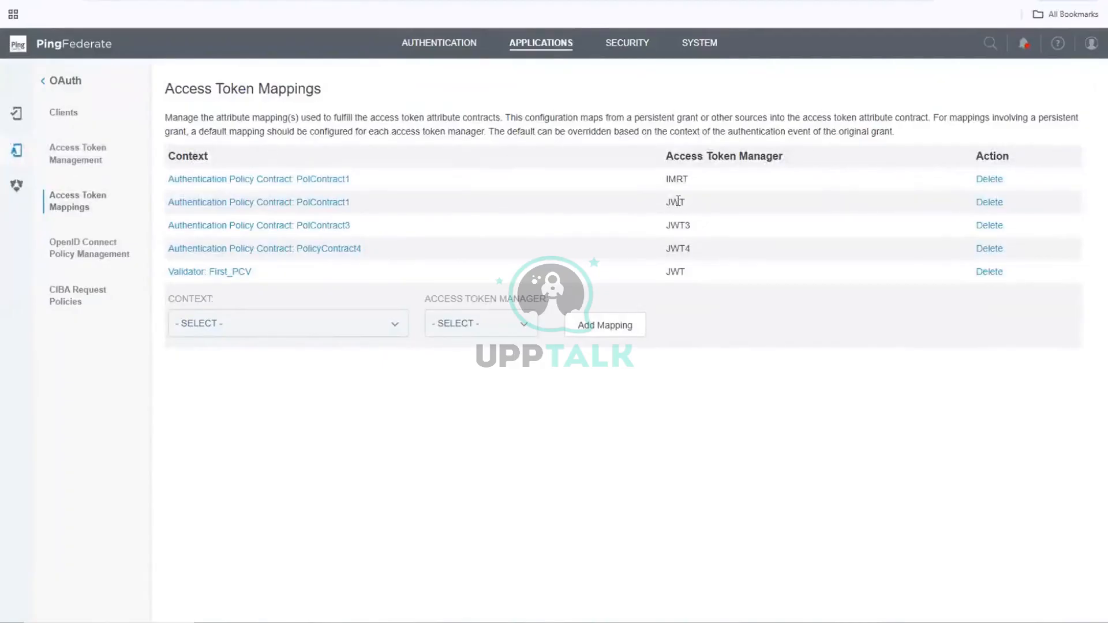
pyautogui.click(342, 206)
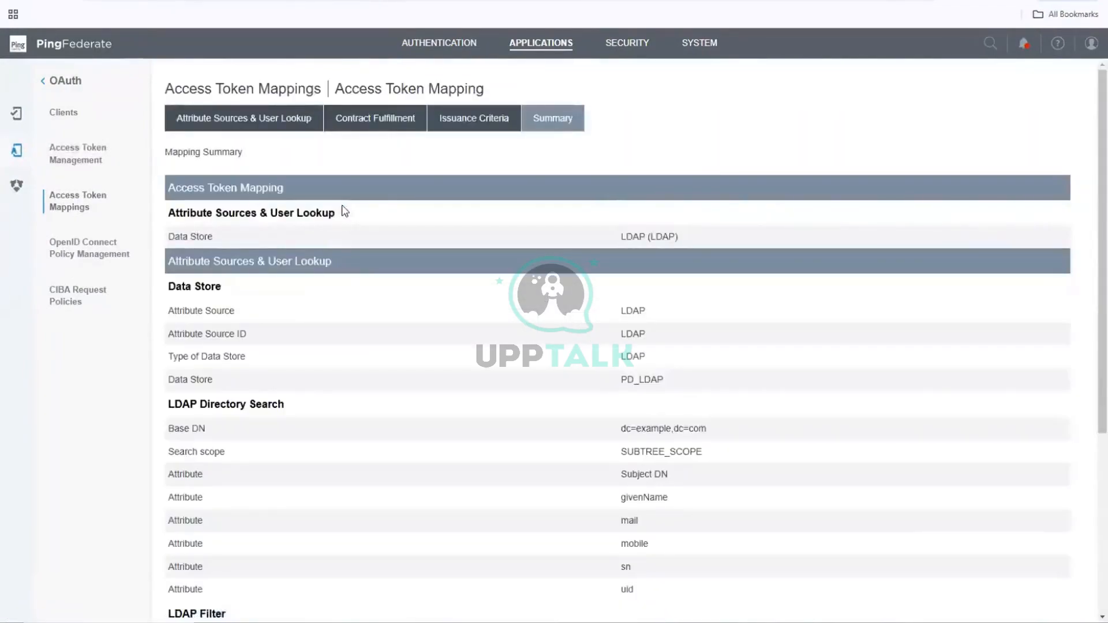
pyautogui.scroll(-2, 344, 211)
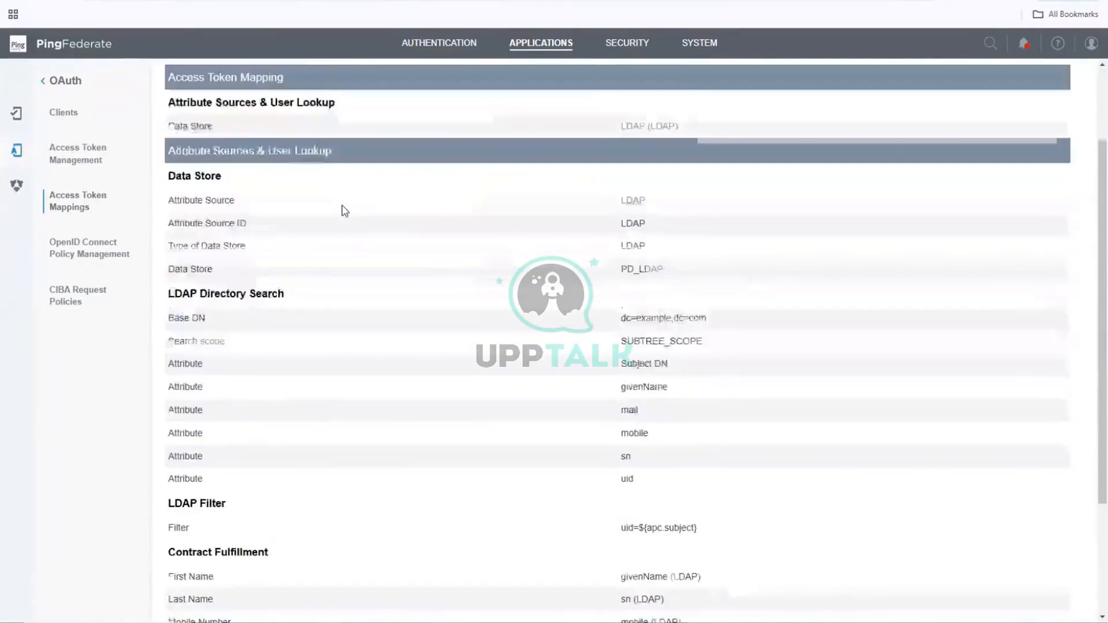
pyautogui.scroll(-1, 344, 211)
pyautogui.scroll(-2, 345, 210)
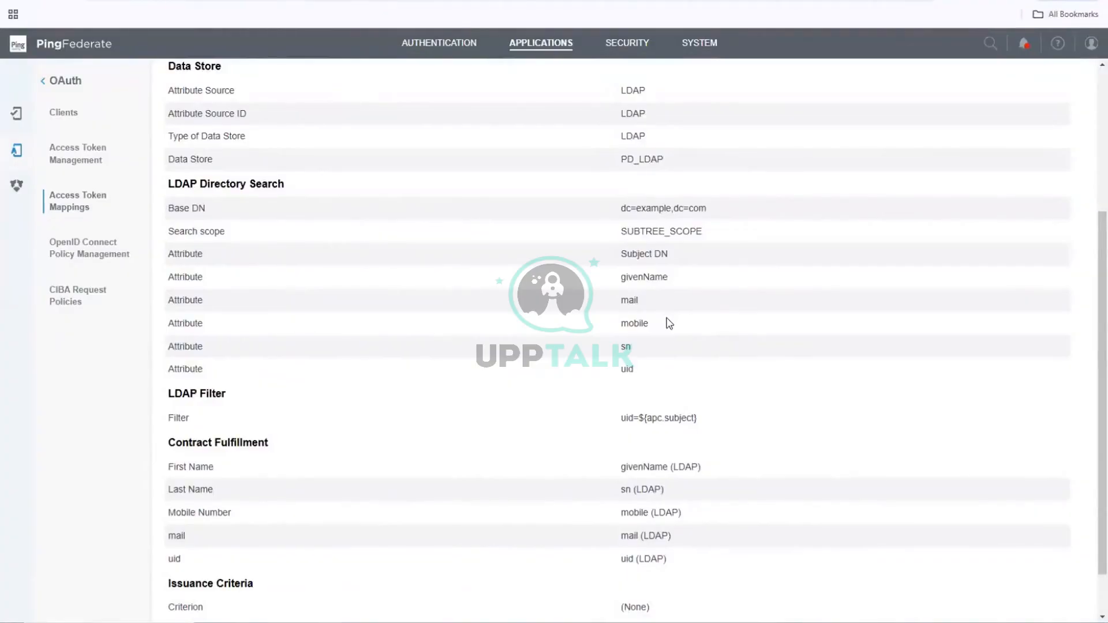
pyautogui.scroll(-1, 669, 323)
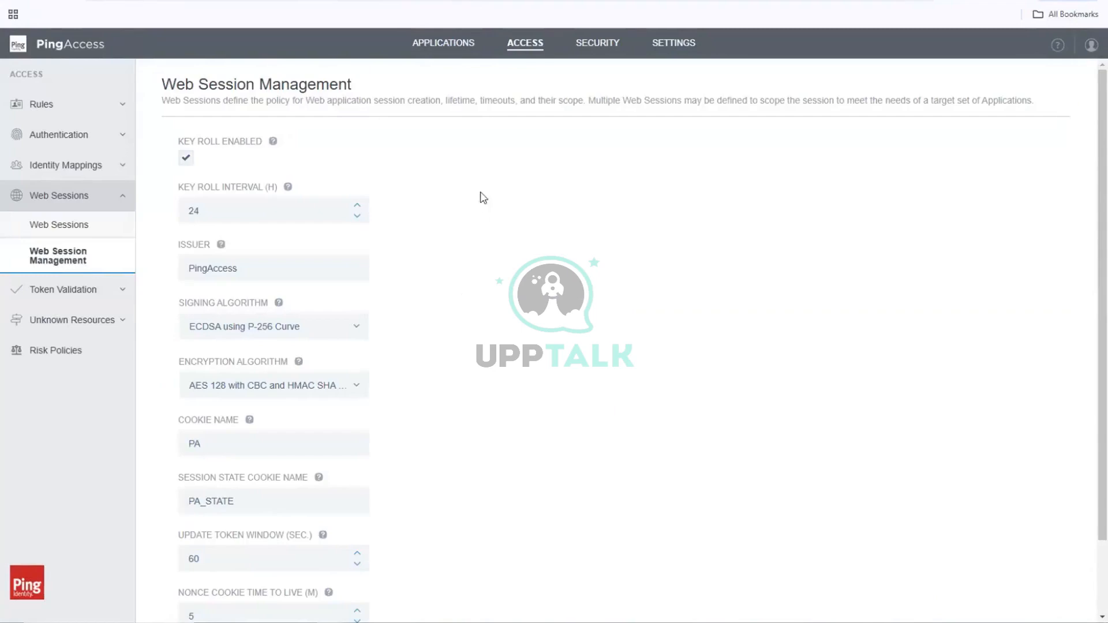
# Step: Add a new identity mapping named PF_App_IM and open its list of mapping types
pyautogui.click(98, 169)
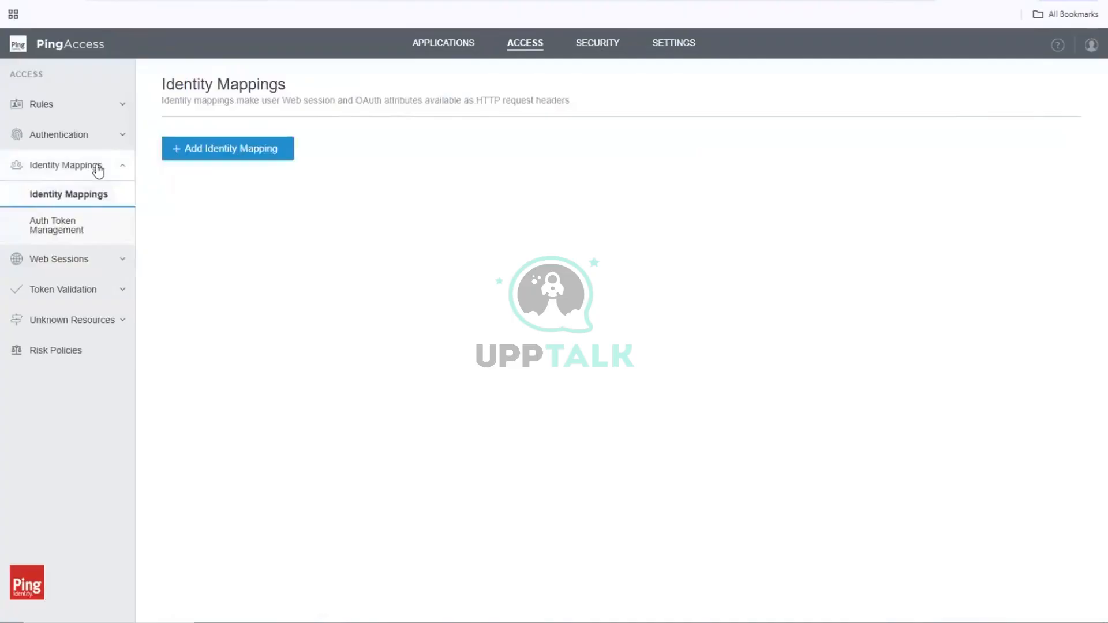
pyautogui.click(261, 155)
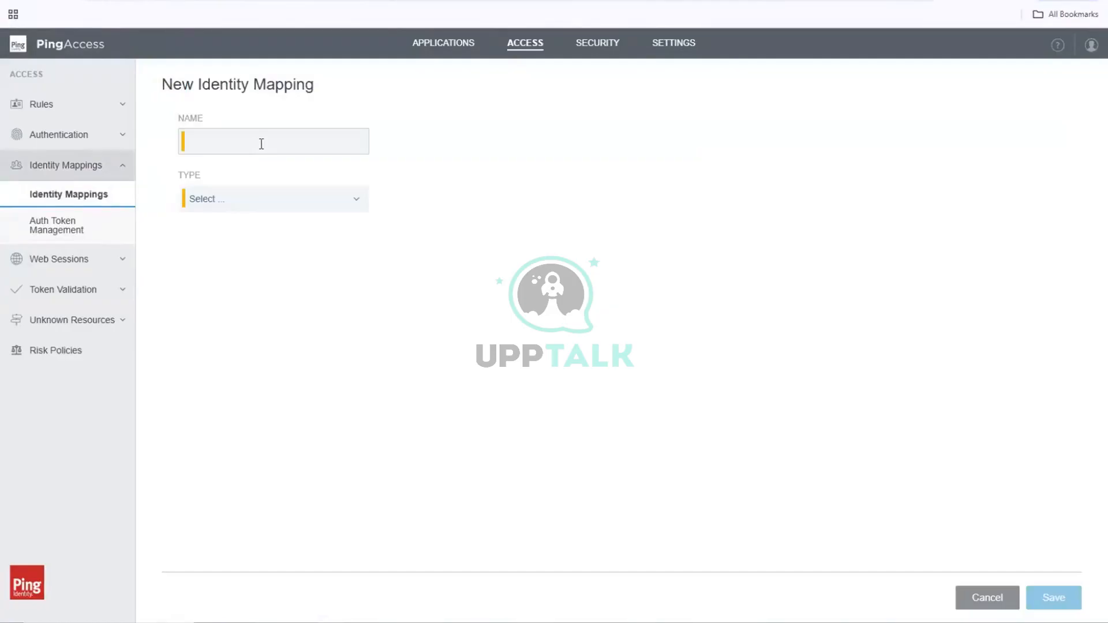
pyautogui.click(261, 143)
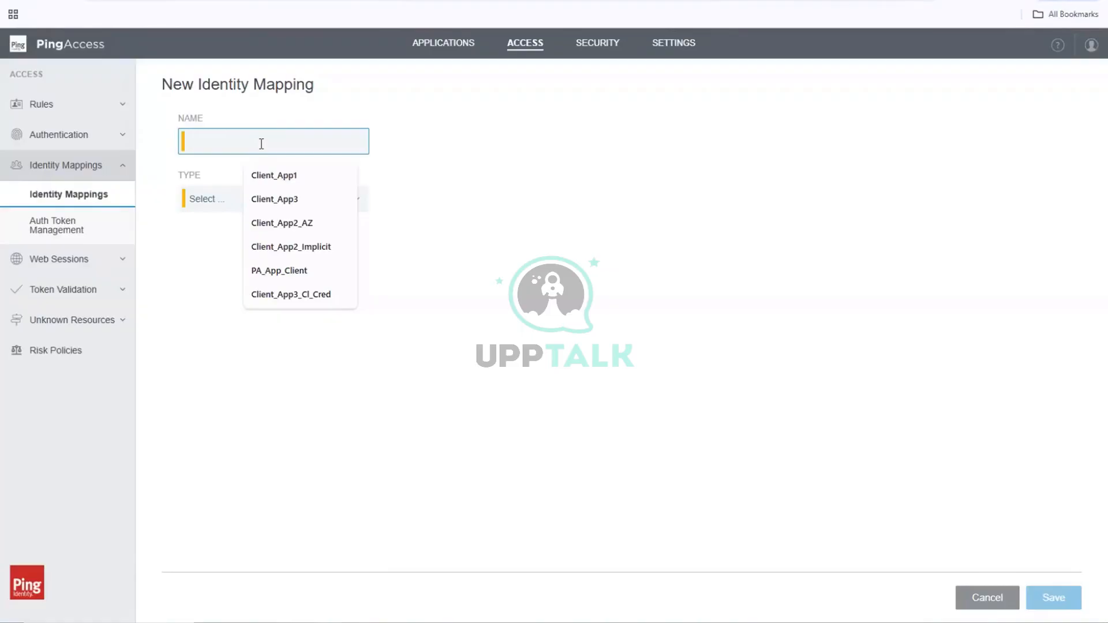
pyautogui.write('PF-')
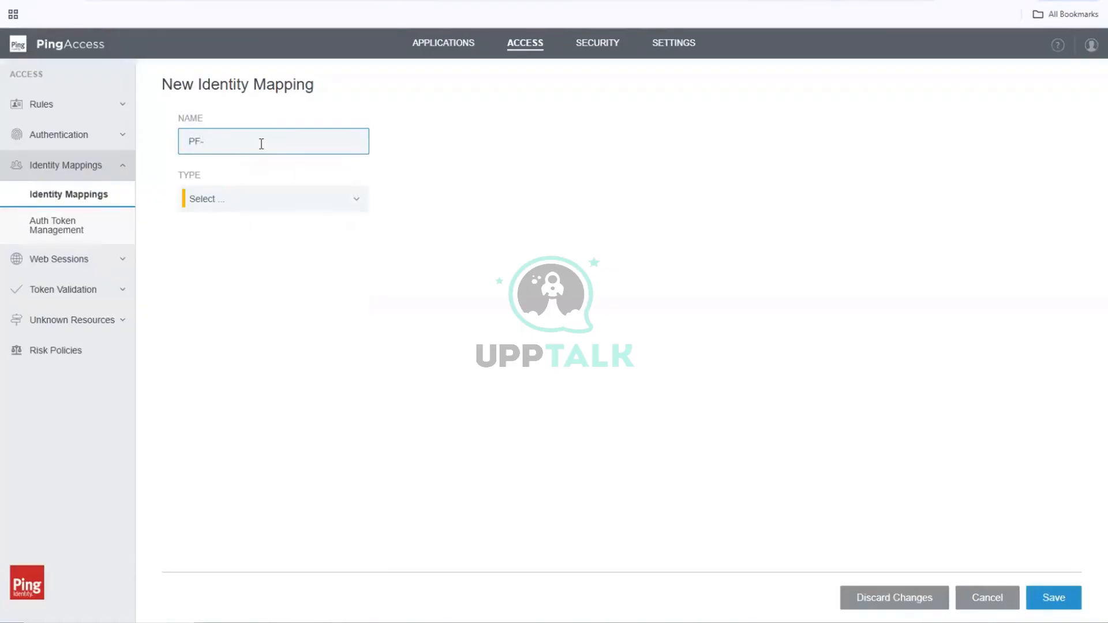
pyautogui.press('BackSpace')
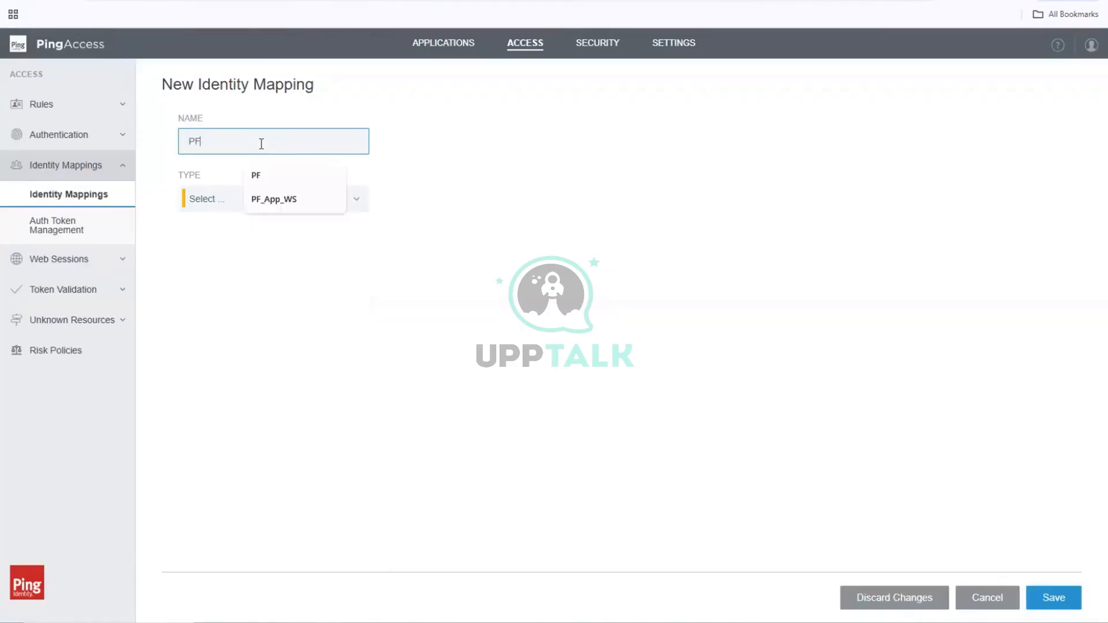
pyautogui.write('_A')
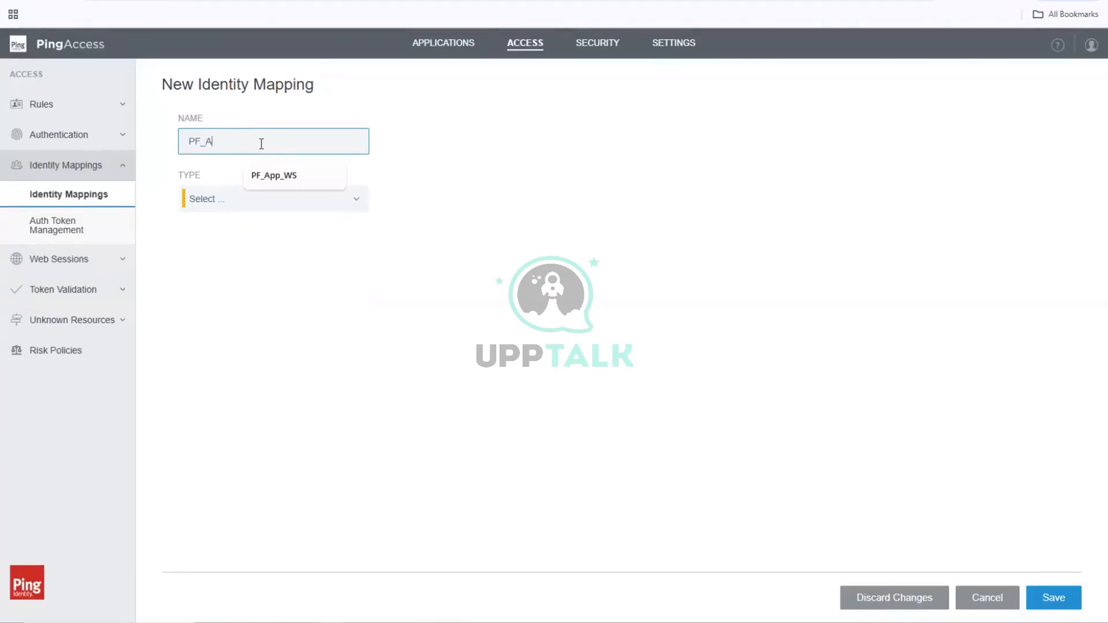
pyautogui.write('pp_IM')
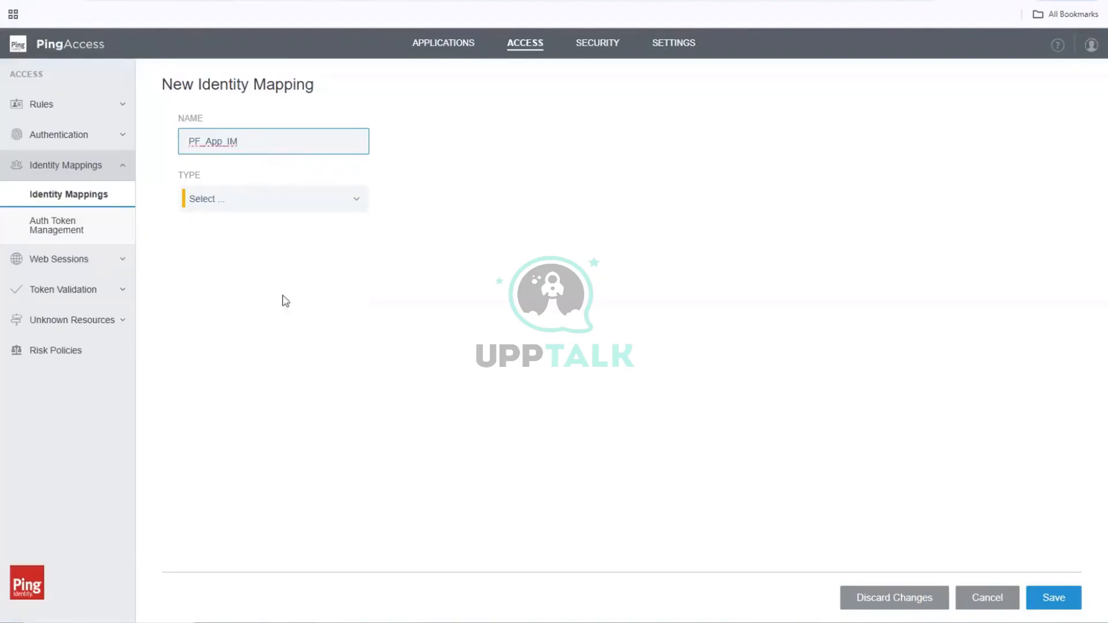
pyautogui.click(246, 199)
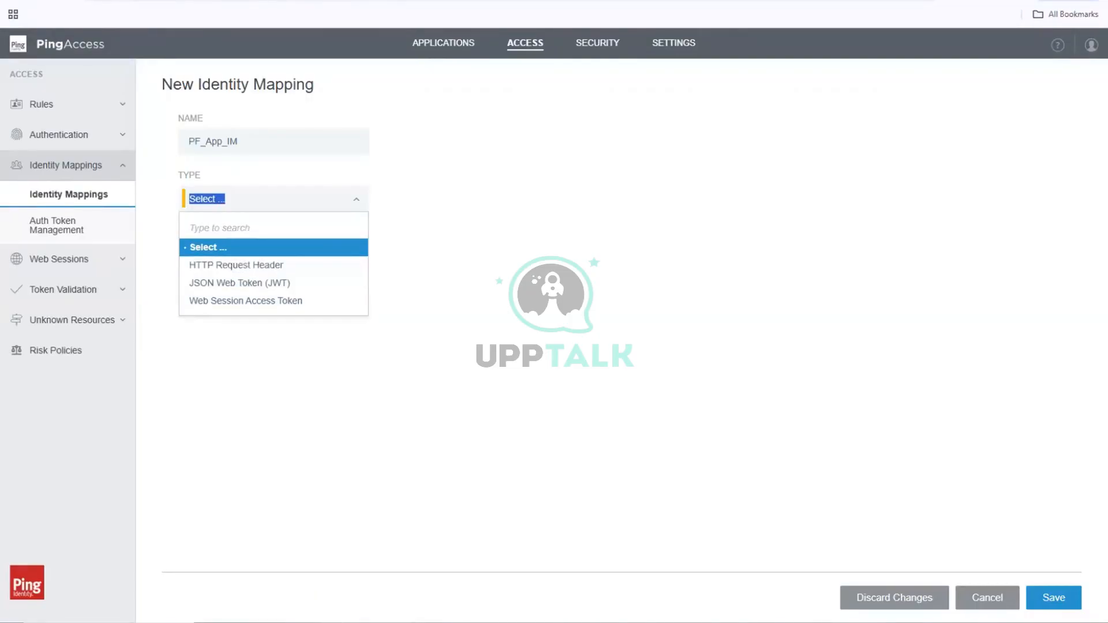
# Step: Switch to the text editor and write "Access Identity Mapping > Identity Manager" on the third line of a new document
pyautogui.moveTo(305, 622)
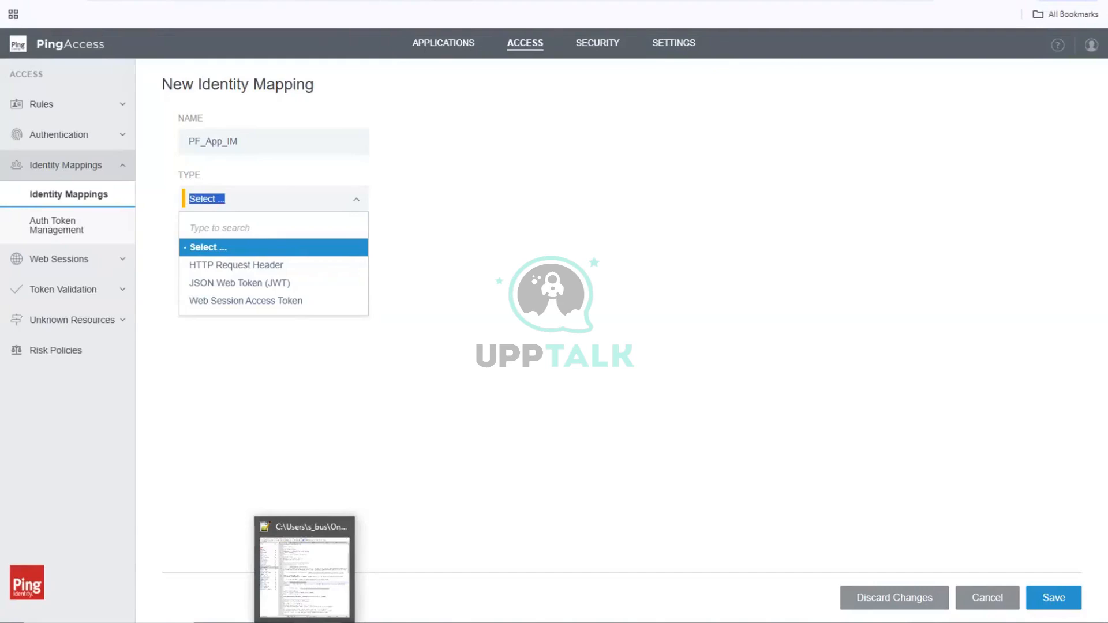
pyautogui.click(329, 543)
pyautogui.hotkey('ctrl', 'n')
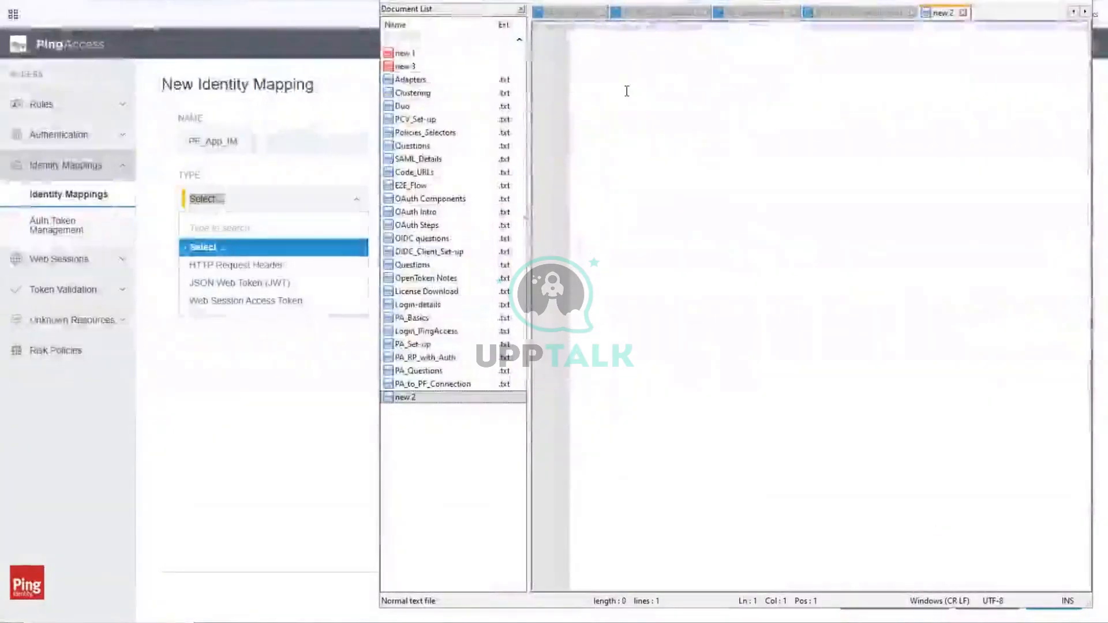
pyautogui.press('Return')
pyautogui.press('Return')
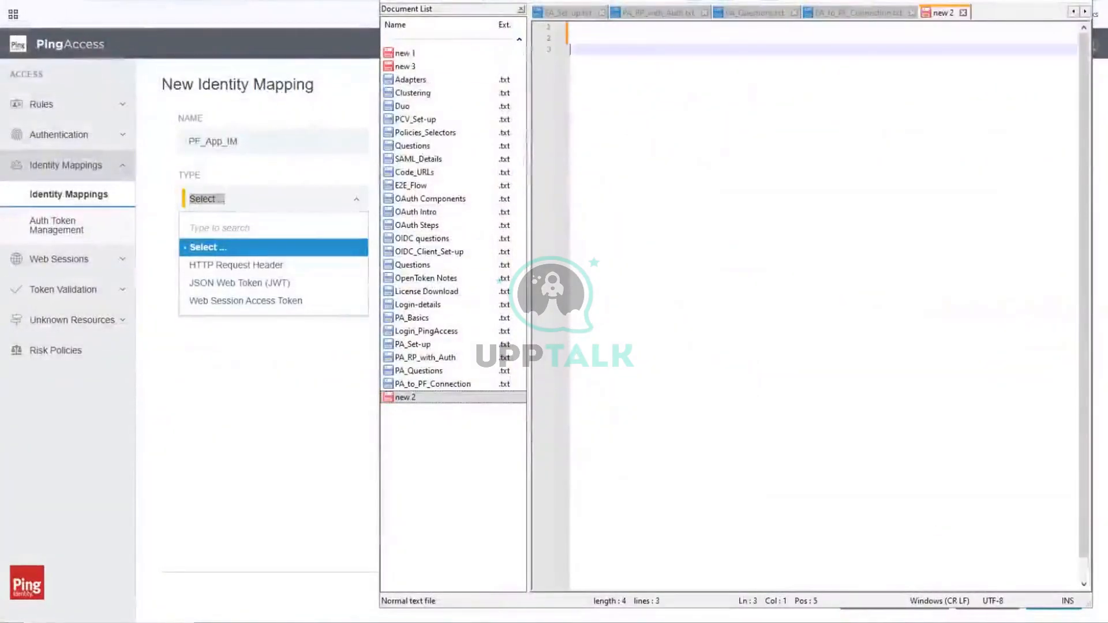
pyautogui.write('Access ')
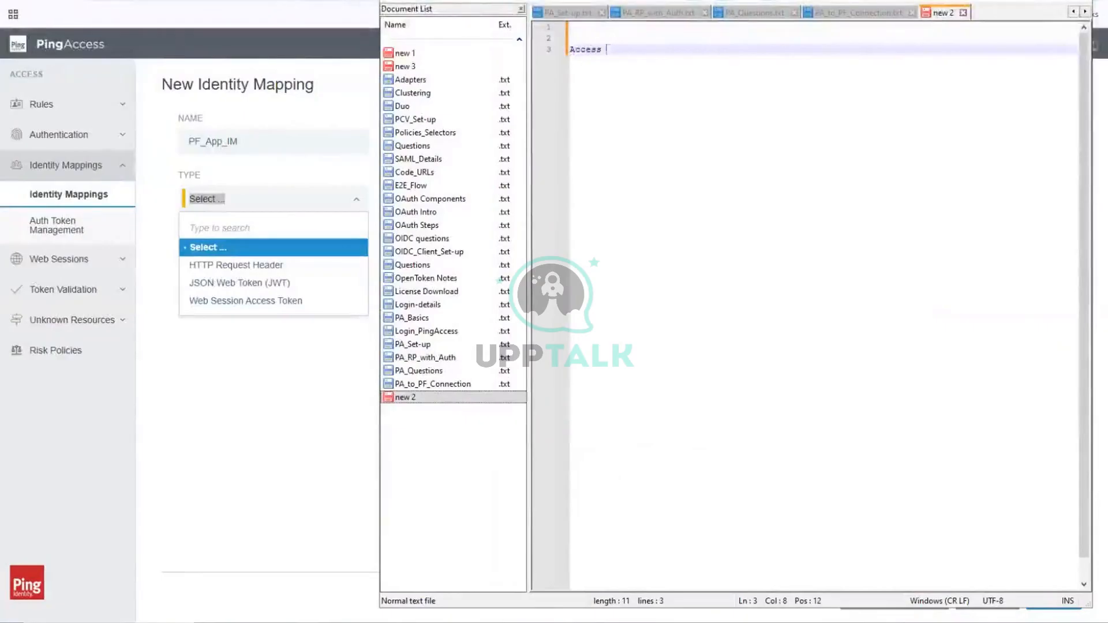
pyautogui.write('Iden')
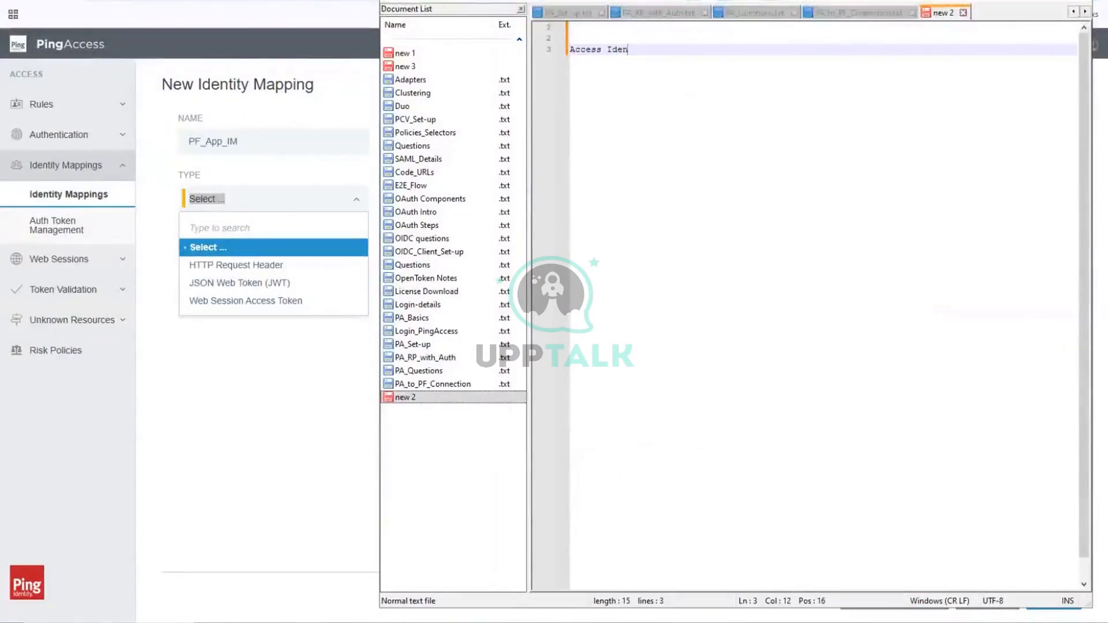
pyautogui.write('tity Mapping ')
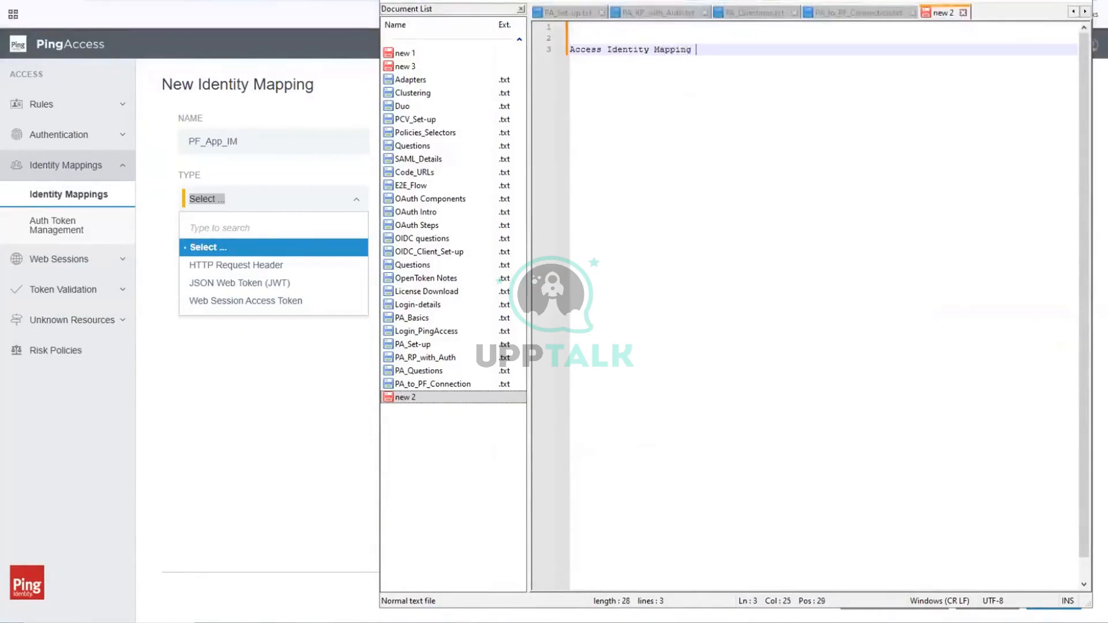
pyautogui.write('> Identity')
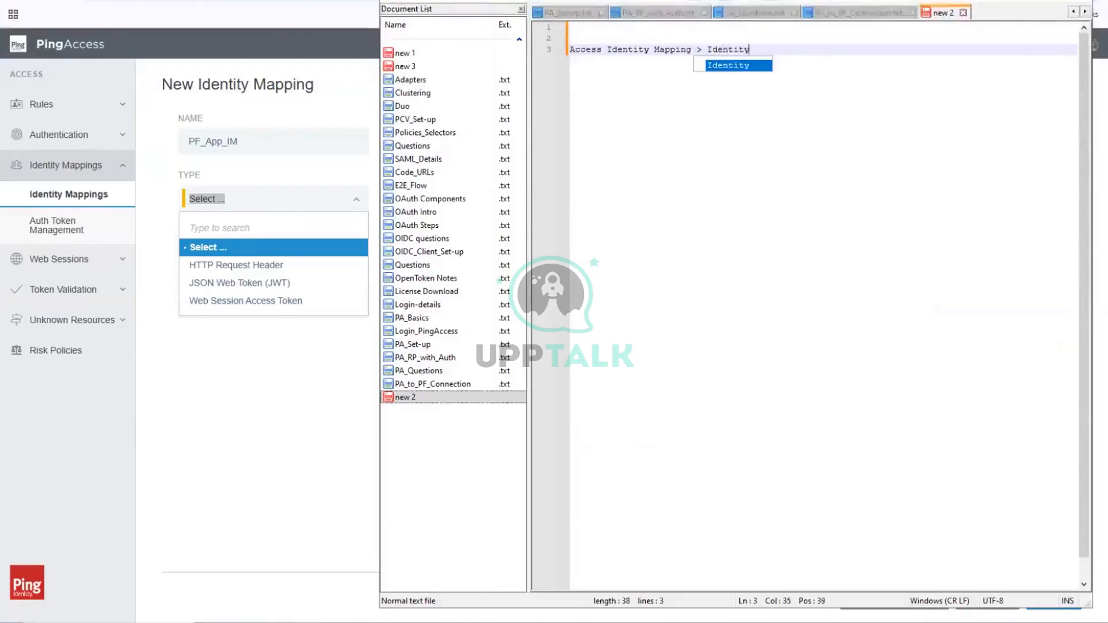
pyautogui.write(' Manager')
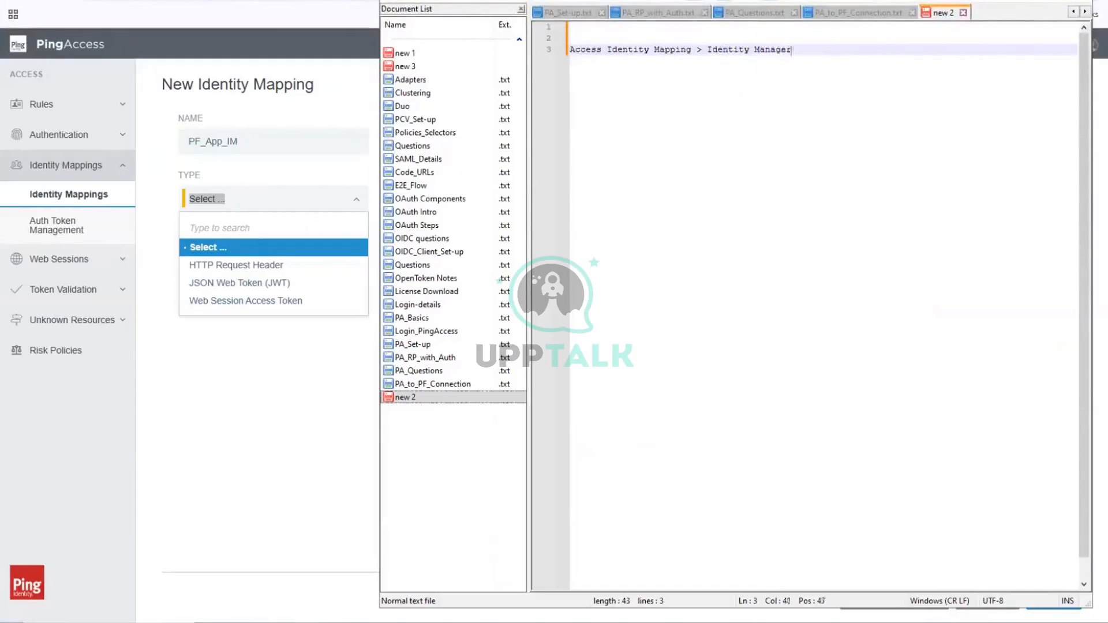
pyautogui.write(' >')
# Step: Append ">" to the heading line and write "Header option - PA processes the incoming PF headers from OAuth token and sends to app" on line 5
pyautogui.press('Return')
pyautogui.press('Return')
pyautogui.write('Header ')
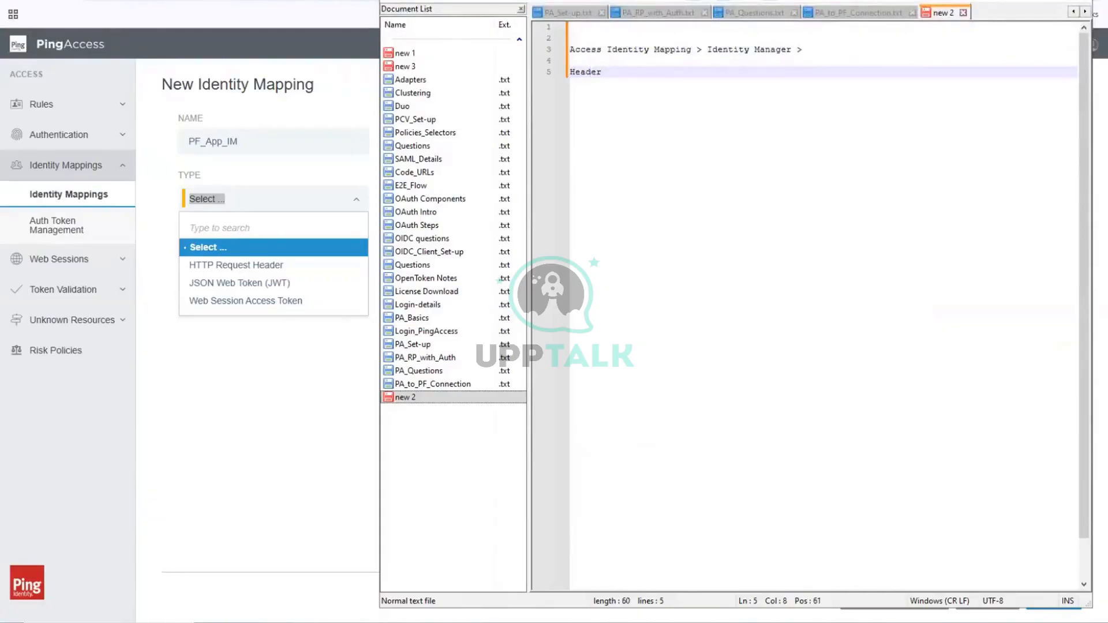
pyautogui.write('option - PA ')
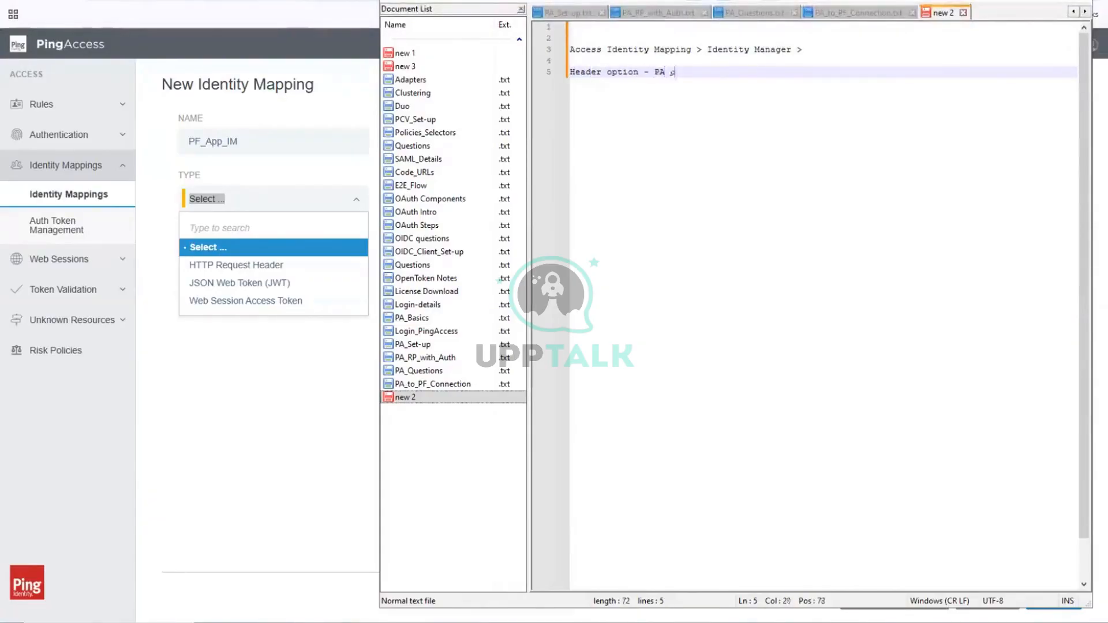
pyautogui.write('processes')
pyautogui.write('the inc')
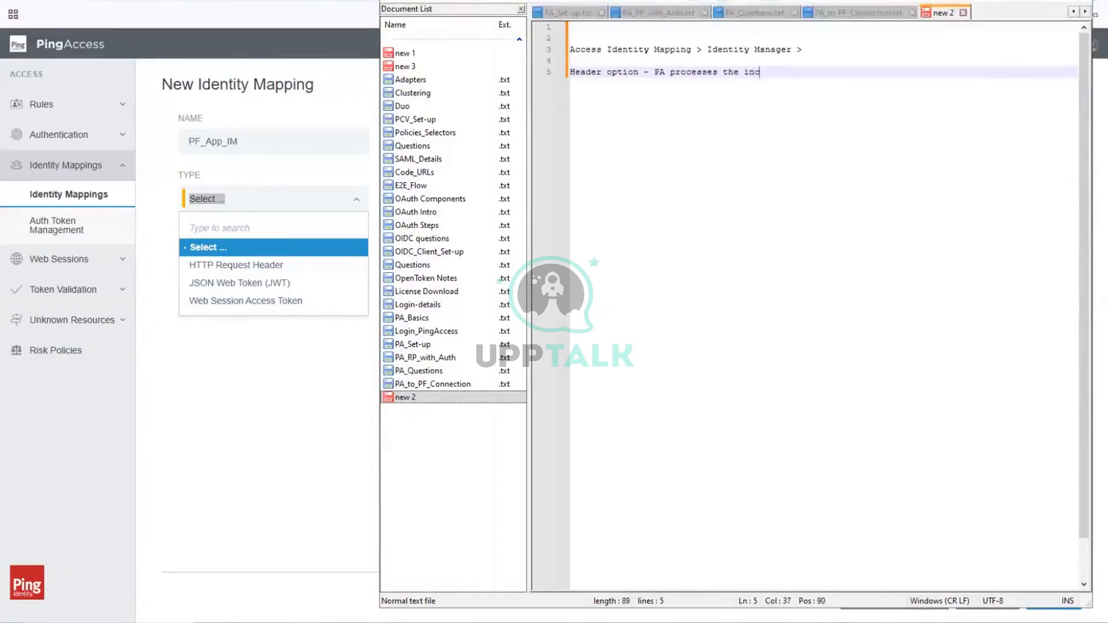
pyautogui.write('oming P')
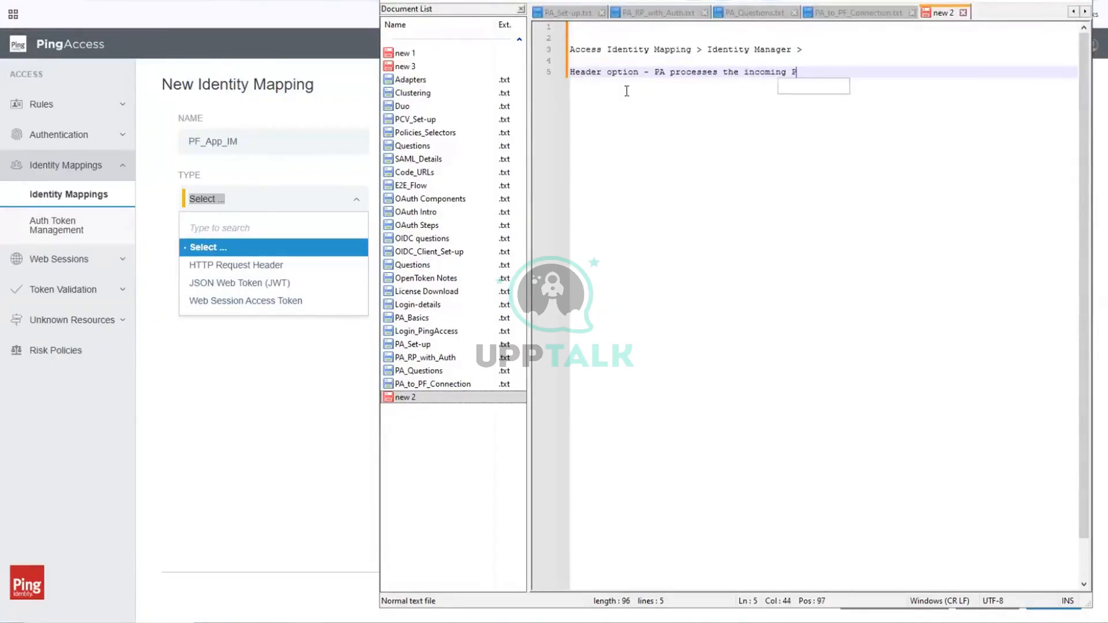
pyautogui.write('F head')
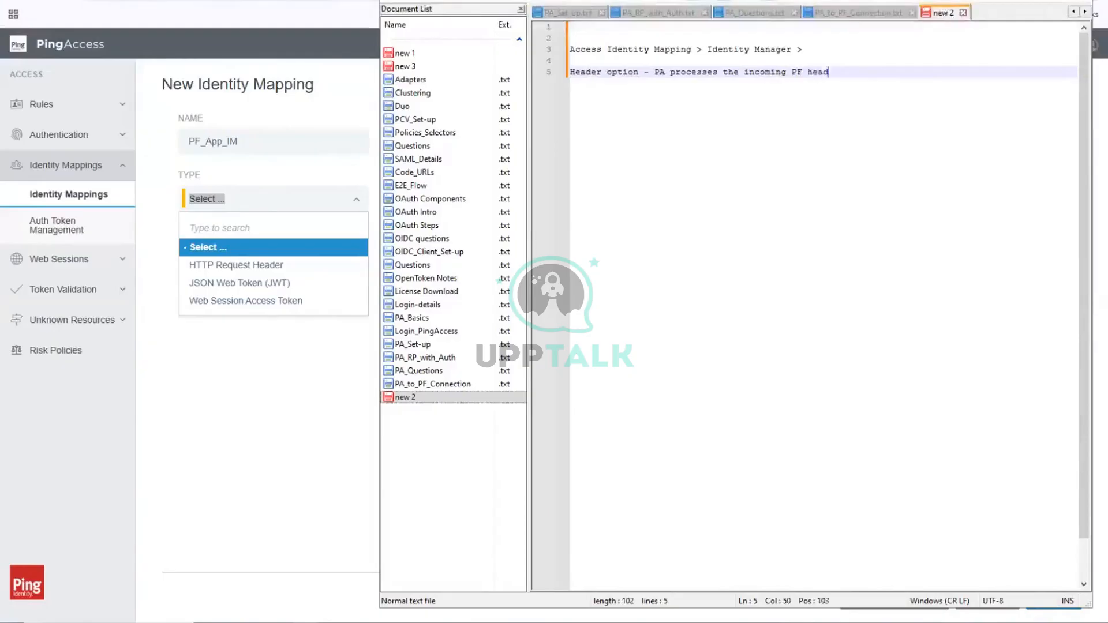
pyautogui.write('ers ')
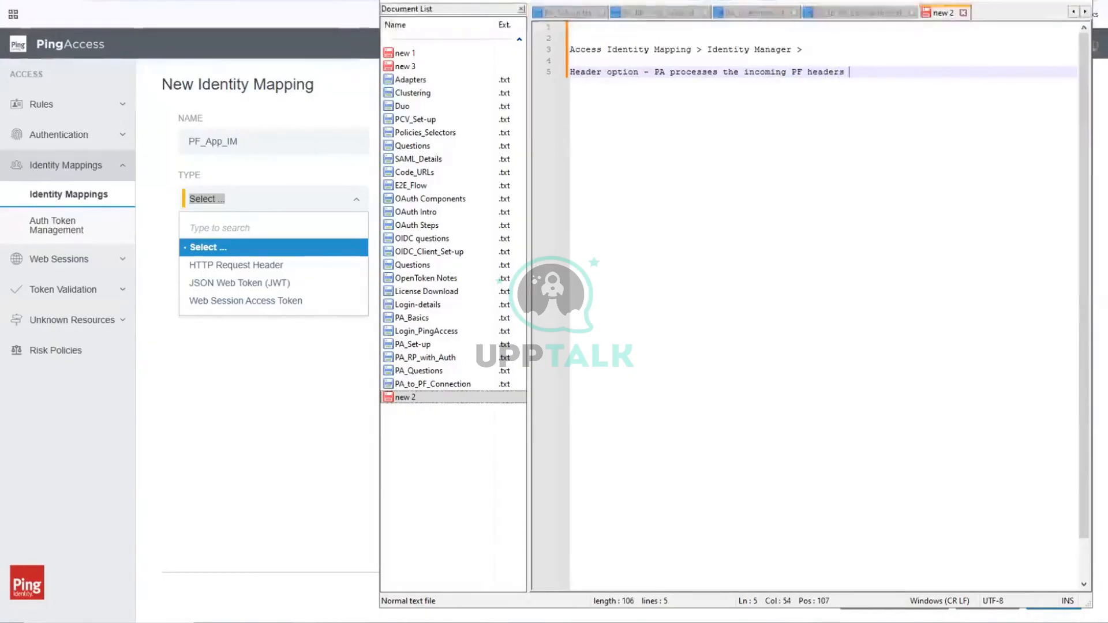
pyautogui.write('from Ac')
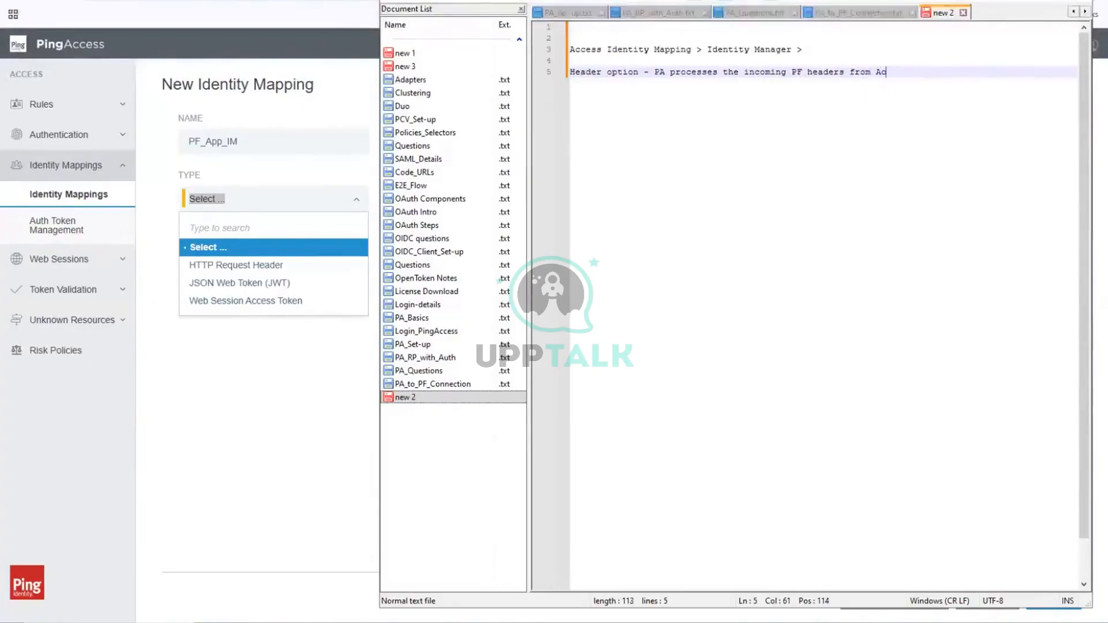
pyautogui.press('BackSpace')
pyautogui.press('BackSpace')
pyautogui.write('OAuth to')
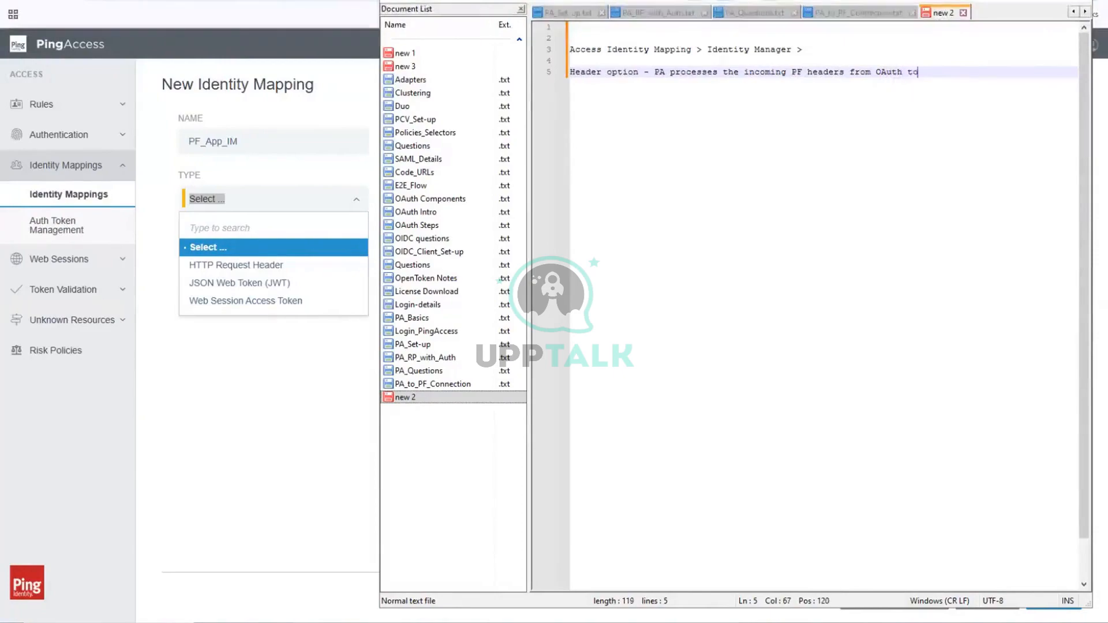
pyautogui.write('ken and sends to app')
pyautogui.press('Return')
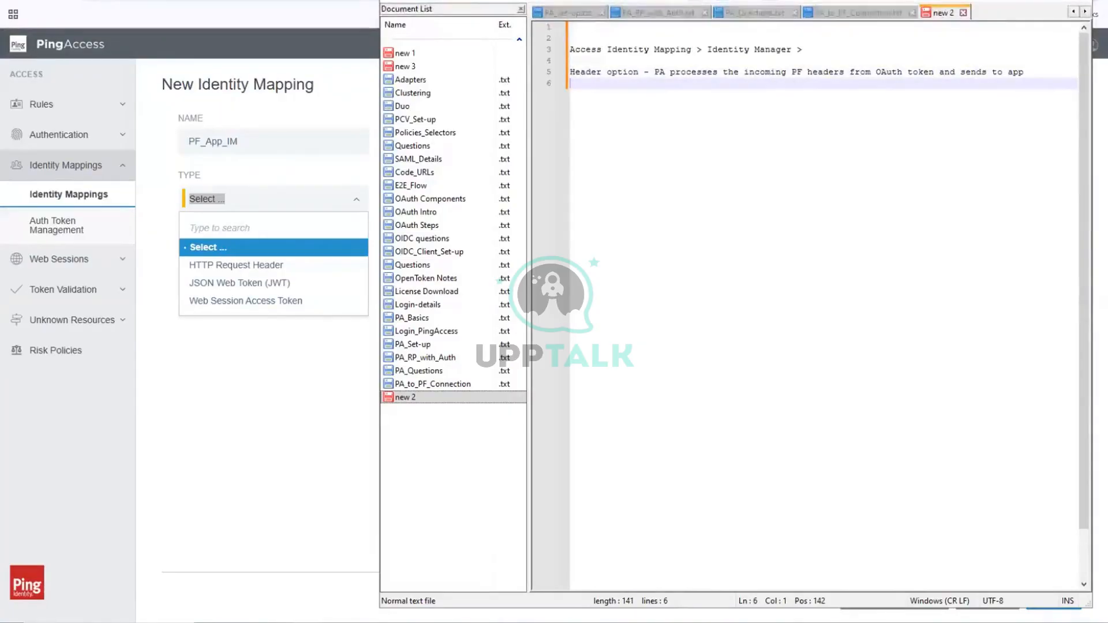
# Step: Write "JWT and Web Session Access Token - PA simply passes the token to App" on line 6 of the notes
pyautogui.write('JW')
pyautogui.write('T and We')
pyautogui.write('b Session A')
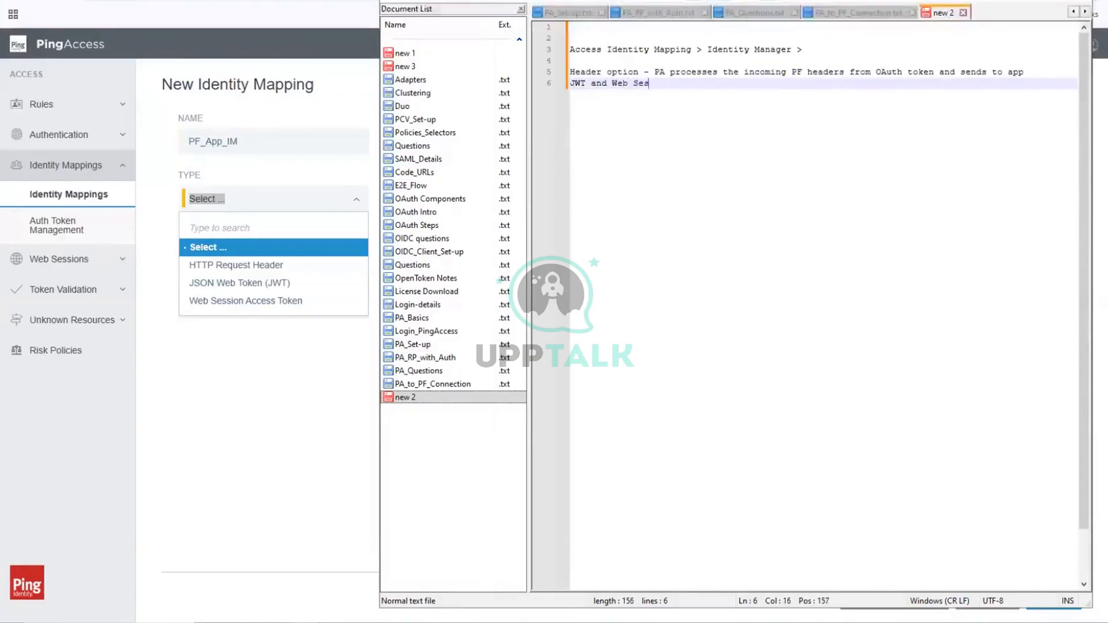
pyautogui.write('ccess ')
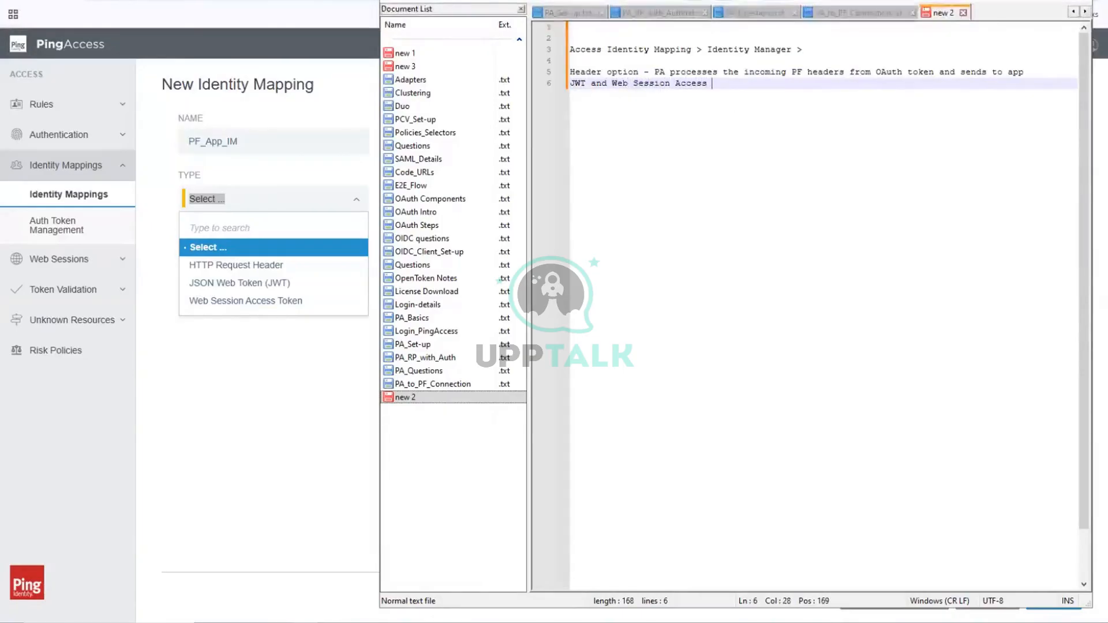
pyautogui.write('Token - PA')
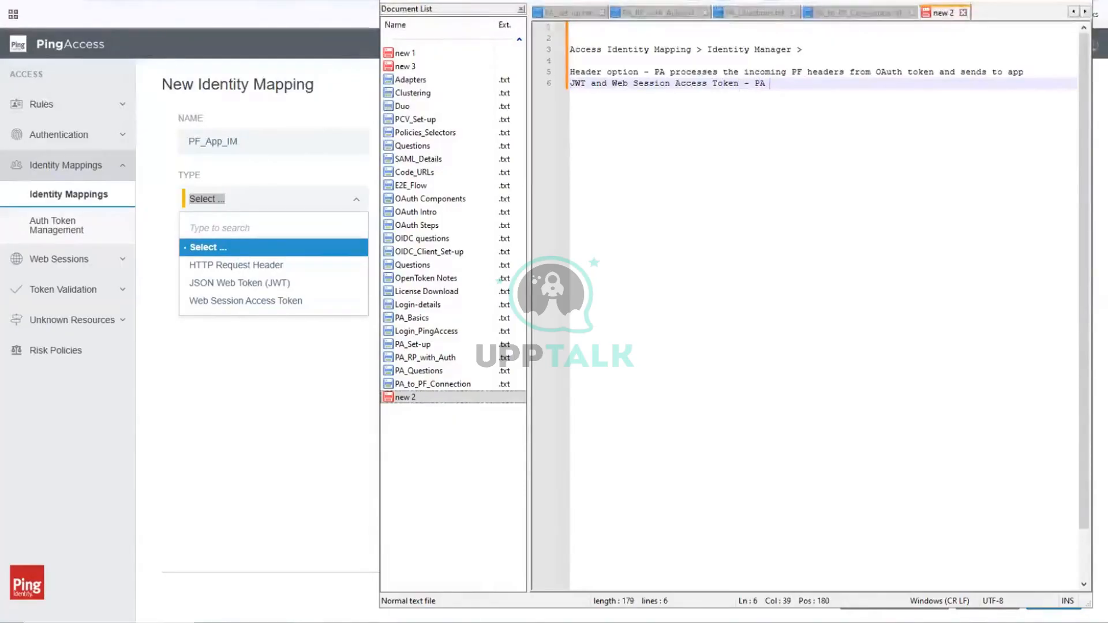
pyautogui.write(' simply ')
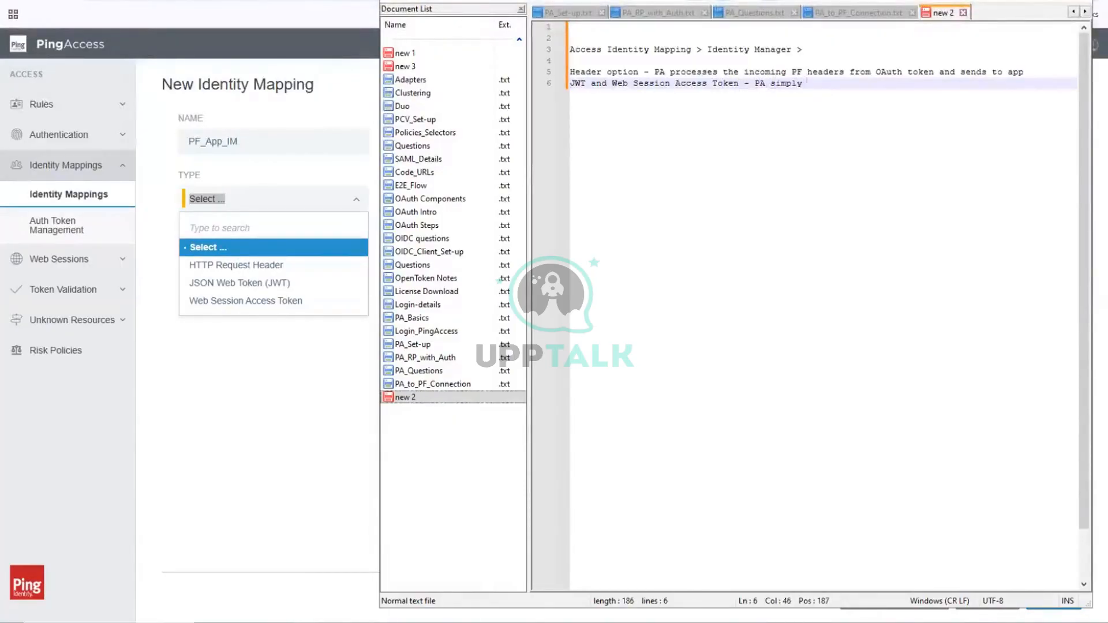
pyautogui.write('pas')
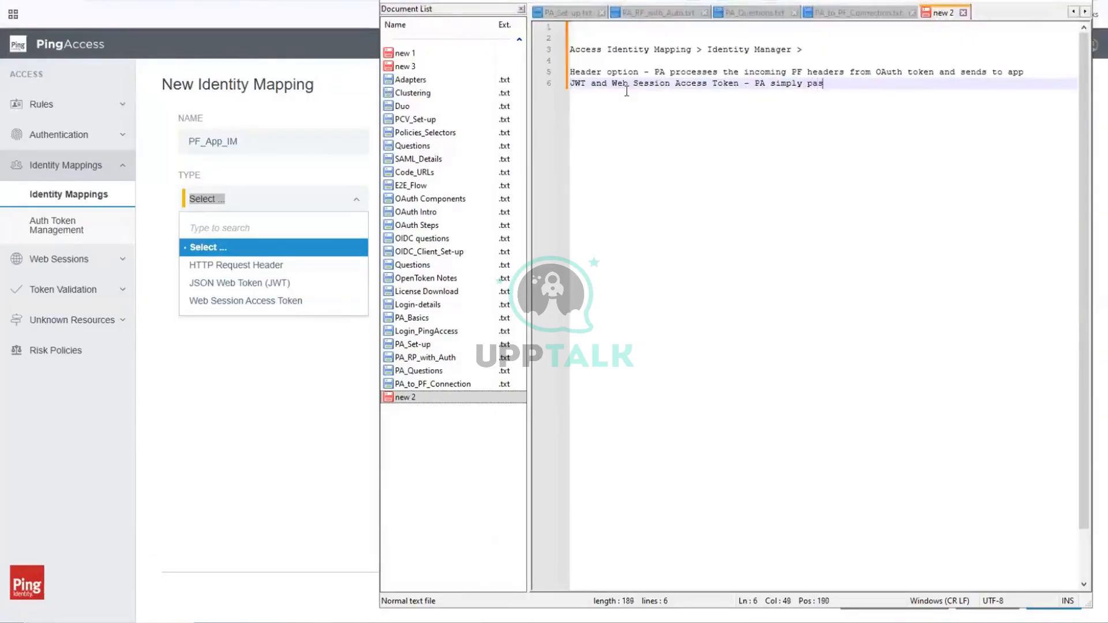
pyautogui.write('ses the token to P')
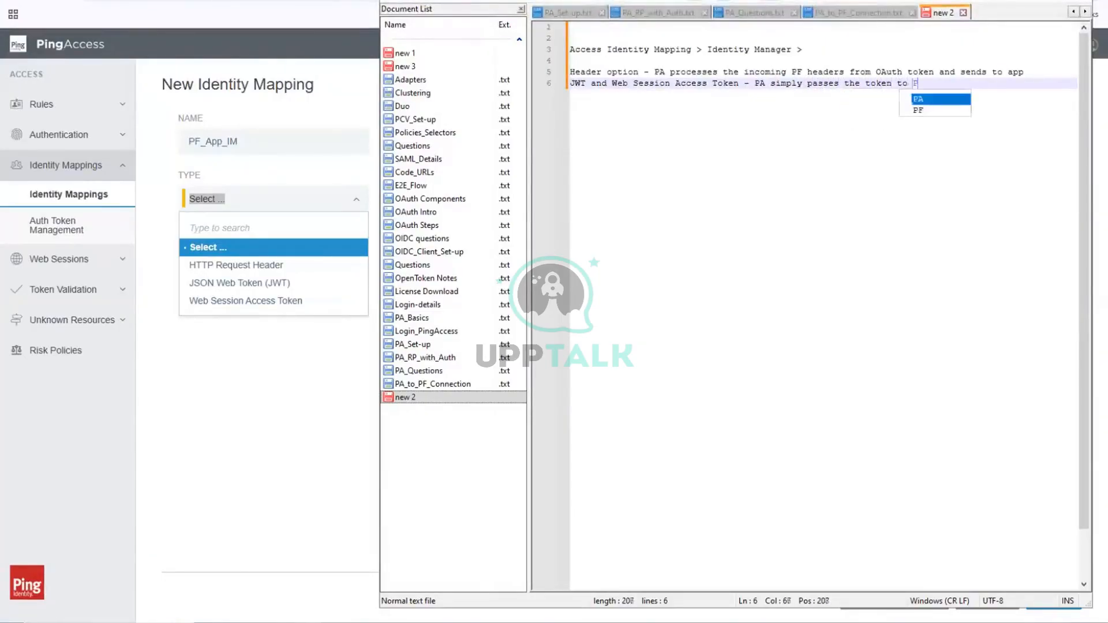
pyautogui.press('BackSpace')
pyautogui.write('App')
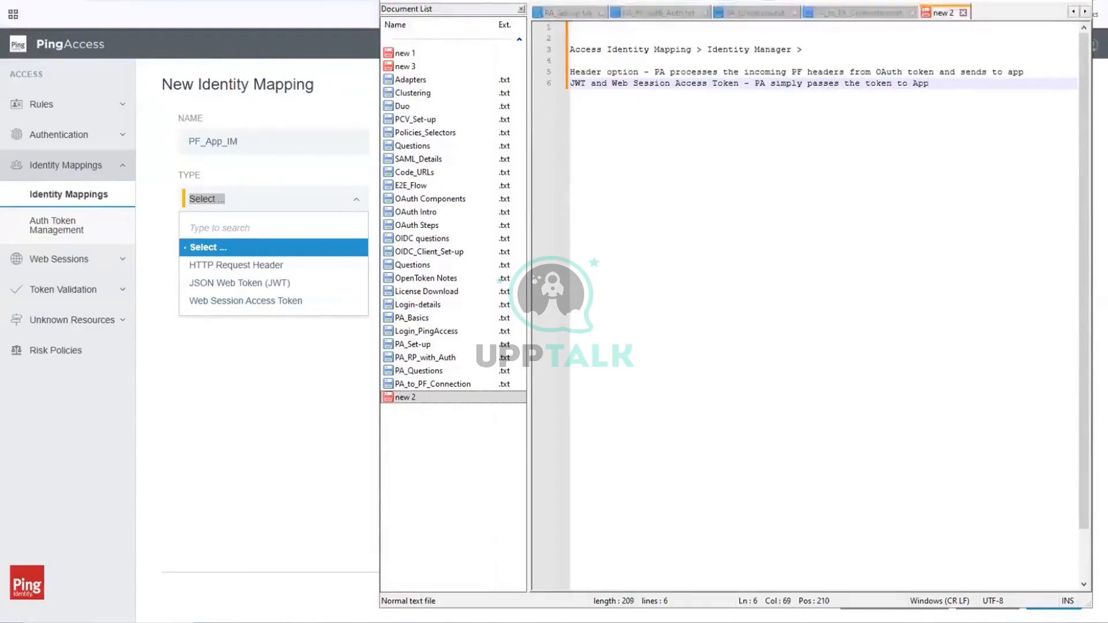
# Step: Leave a blank line and begin line 8 of the notes with "Header is usually used to"
pyautogui.press('Return')
pyautogui.press('Return')
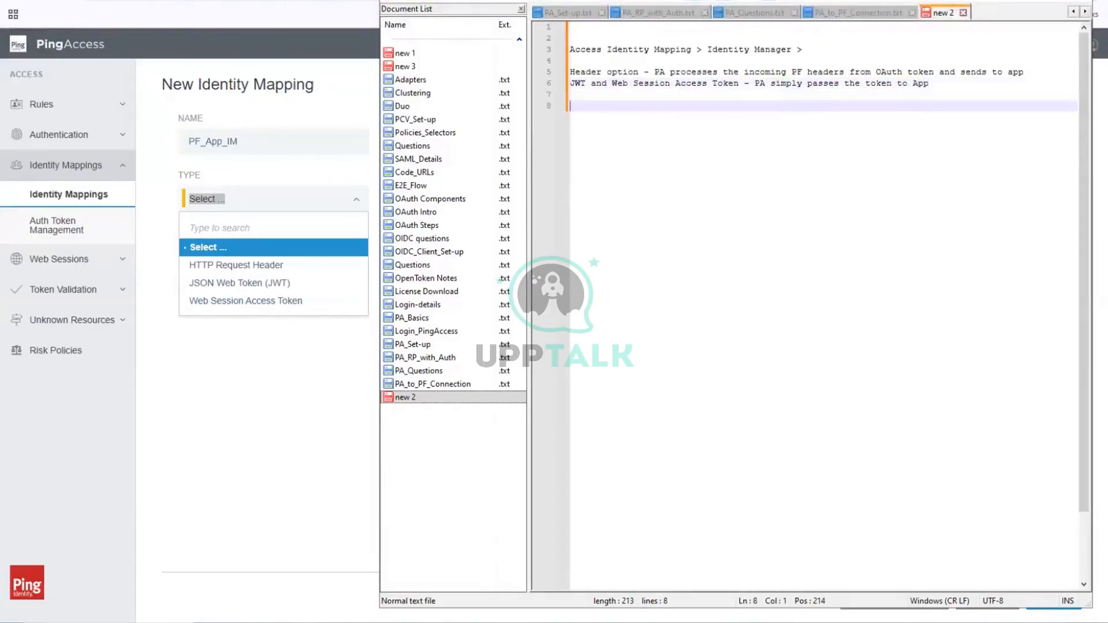
pyautogui.write('Hea')
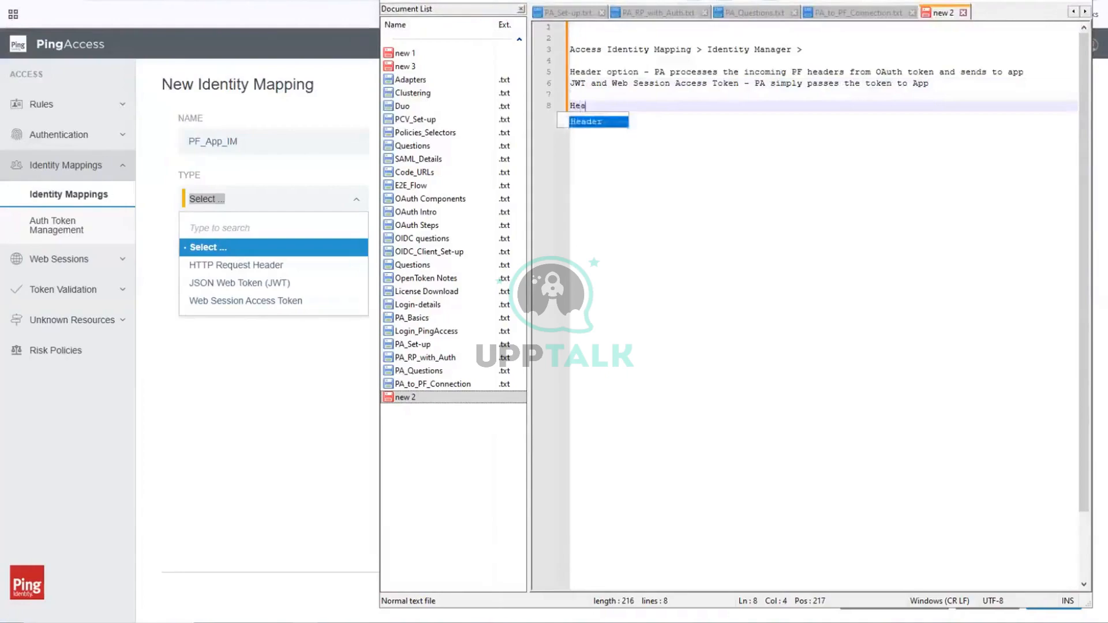
pyautogui.write('der is')
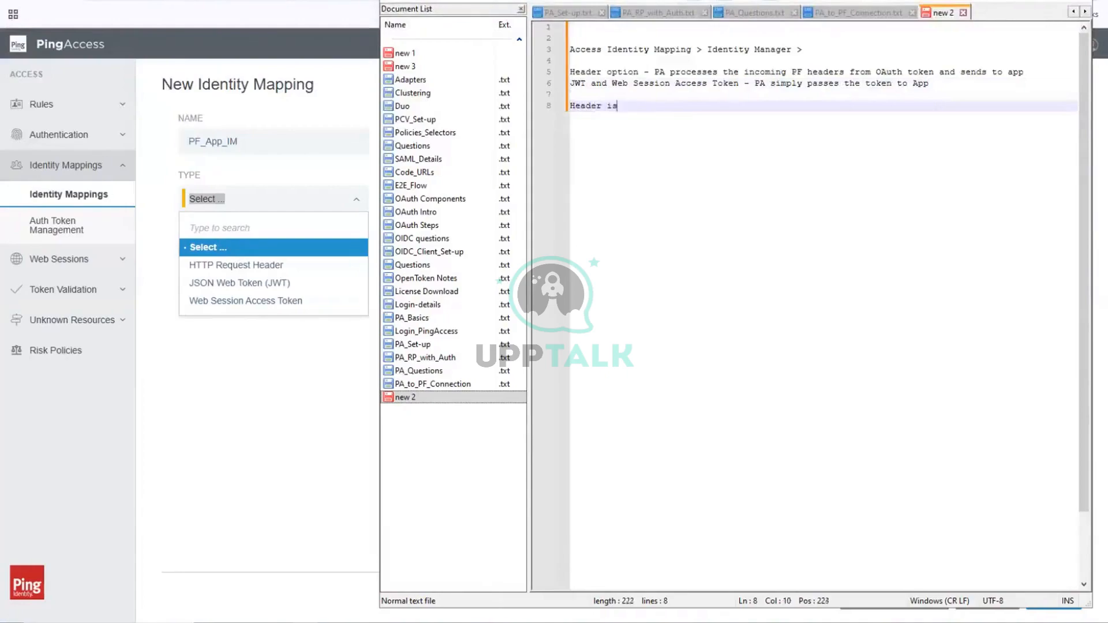
pyautogui.write(' usuall')
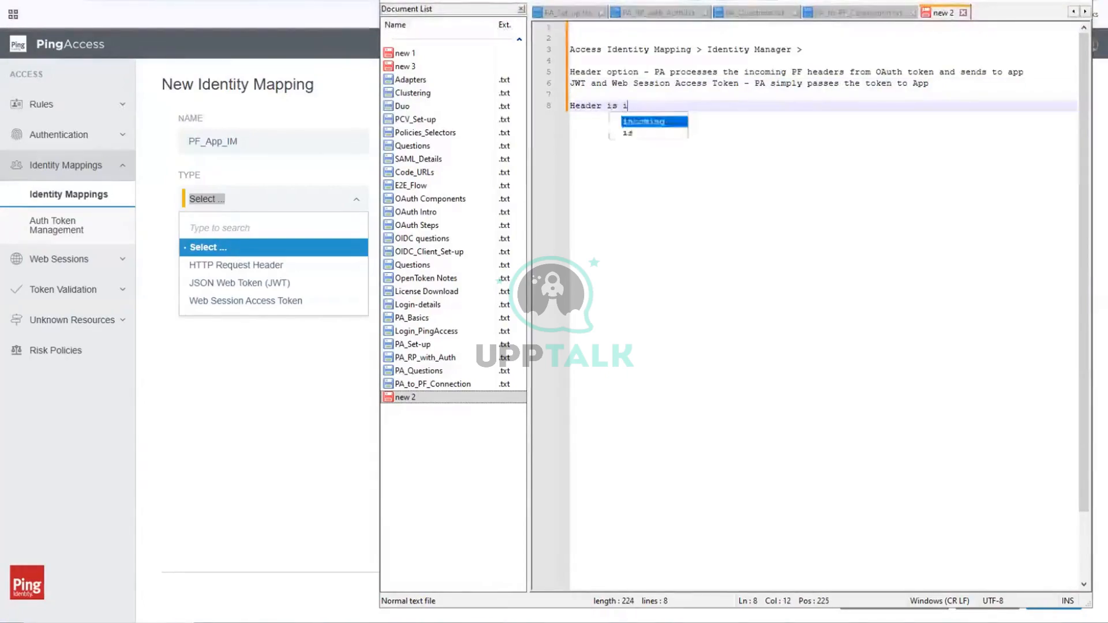
pyautogui.write('y used ot r')
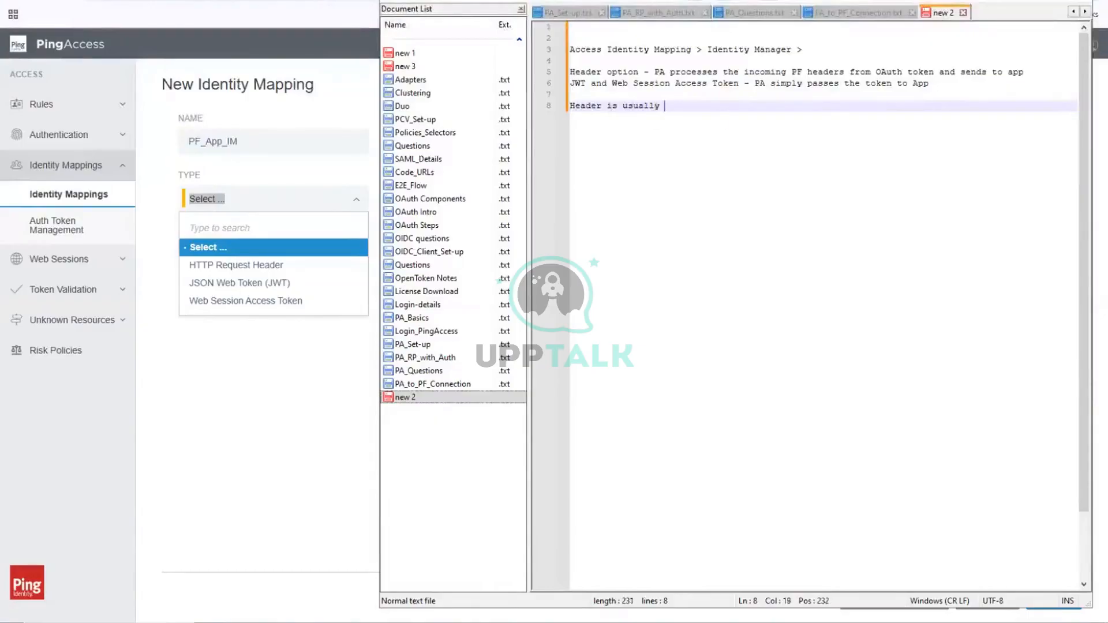
pyautogui.press('BackSpace')
pyautogui.press('BackSpace')
pyautogui.press('BackSpace')
pyautogui.press('BackSpace')
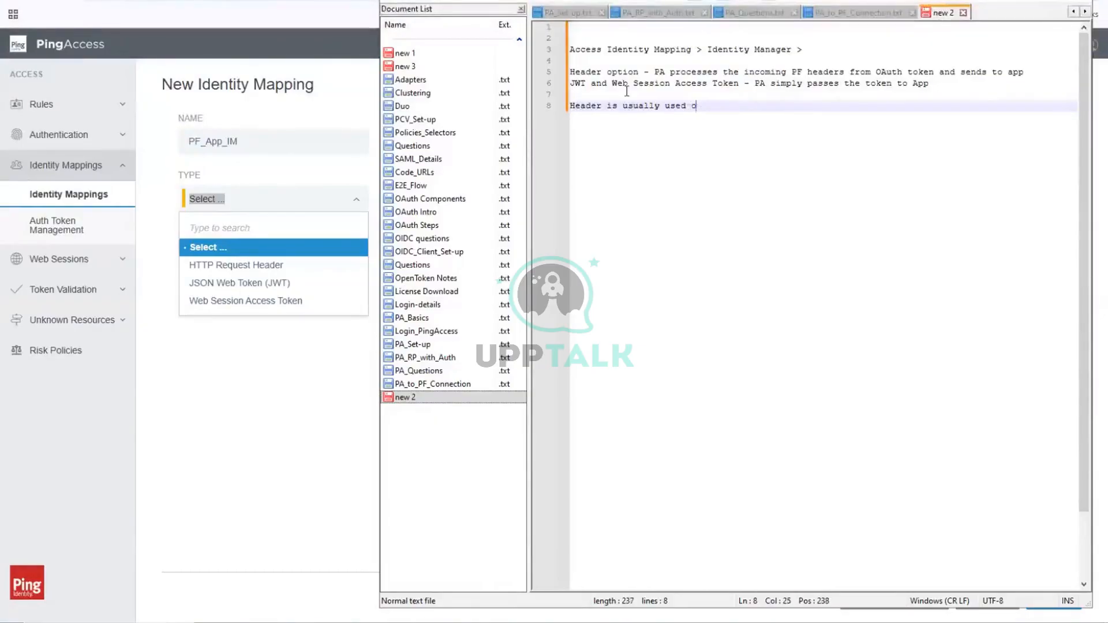
pyautogui.write('to porce')
pyautogui.press('BackSpace')
pyautogui.press('BackSpace')
pyautogui.press('BackSpace')
pyautogui.press('BackSpace')
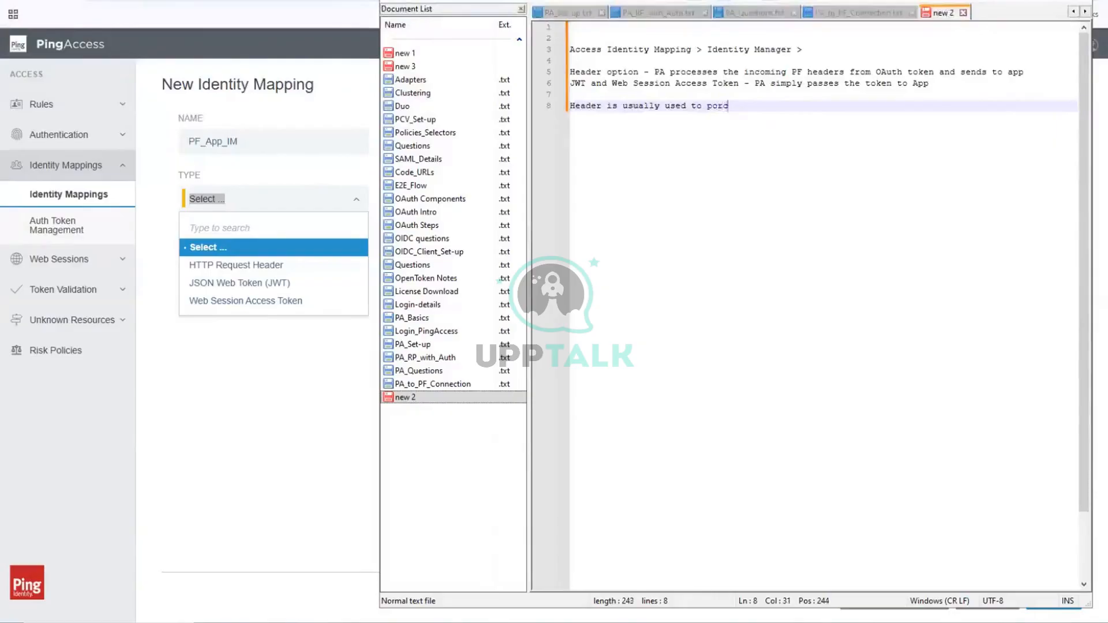
pyautogui.write('roc')
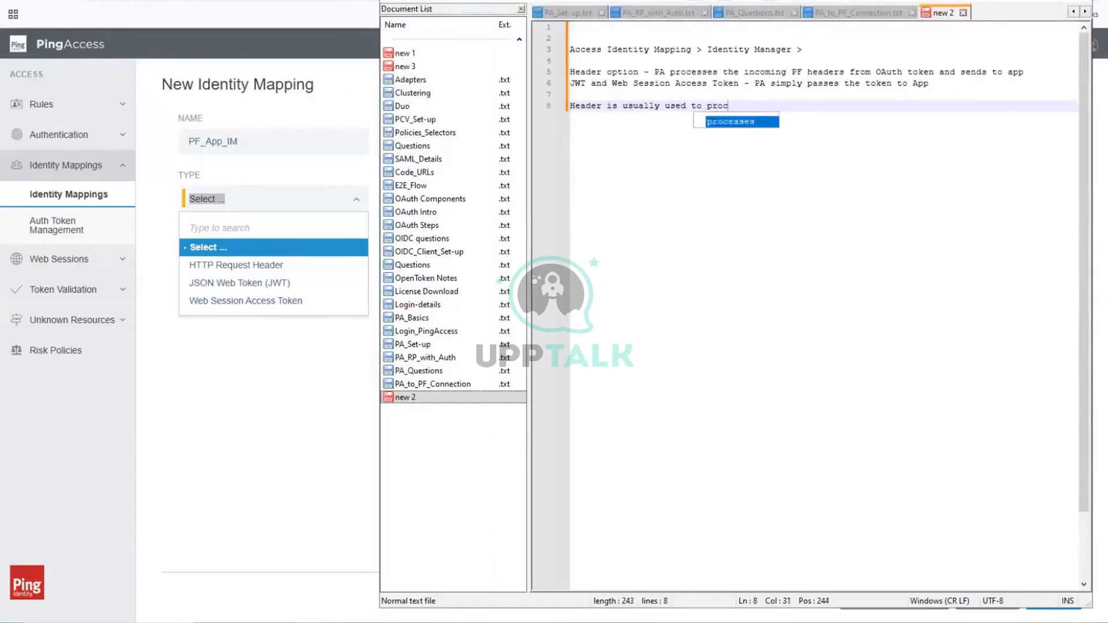
pyautogui.write('ess the app')
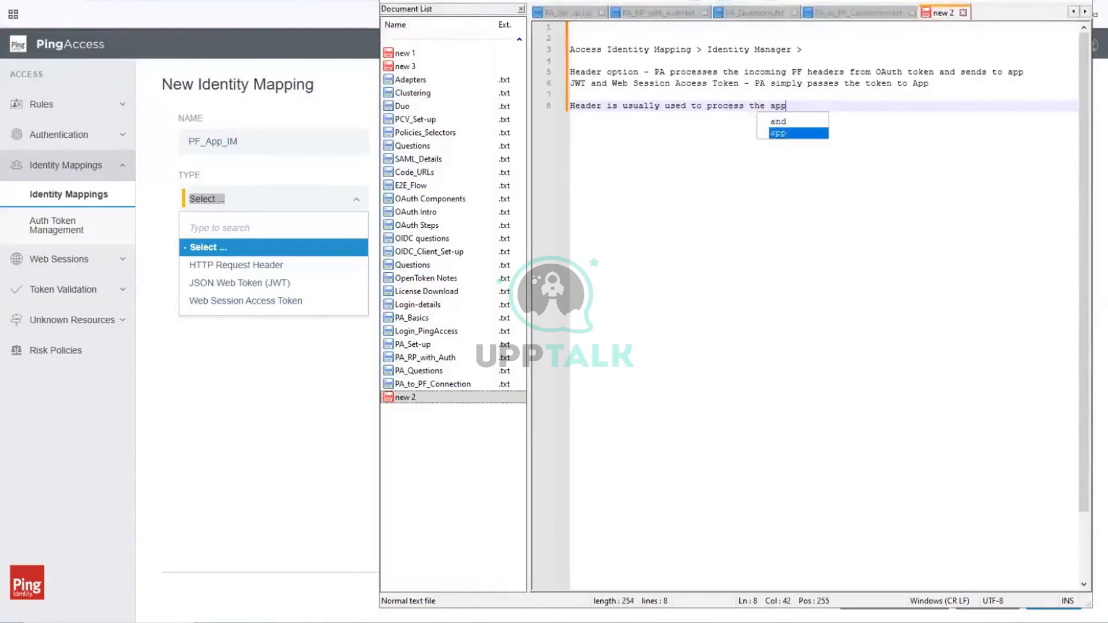
pyautogui.press('BackSpace')
pyautogui.press('BackSpace')
pyautogui.press('BackSpace')
pyautogui.press('BackSpace')
pyautogui.press('BackSpace')
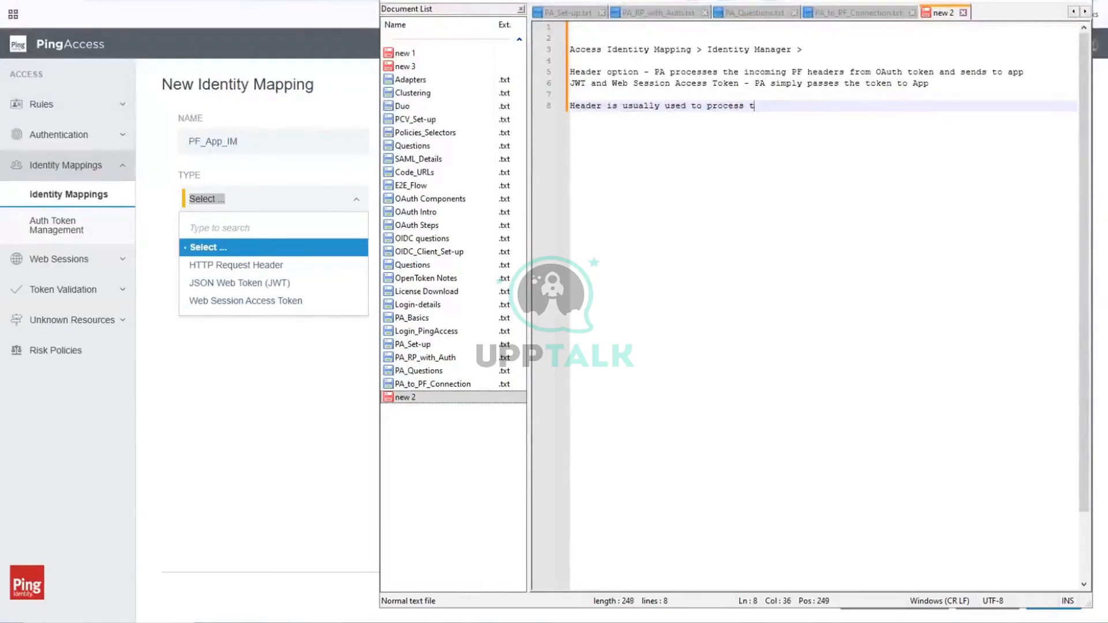
pyautogui.press('BackSpace')
pyautogui.press('BackSpace')
pyautogui.press('BackSpace')
pyautogui.press('BackSpace')
pyautogui.press('BackSpace')
pyautogui.press('BackSpace')
pyautogui.press('BackSpace')
pyautogui.press('BackSpace')
pyautogui.press('BackSpace')
pyautogui.press('BackSpace')
pyautogui.press('BackSpace')
pyautogui.press('BackSpace')
pyautogui.write('o ')
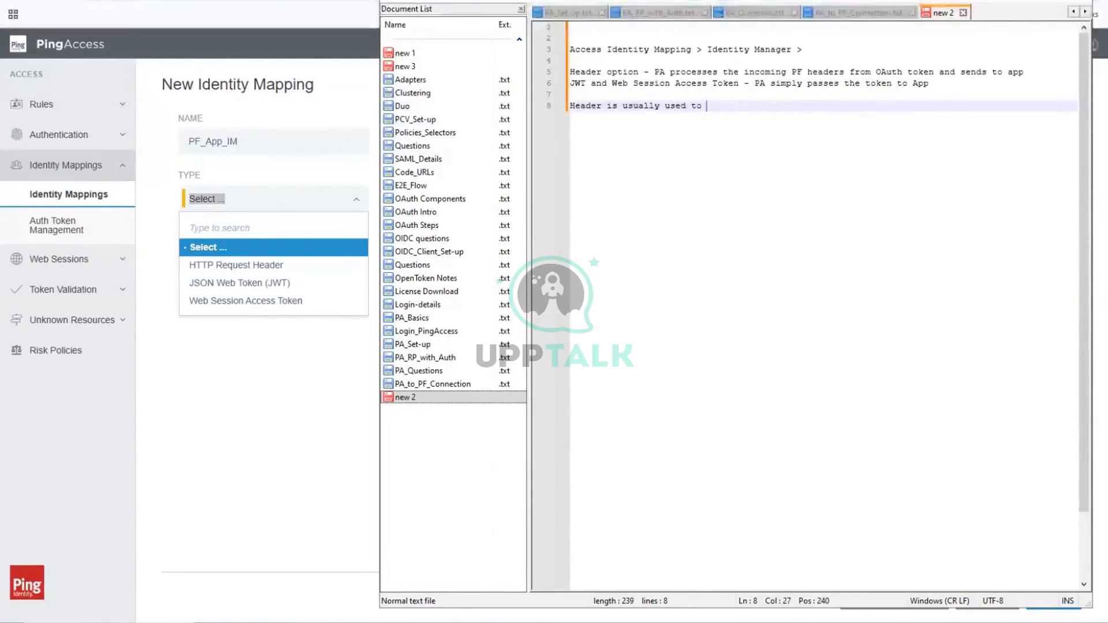
pyautogui.write('set-up con')
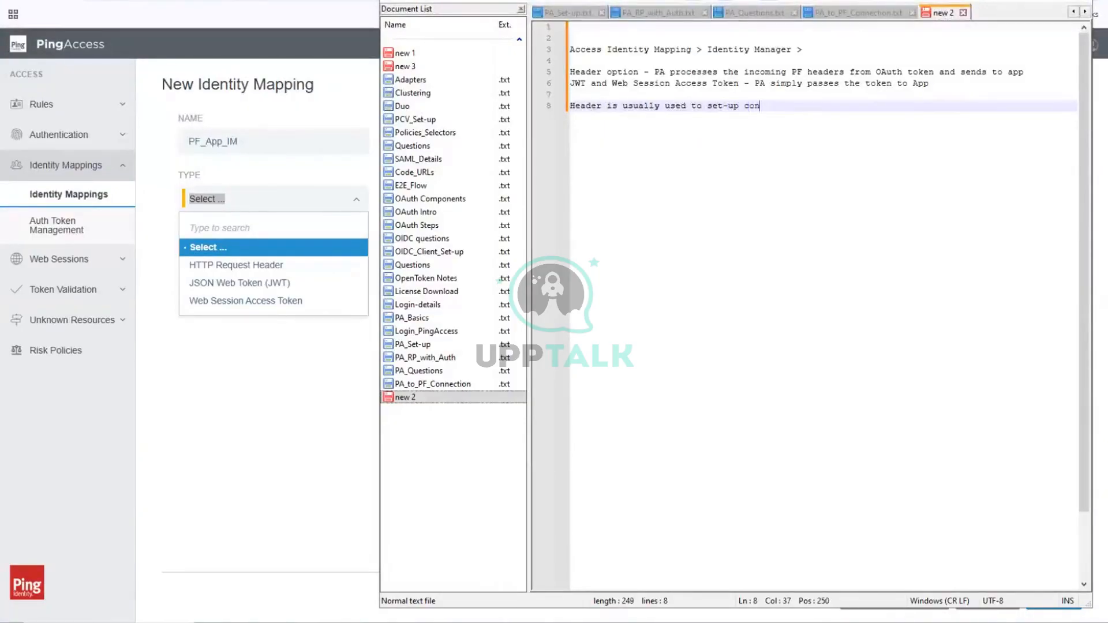
# Step: Complete the sentence on line 8 with "set-up Authorization based on headers"
pyautogui.press('BackSpace')
pyautogui.press('BackSpace')
pyautogui.press('BackSpace')
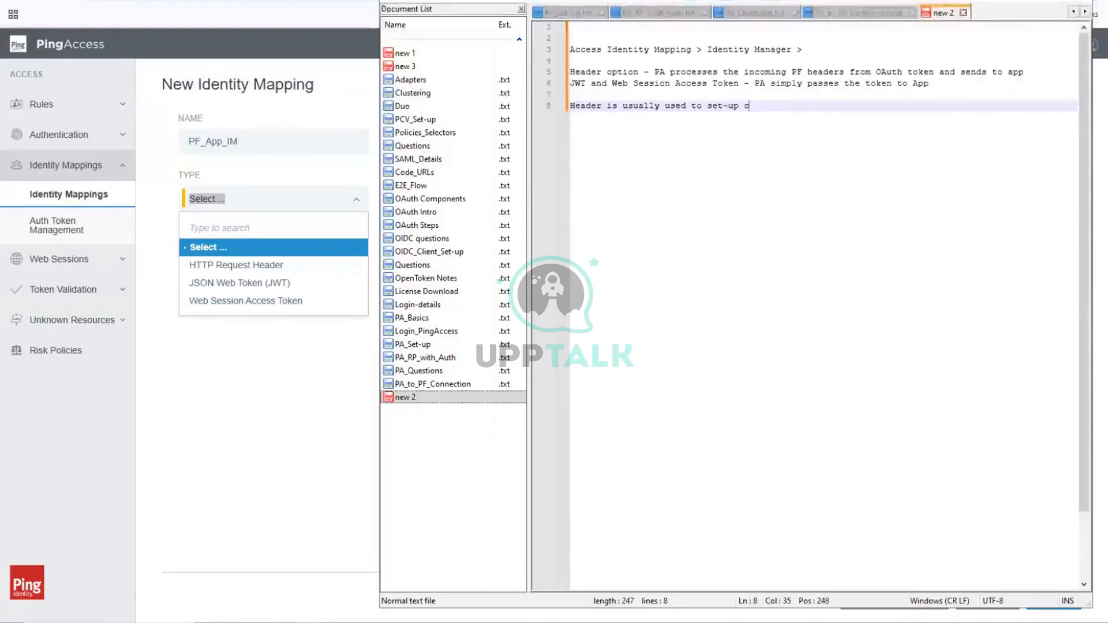
pyautogui.write('A')
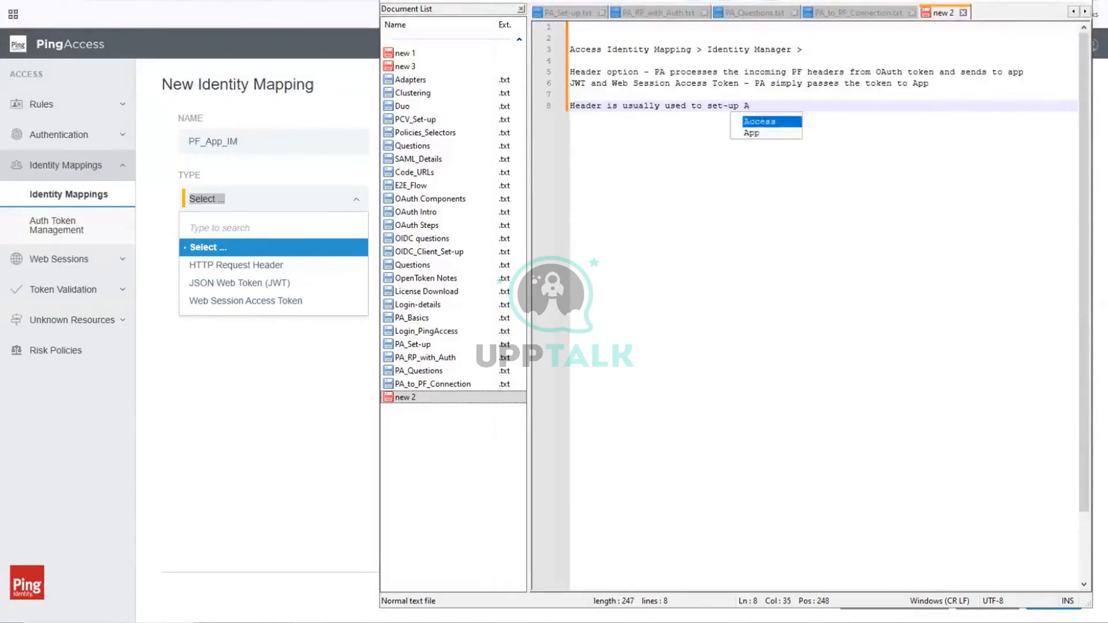
pyautogui.write('uthorixz')
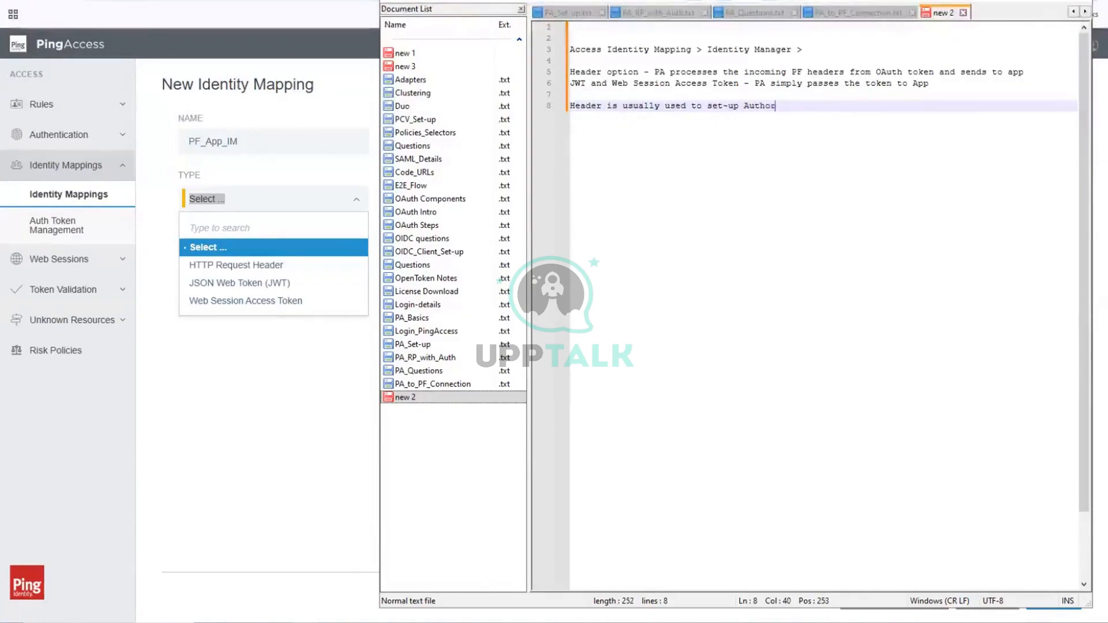
pyautogui.press('BackSpace')
pyautogui.press('BackSpace')
pyautogui.write('z')
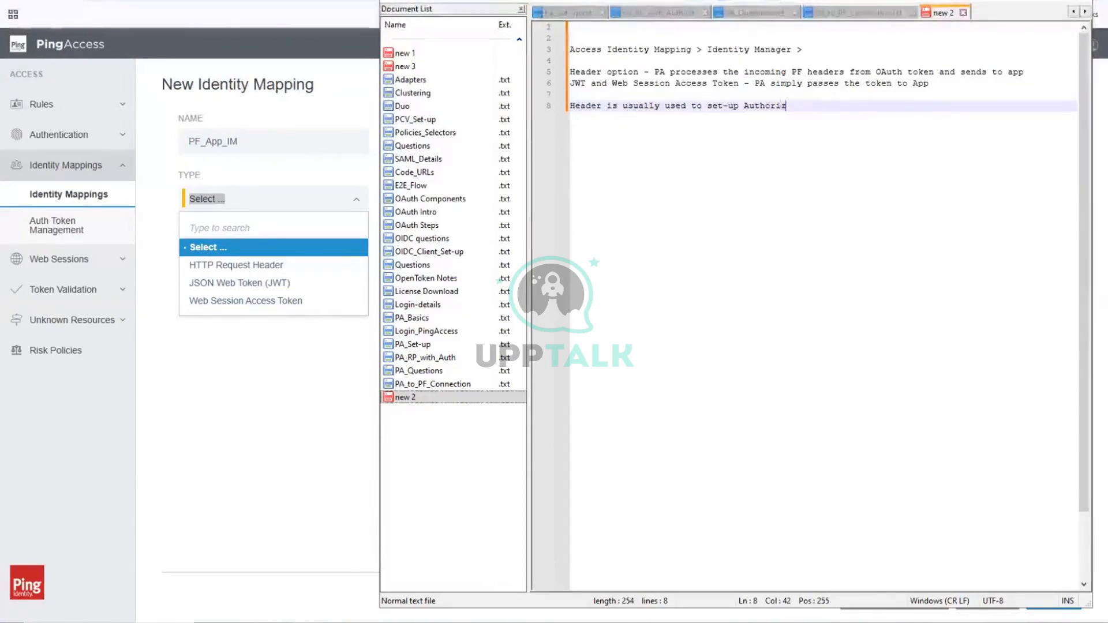
pyautogui.write('ation based on ')
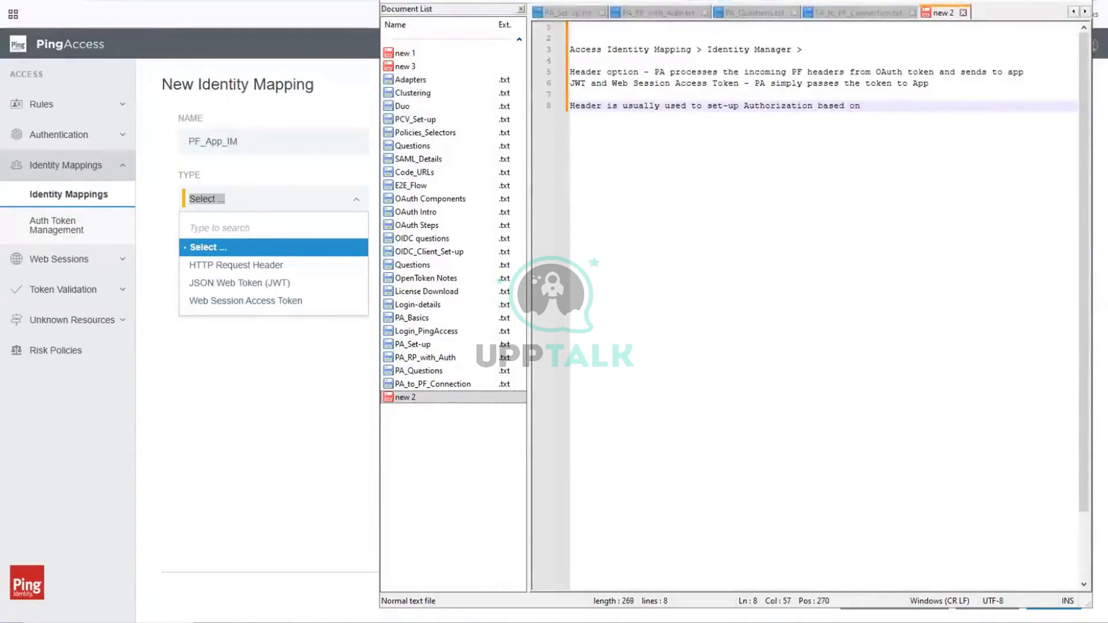
pyautogui.write('headers')
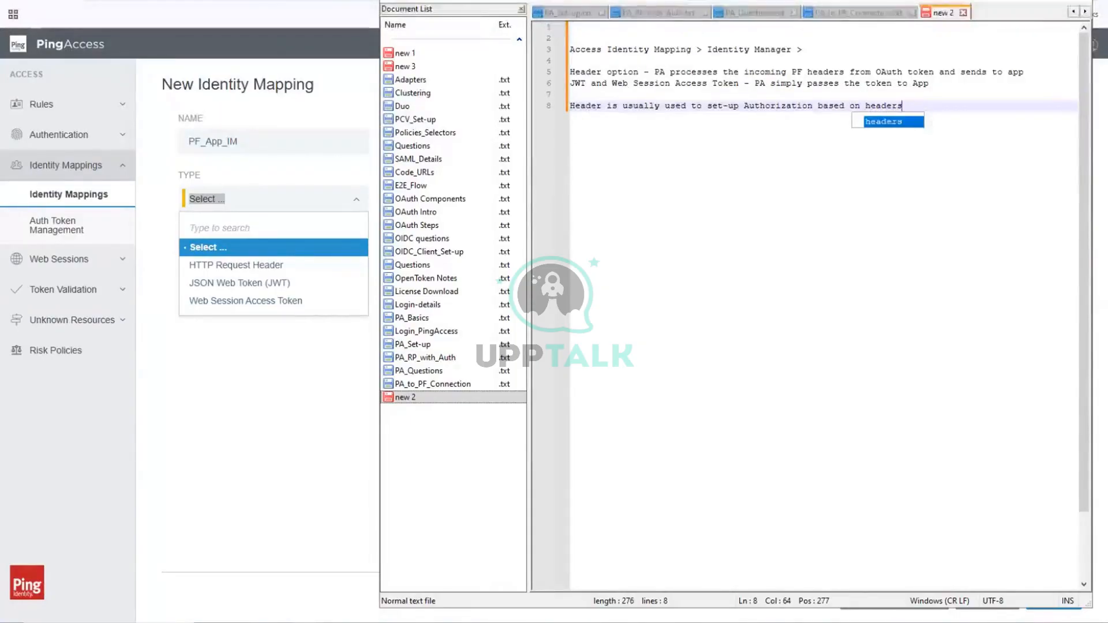
pyautogui.press('Escape')
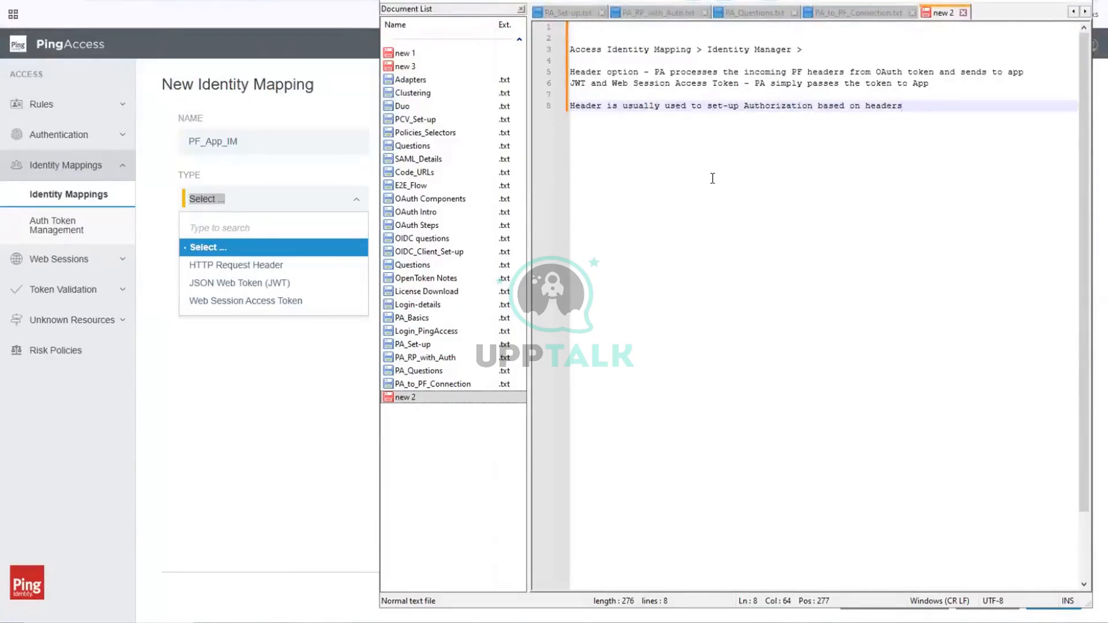
# Step: Switch back to PingAccess and set the type of the new identity mapping to HTTP Request Header
pyautogui.click(283, 398)
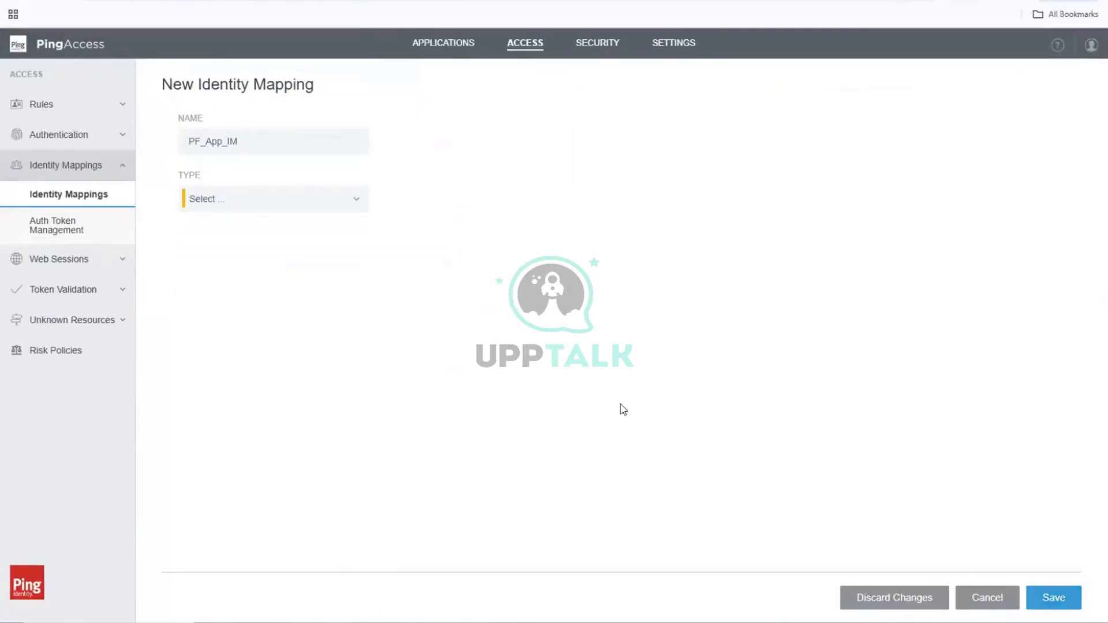
pyautogui.click(218, 210)
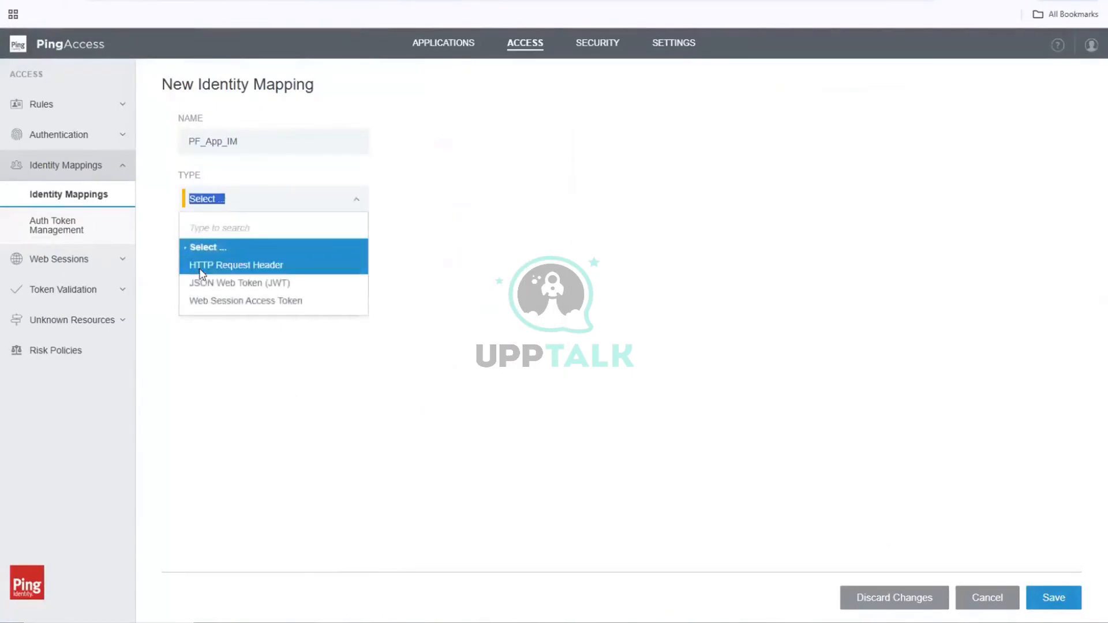
pyautogui.click(202, 265)
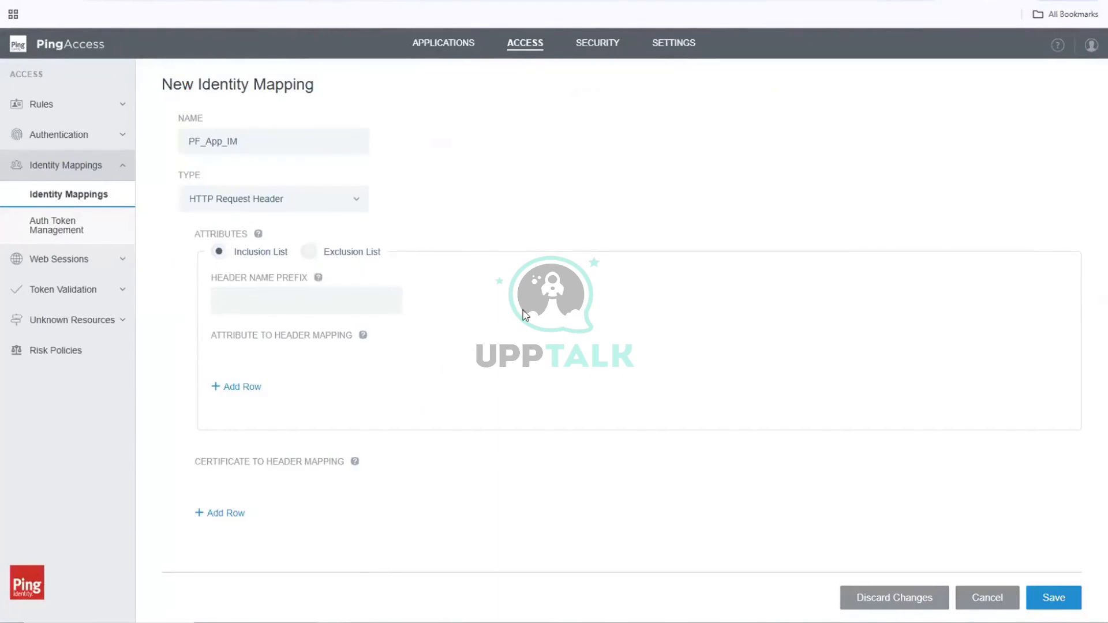
# Step: Add a first row to the attribute to header mapping and mark it as the subject
pyautogui.click(224, 388)
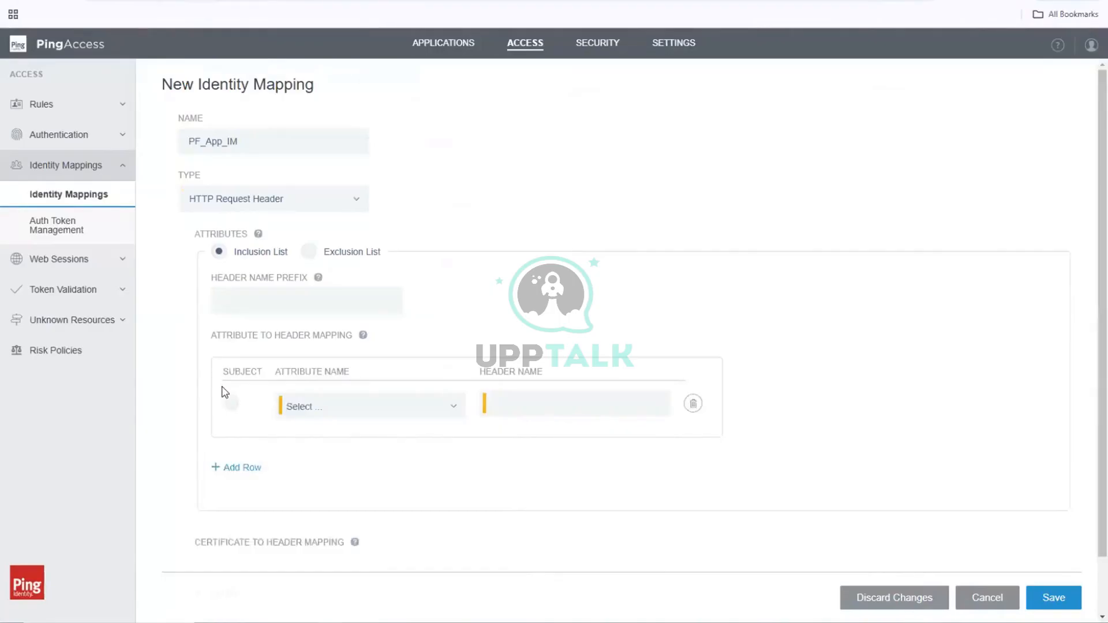
pyautogui.click(229, 301)
pyautogui.click(230, 404)
pyautogui.click(453, 406)
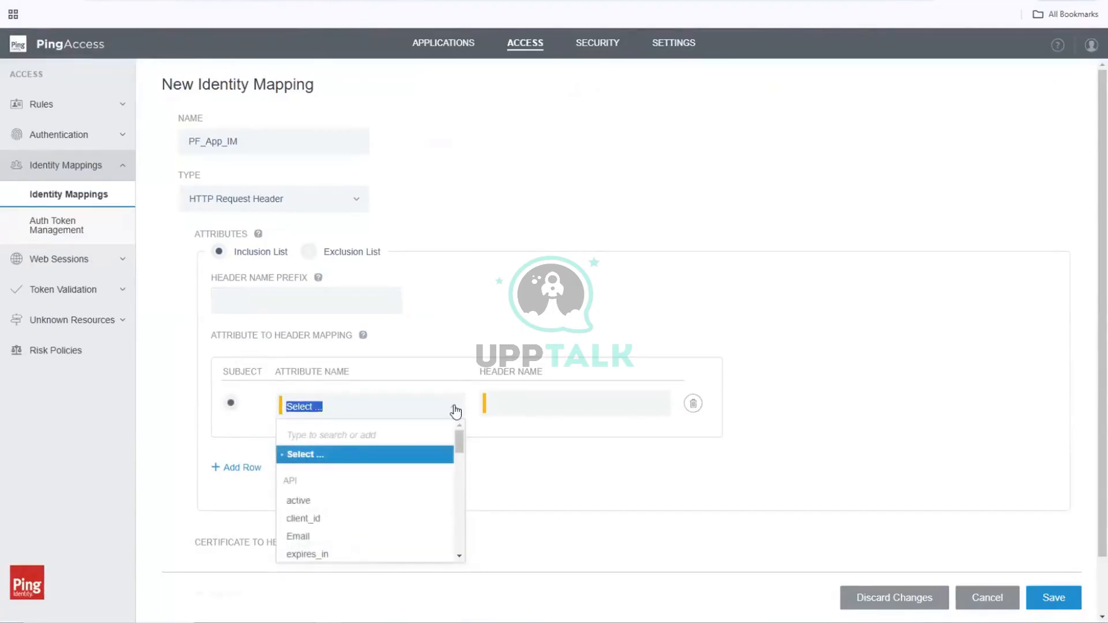
pyautogui.click(455, 408)
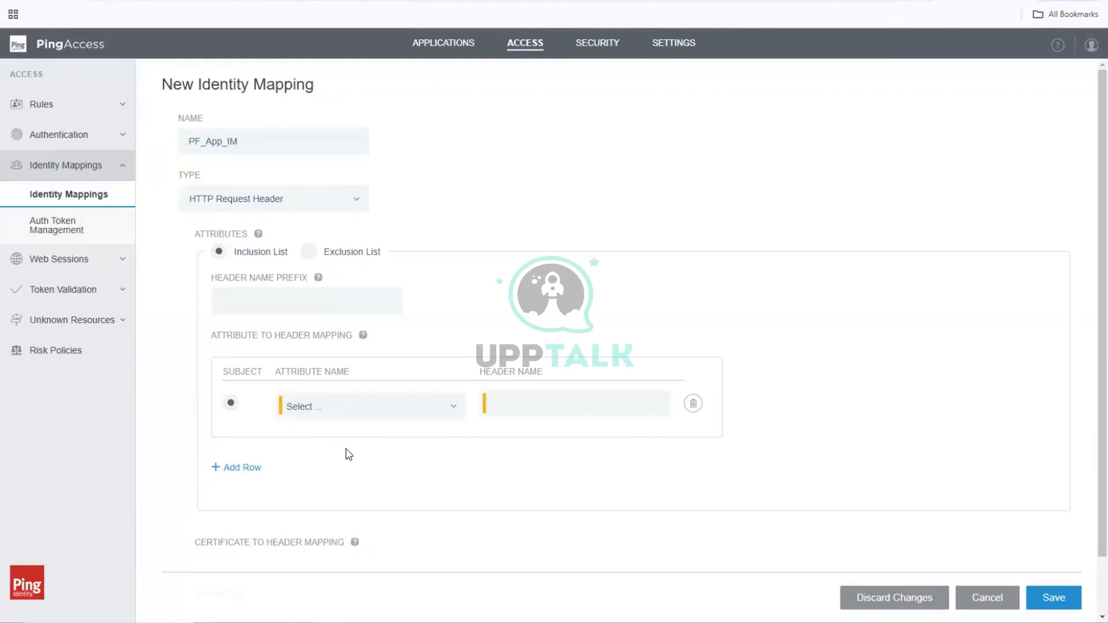
# Step: Map the subject row's attribute uid to the header name uid, and check the uid fulfillment in PingFederate's access token mapping
pyautogui.scroll(-2, 347, 455)
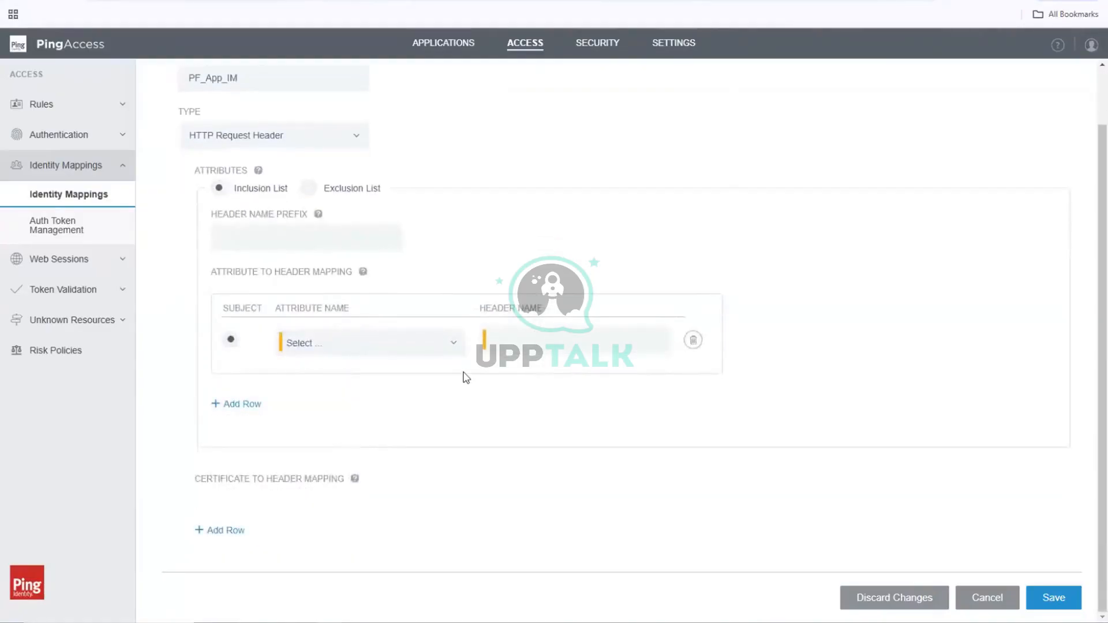
pyautogui.click(450, 343)
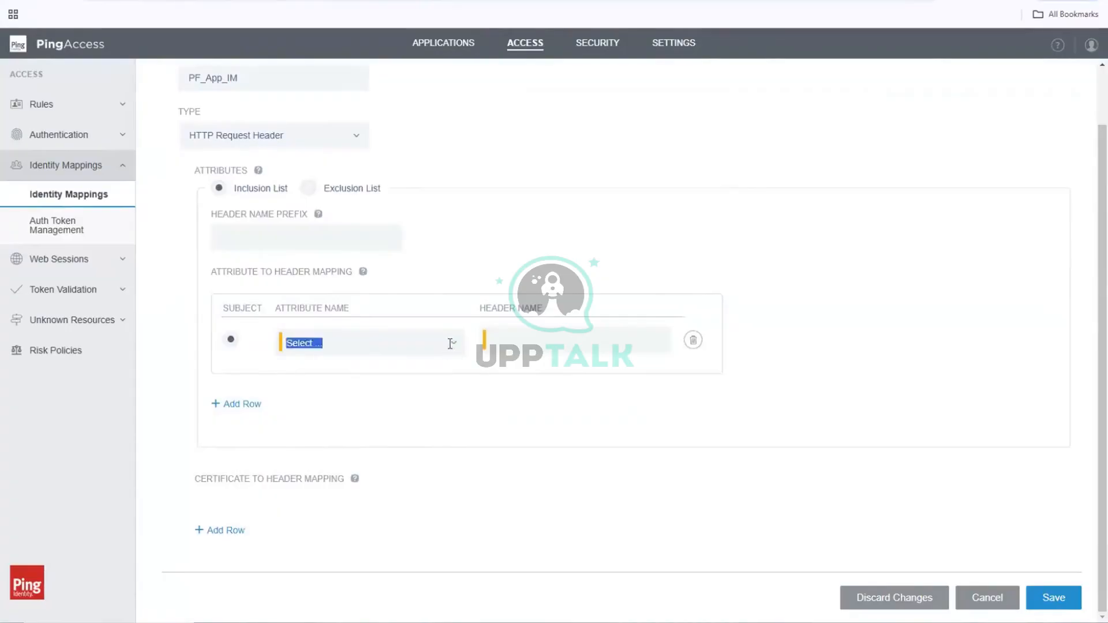
pyautogui.scroll(-8, 398, 452)
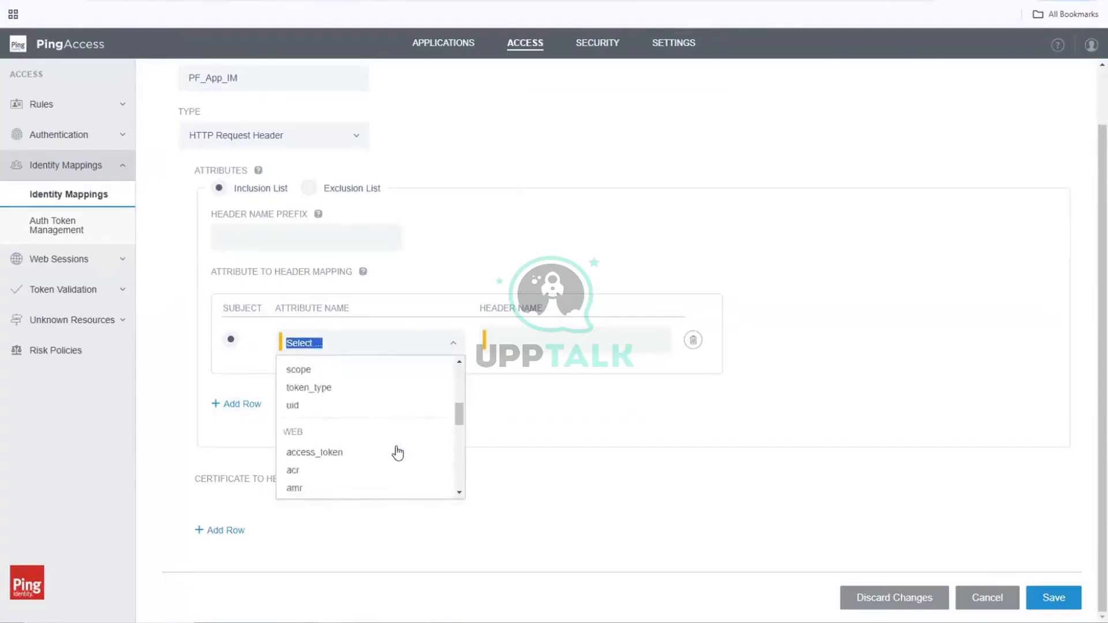
pyautogui.scroll(-5, 398, 453)
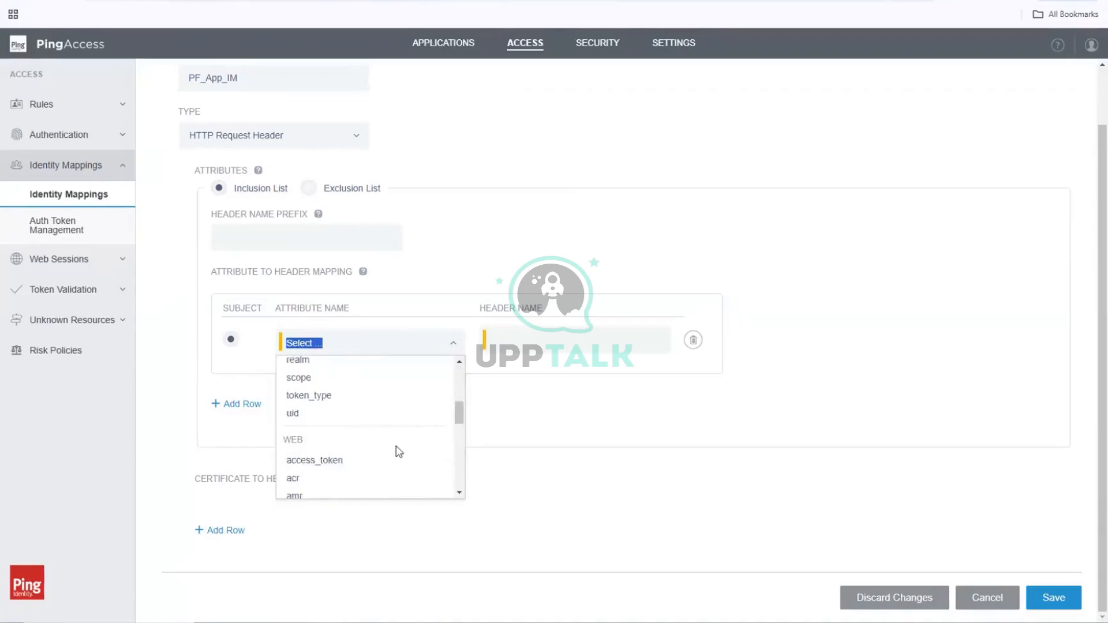
pyautogui.write('u')
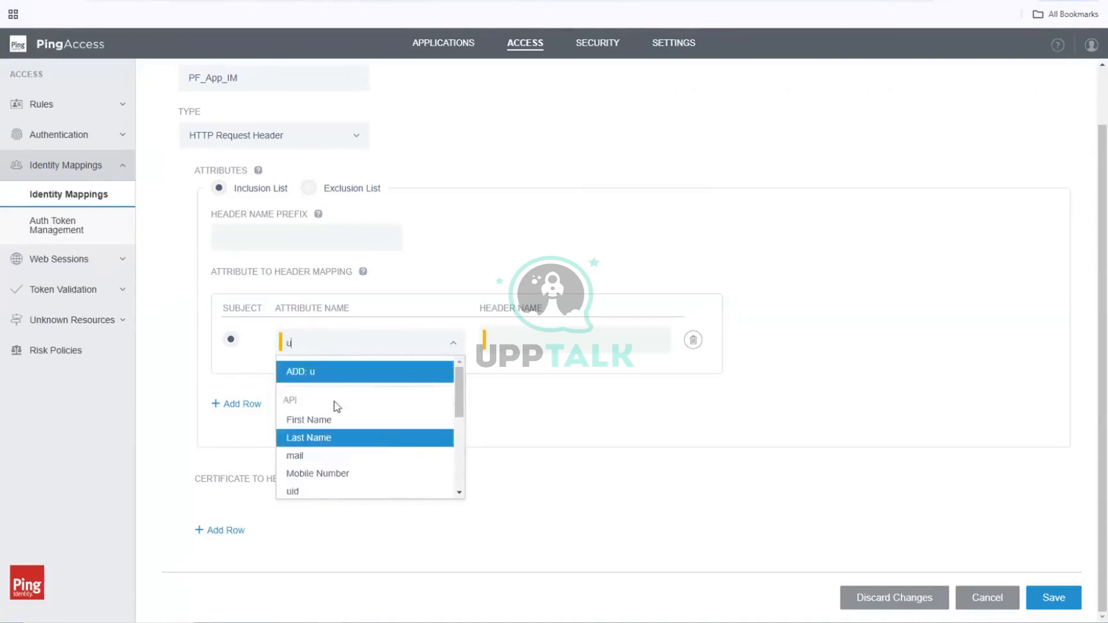
pyautogui.write('i')
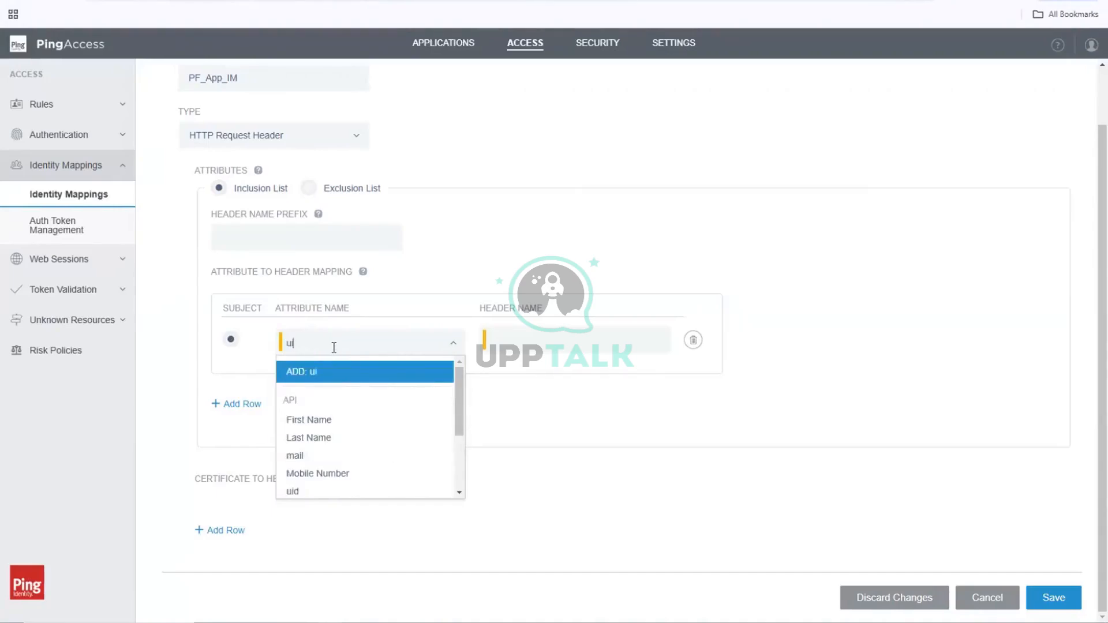
pyautogui.write('d')
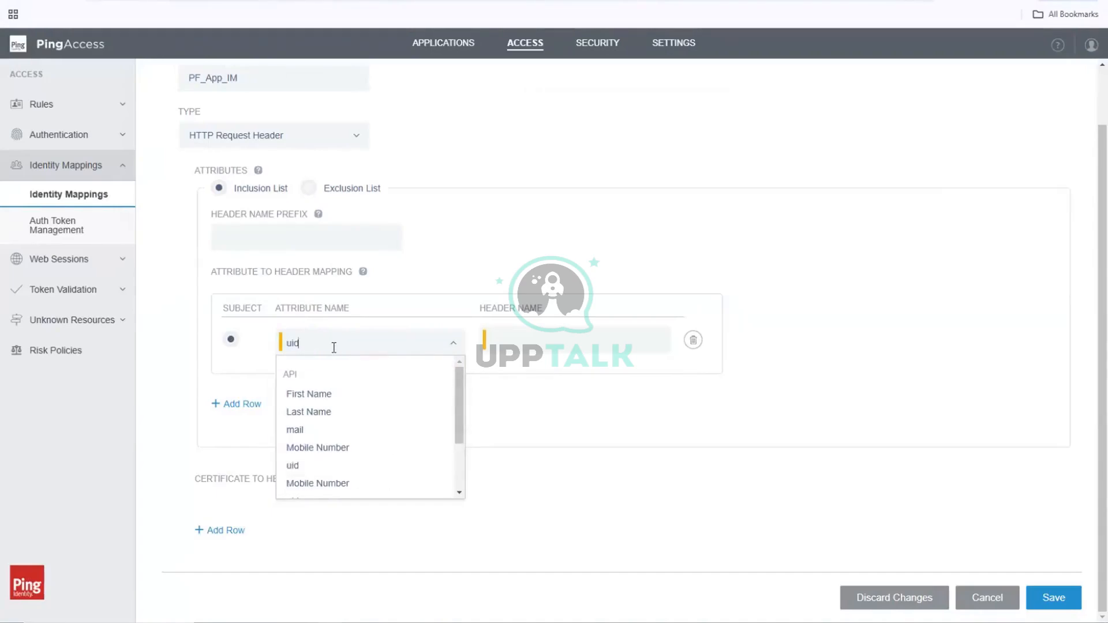
pyautogui.click(298, 466)
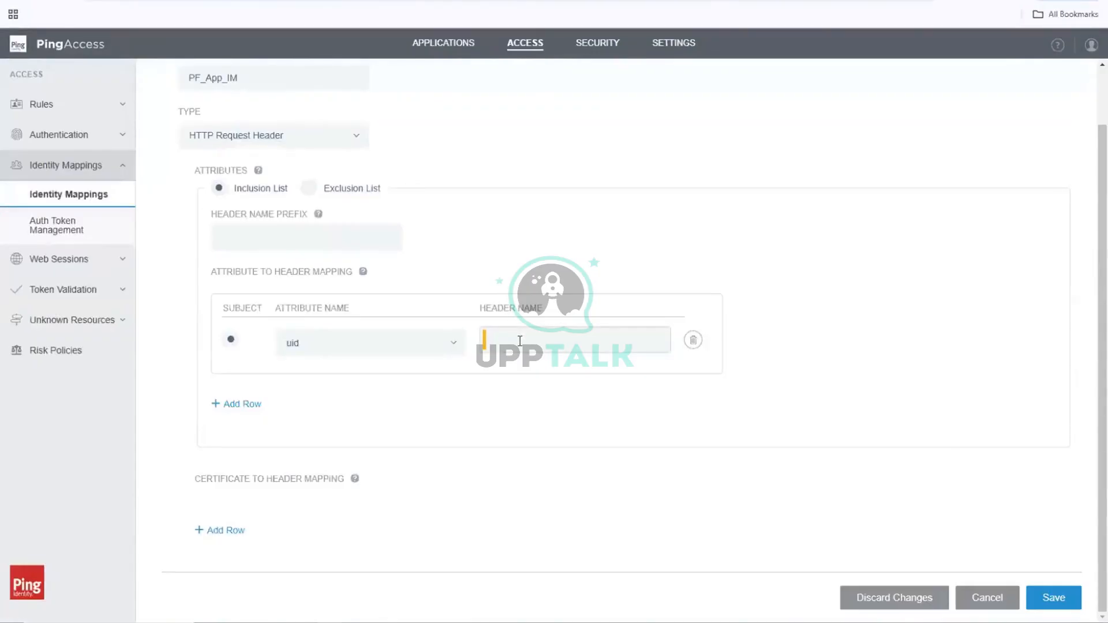
pyautogui.click(520, 341)
pyautogui.write('uid')
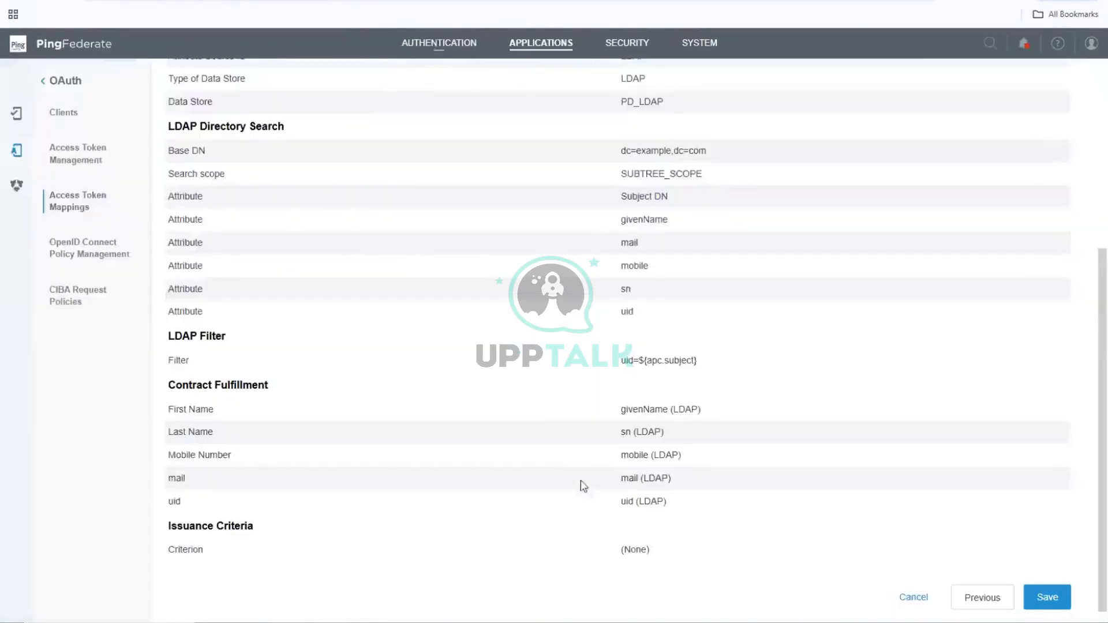
pyautogui.doubleClick(625, 502)
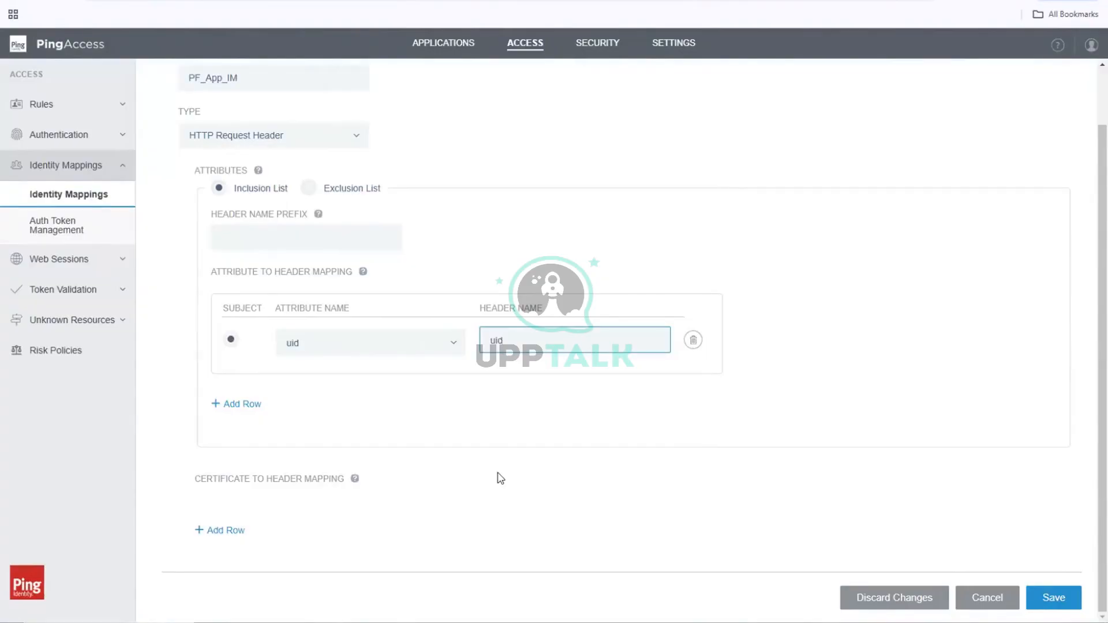
# Step: Add a second mapping row that sends the First Name attribute as the header User_FN
pyautogui.click(217, 406)
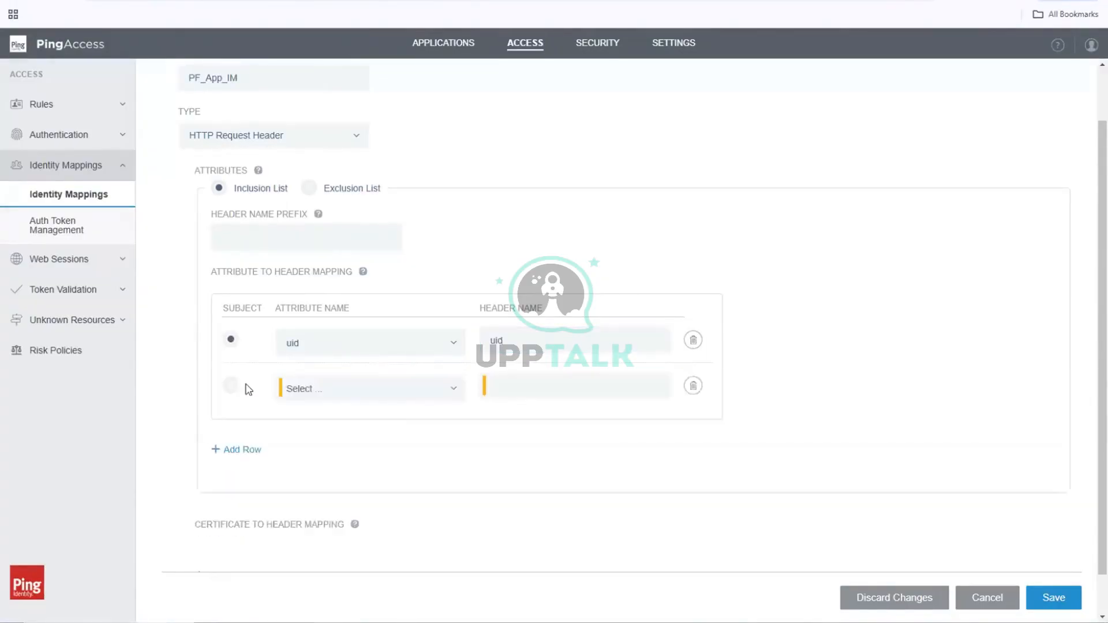
pyautogui.click(455, 385)
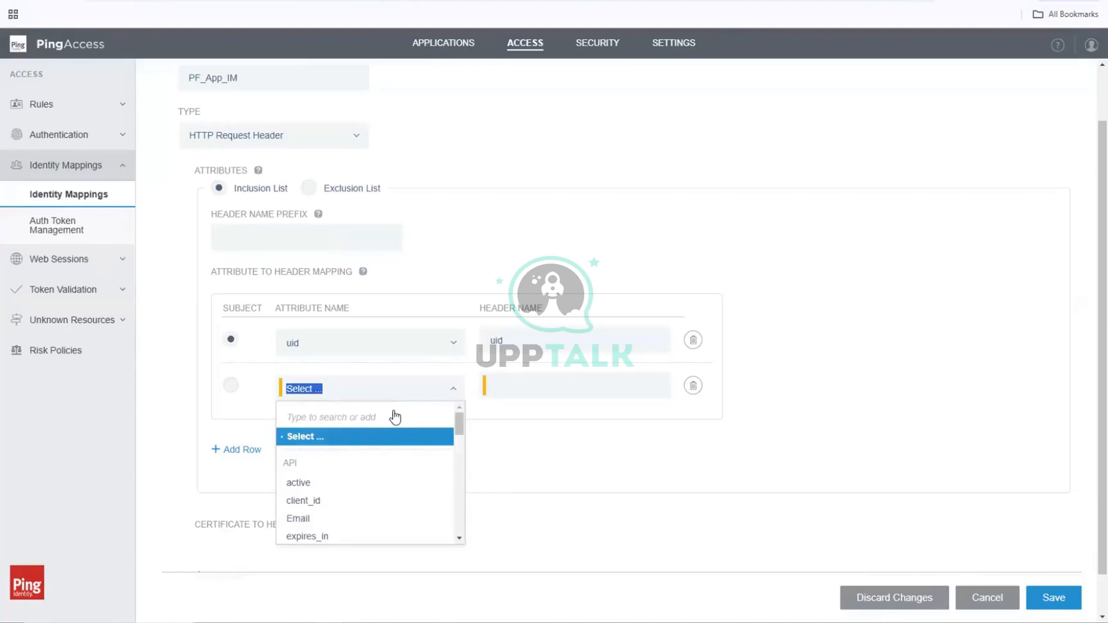
pyautogui.write('First')
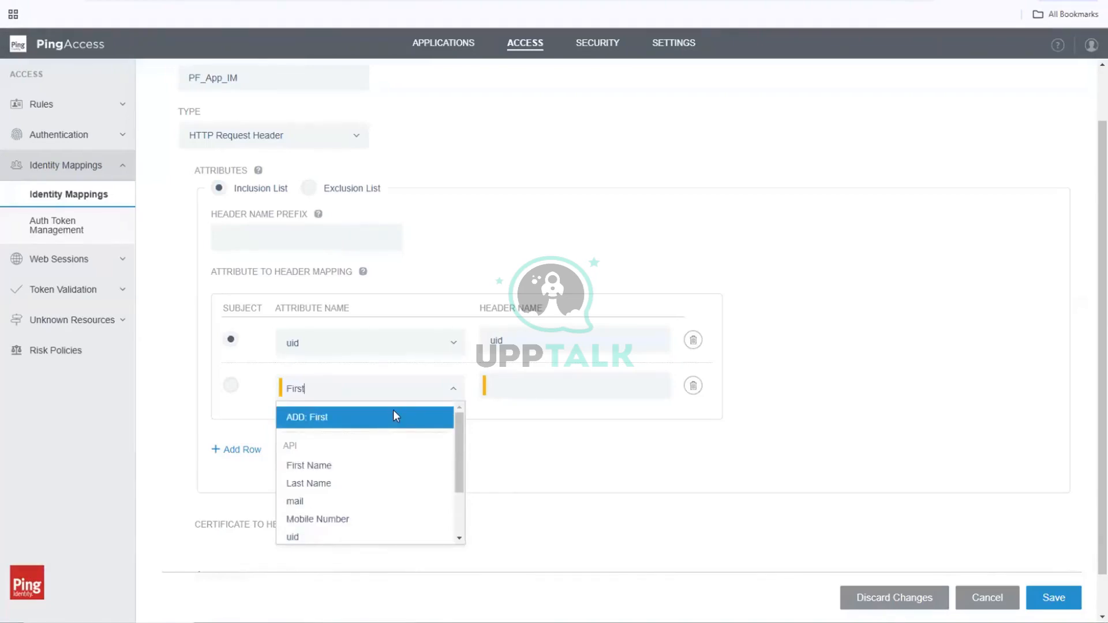
pyautogui.click(347, 465)
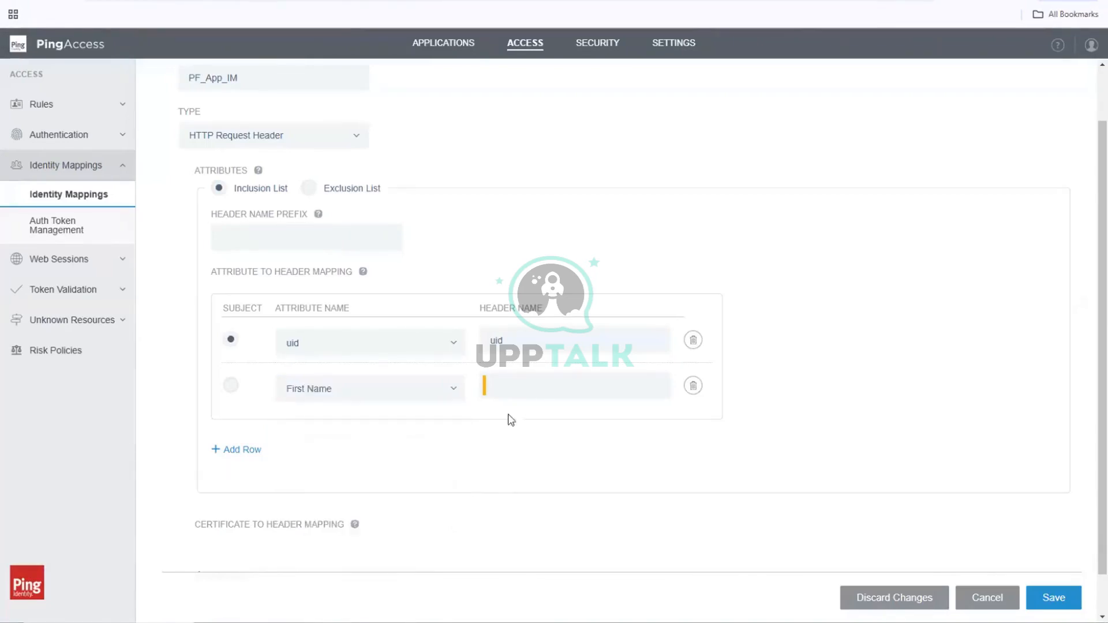
pyautogui.click(534, 378)
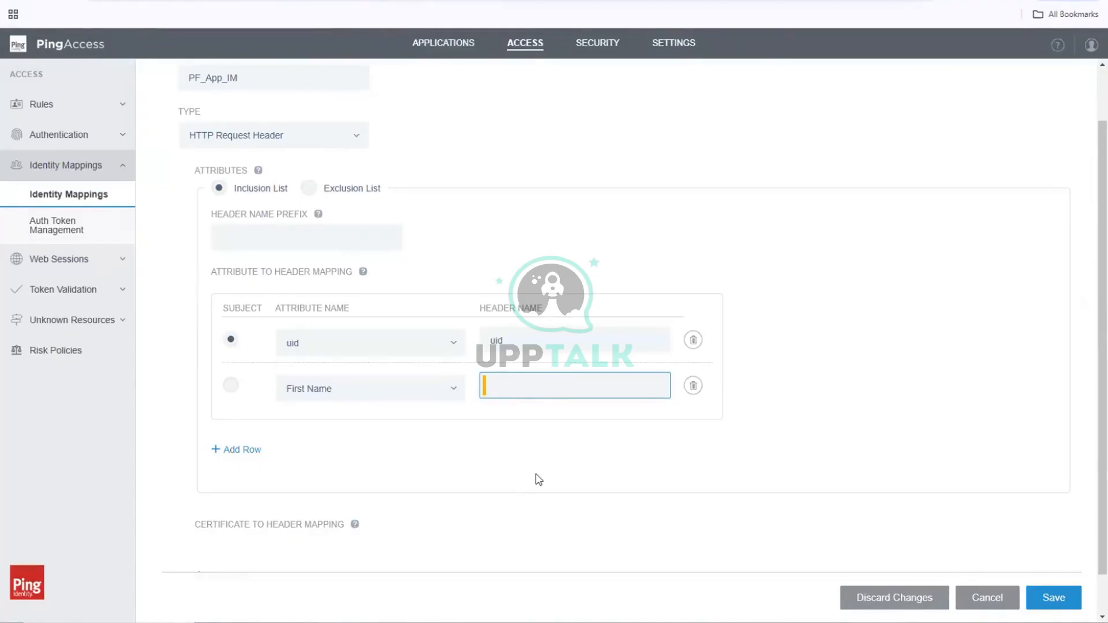
pyautogui.write('User_FN')
pyautogui.click(491, 474)
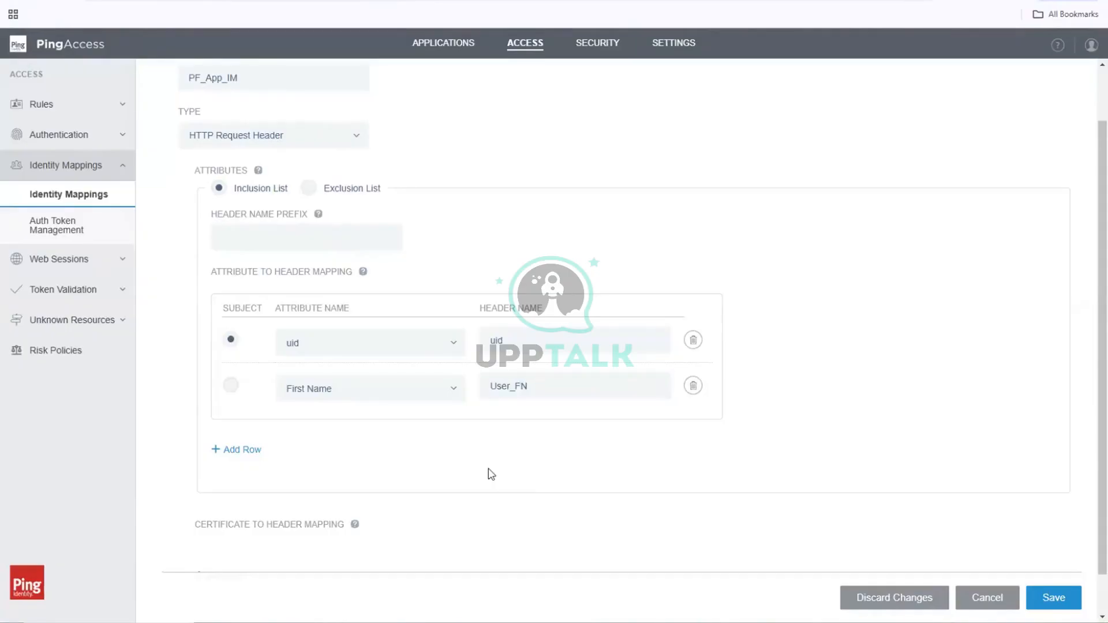
# Step: Add a third mapping row that sends the Last Name attribute as the header User_LN
pyautogui.click(230, 450)
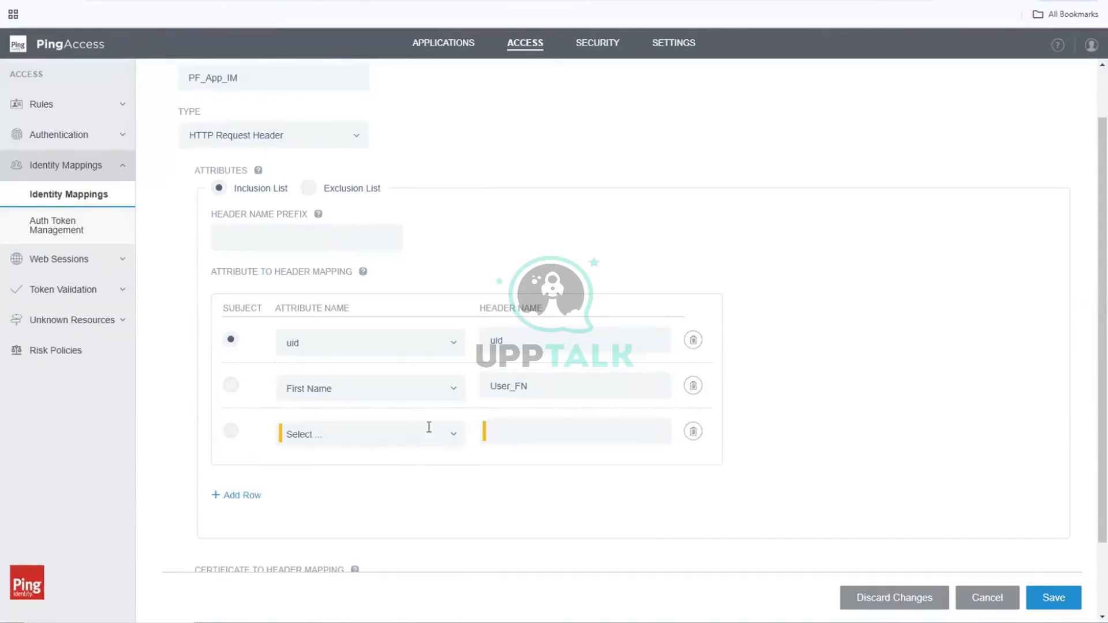
pyautogui.click(429, 428)
pyautogui.write('las')
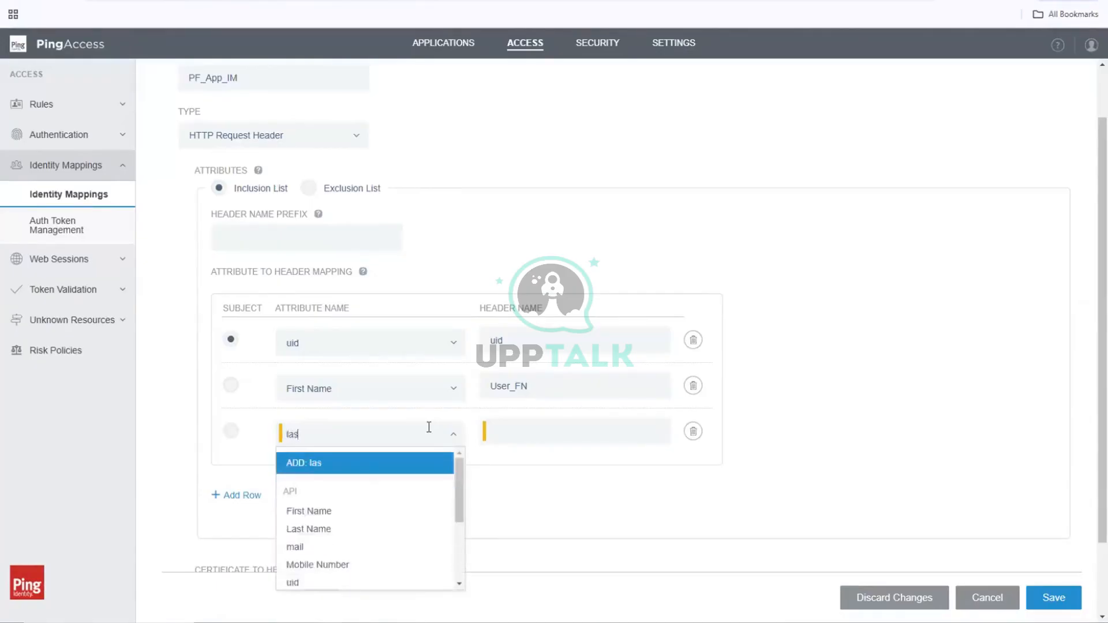
pyautogui.write('t')
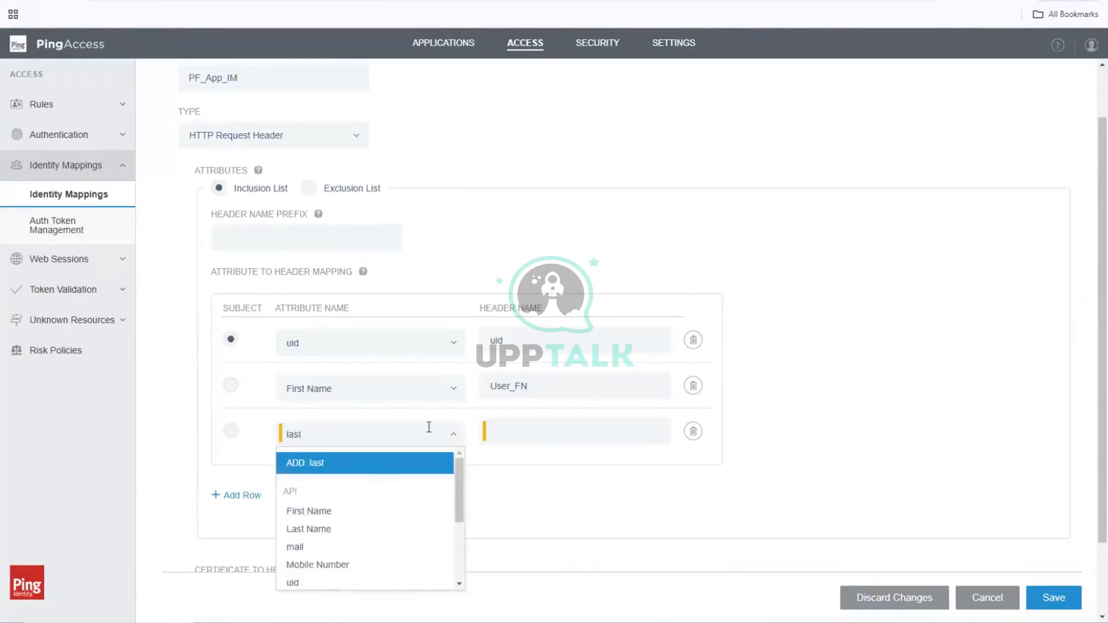
pyautogui.click(345, 530)
pyautogui.click(568, 427)
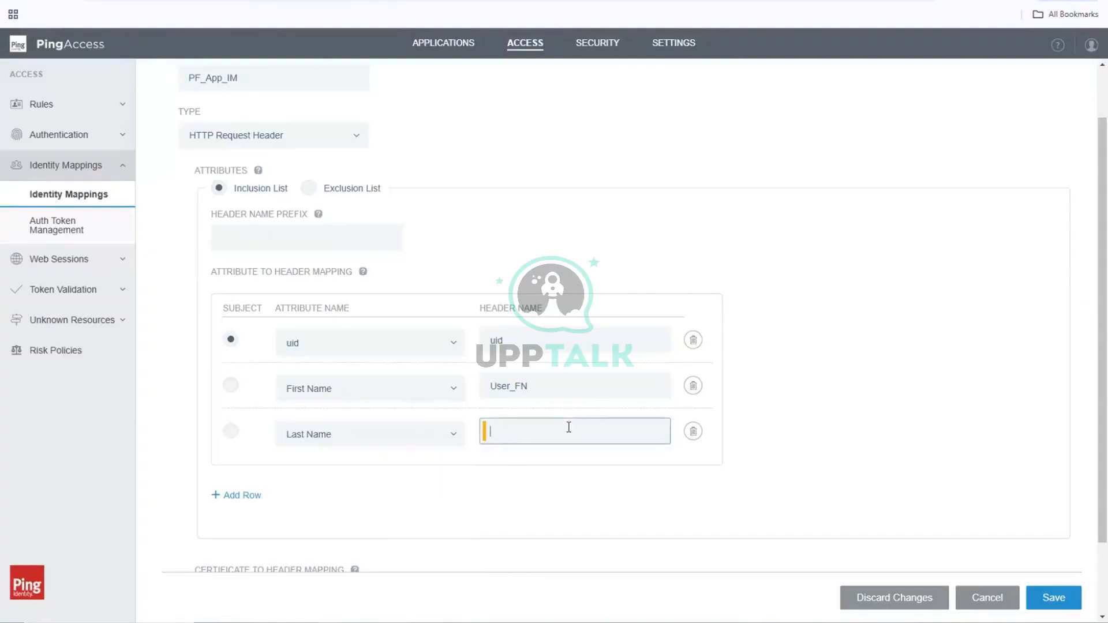
pyautogui.write('User_LN')
# Step: Add a fourth mapping row that sends the mail attribute as the header User_Mail
pyautogui.click(249, 495)
pyautogui.click(452, 478)
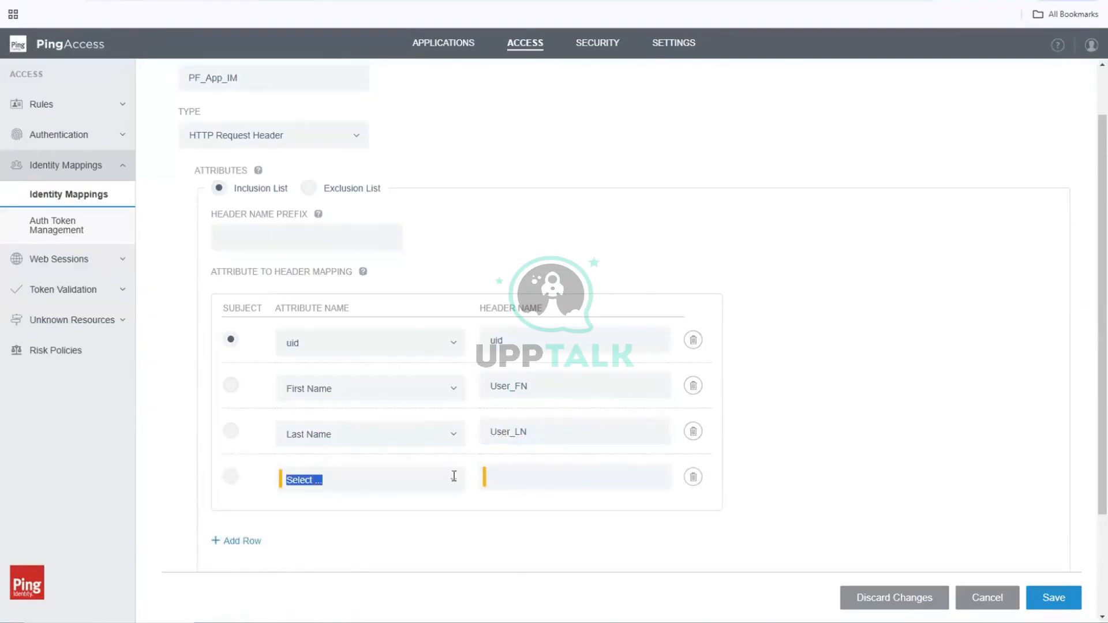
pyautogui.write('mail')
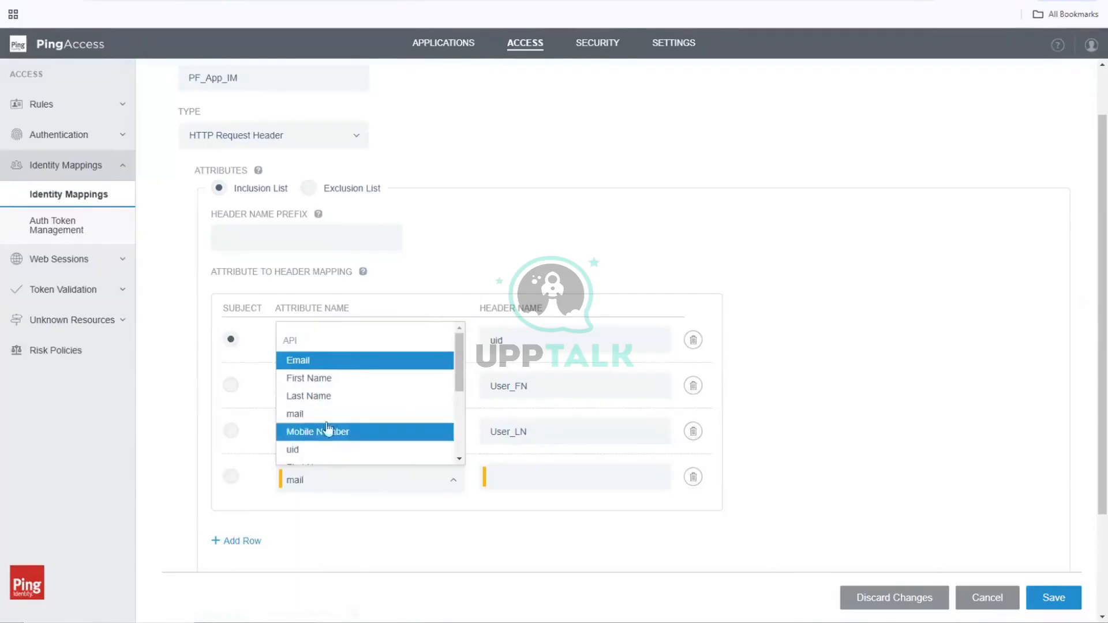
pyautogui.click(347, 414)
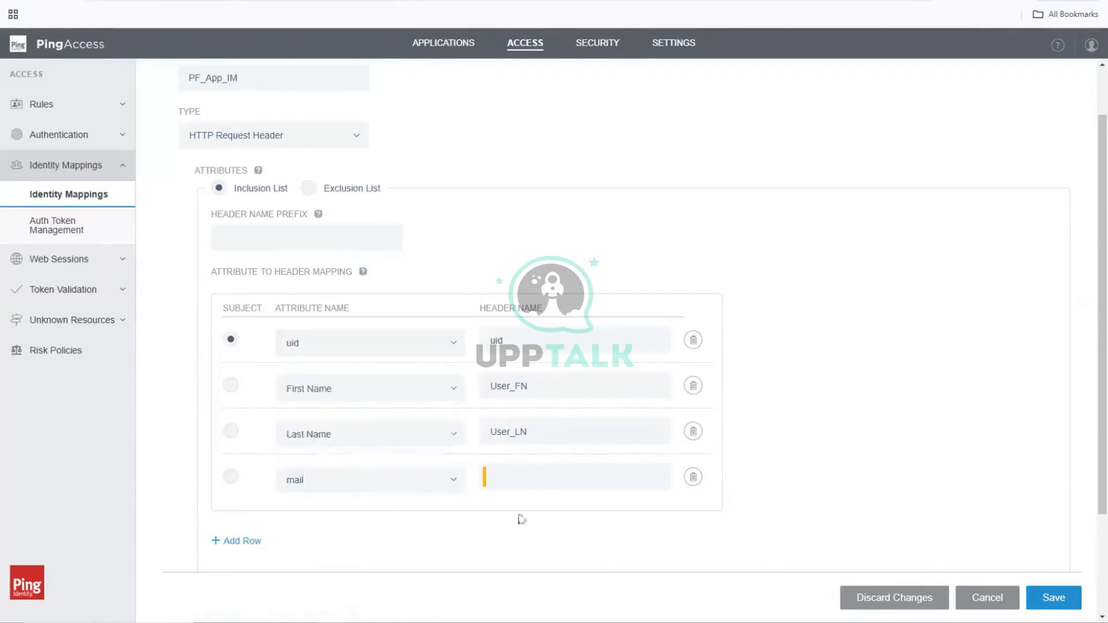
pyautogui.click(547, 474)
pyautogui.write('User')
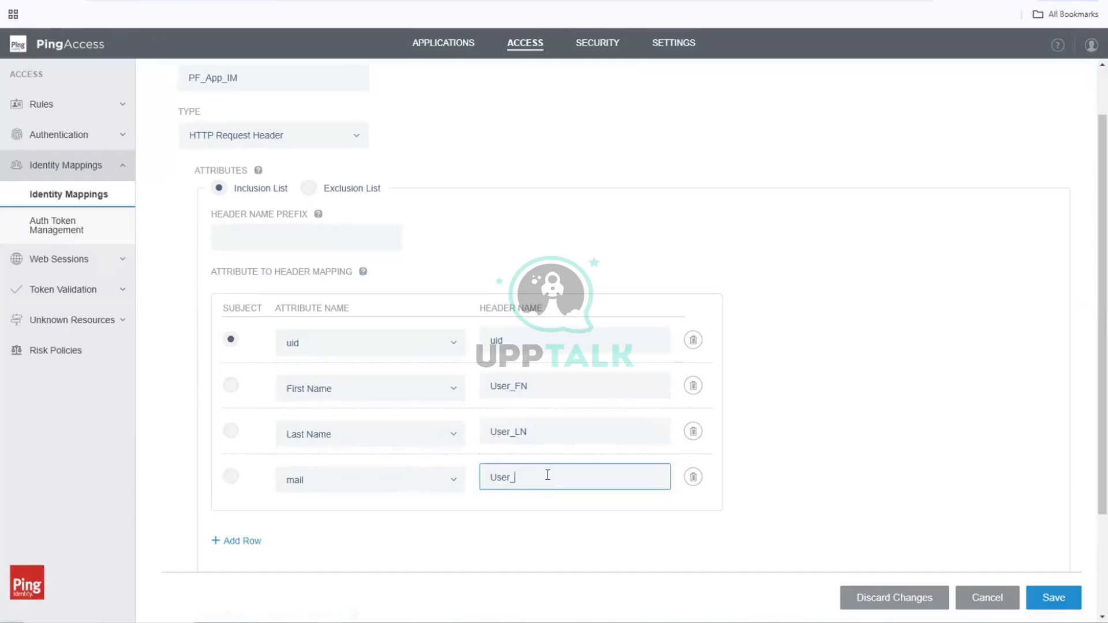
pyautogui.write('_Mail')
# Step: Add a fifth mapping row that sends the Mobile Number attribute as the header User_Phone
pyautogui.click(235, 544)
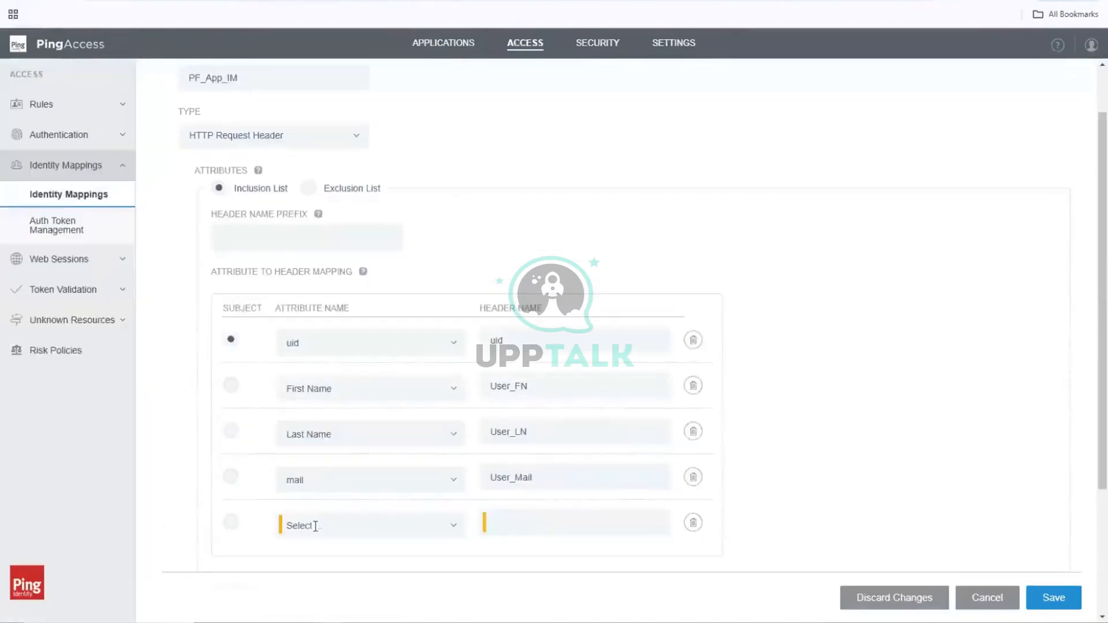
pyautogui.click(316, 526)
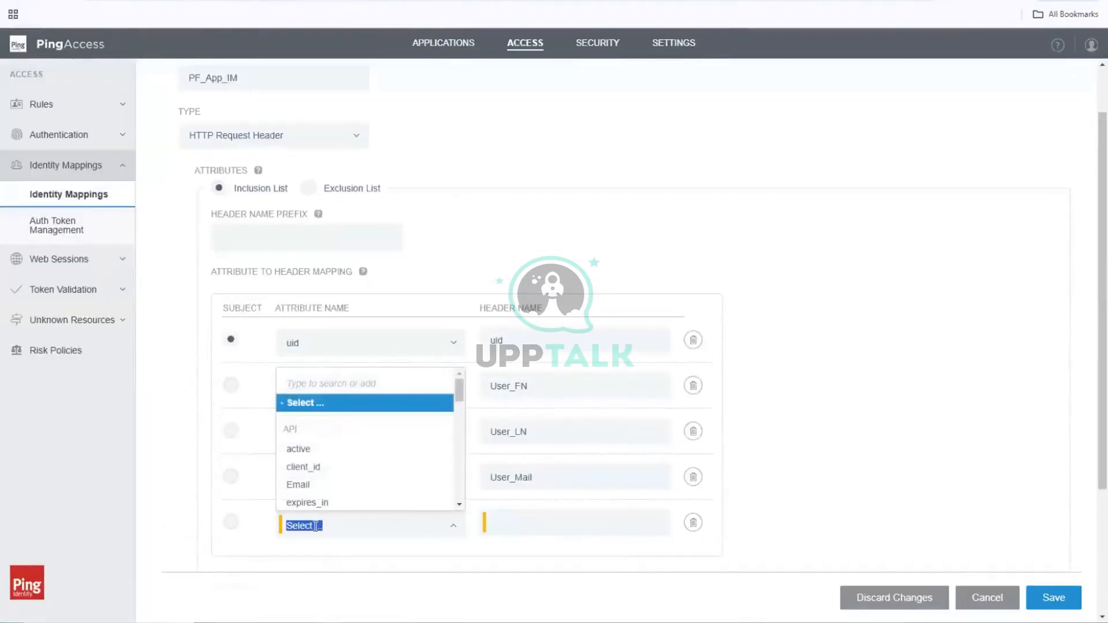
pyautogui.write('mobil')
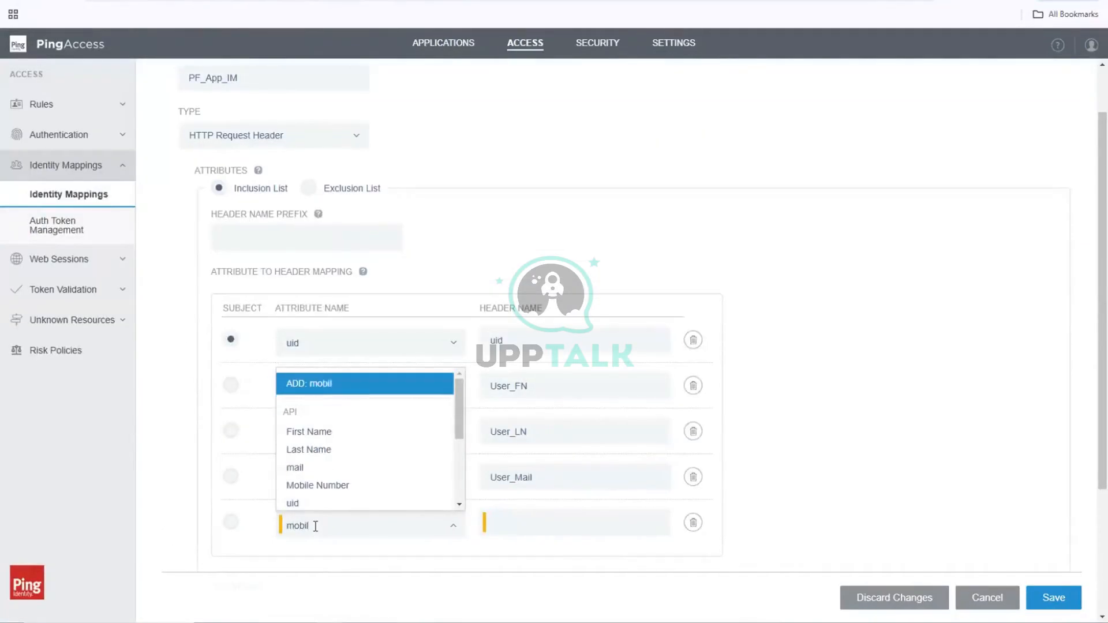
pyautogui.click(355, 486)
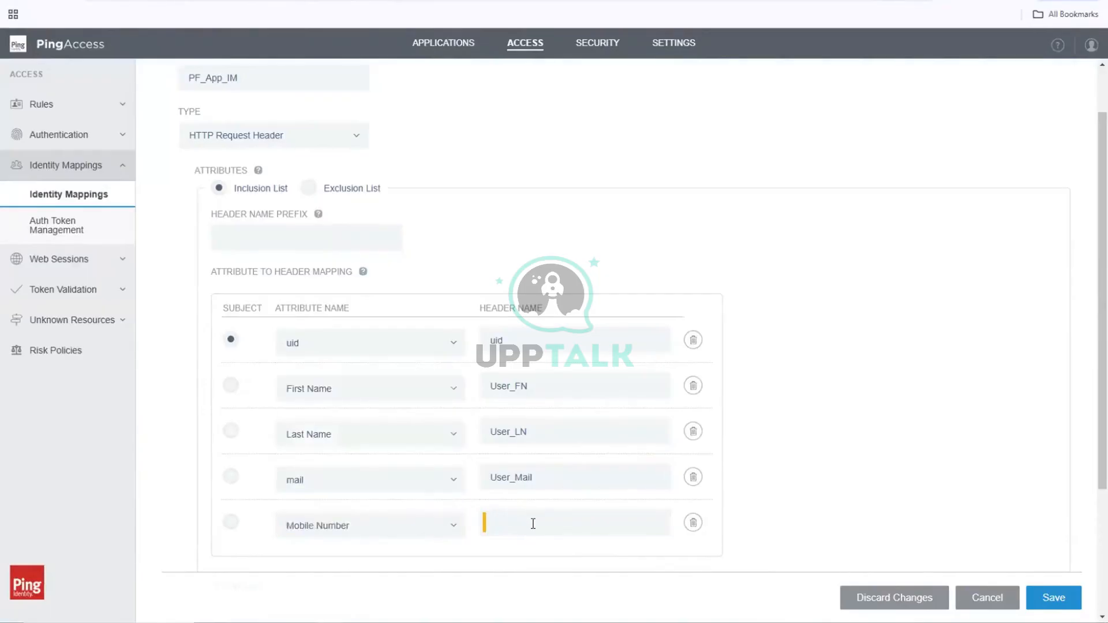
pyautogui.click(533, 524)
pyautogui.write('User')
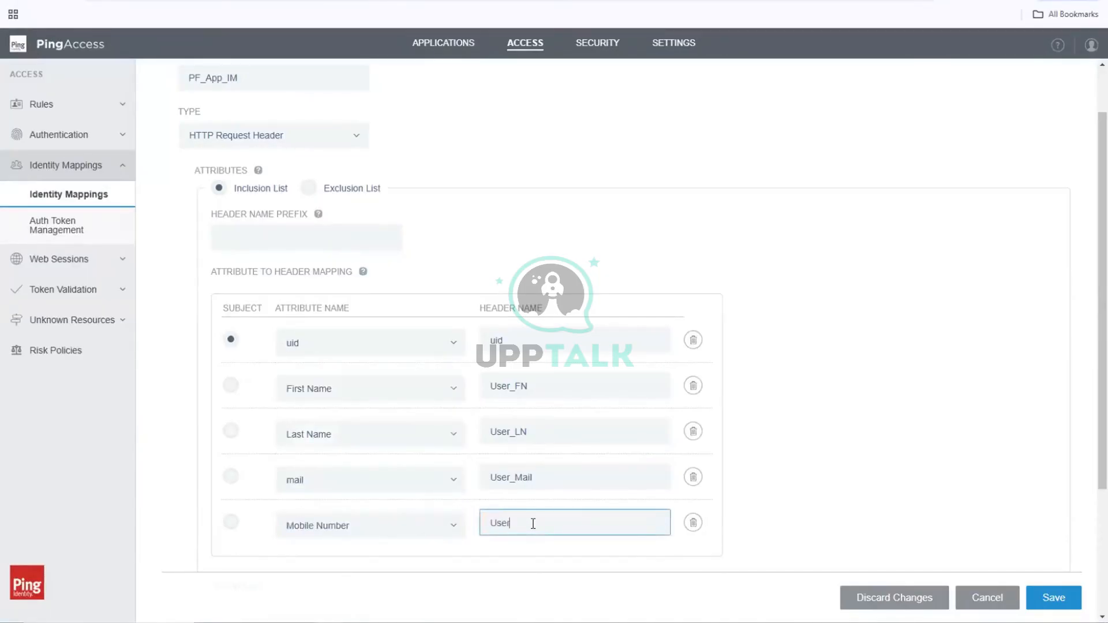
pyautogui.write('_phone')
pyautogui.press('BackSpace')
pyautogui.write('P')
pyautogui.click(887, 411)
# Step: Review the attribute rows and header name prefix, and read the help for Certificate to Header Mapping
pyautogui.scroll(-2, 885, 411)
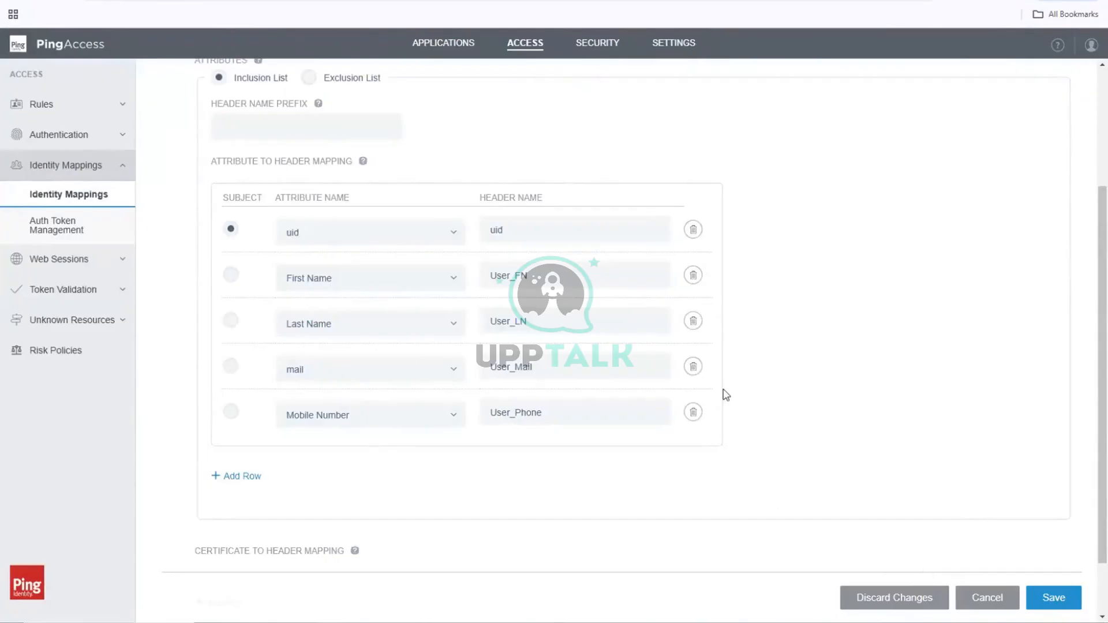
pyautogui.scroll(2, 811, 223)
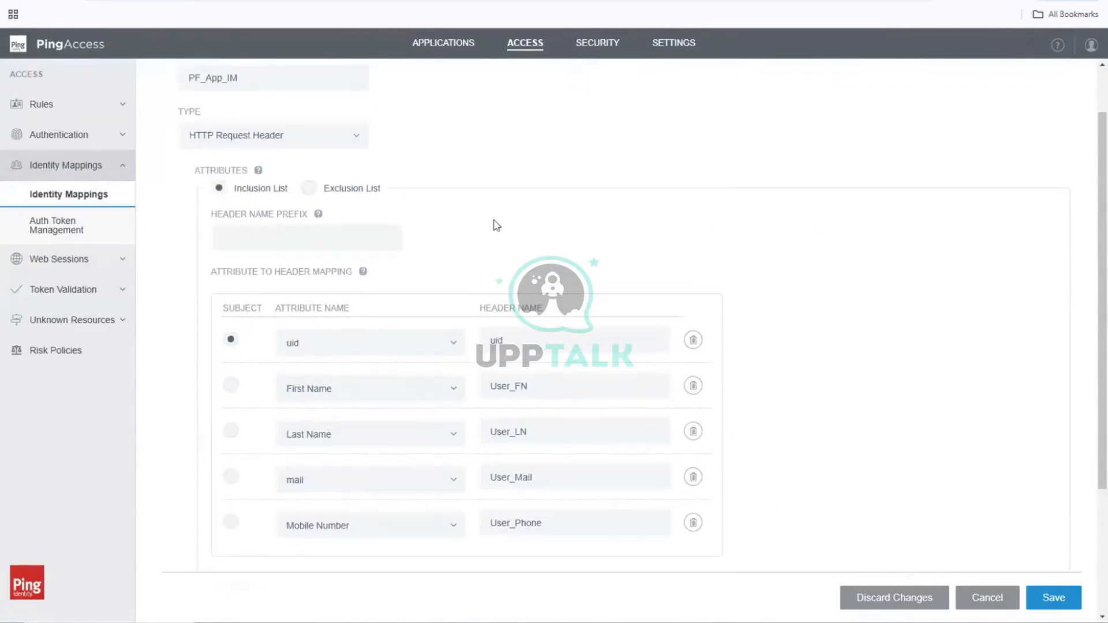
pyautogui.click(276, 246)
pyautogui.scroll(-3, 926, 315)
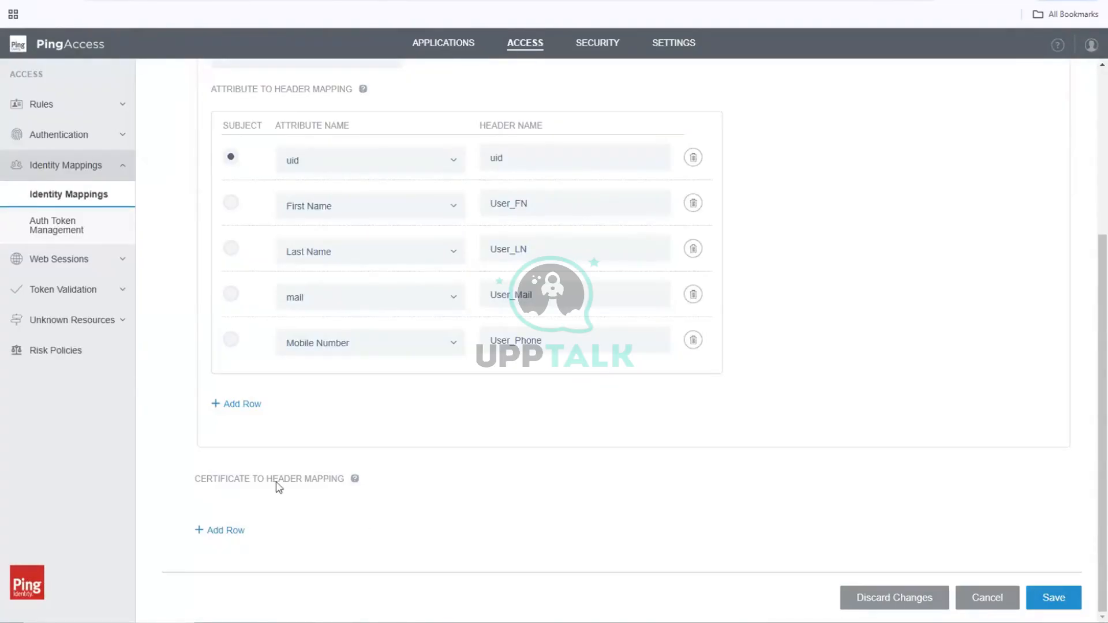
pyautogui.moveTo(355, 482)
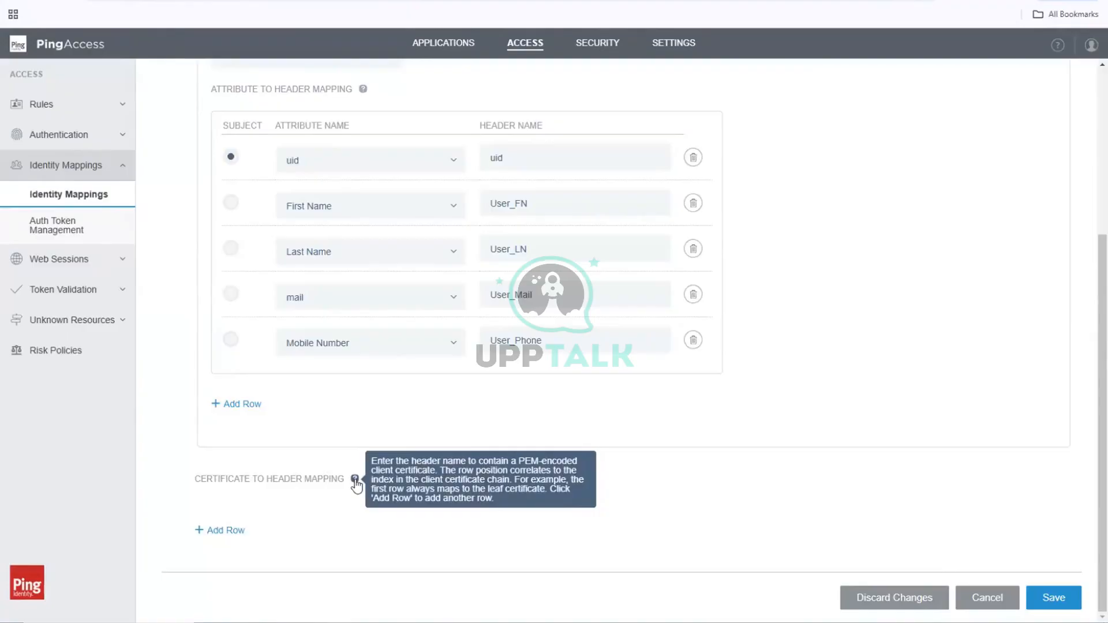
pyautogui.click(546, 346)
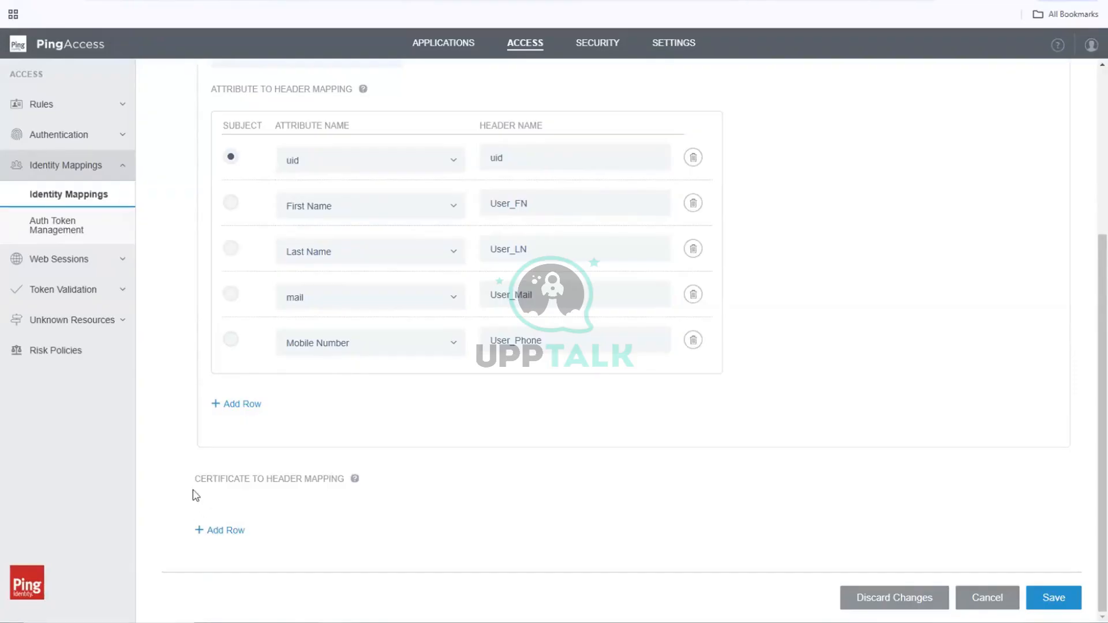
# Step: Switch to the text editor and add the note "Certificate to Header Mapping - Used fopr digital signatures (non-repudiation)" below the existing notes in new 2
pyautogui.moveTo(283, 488); pyautogui.dragTo(345, 488)
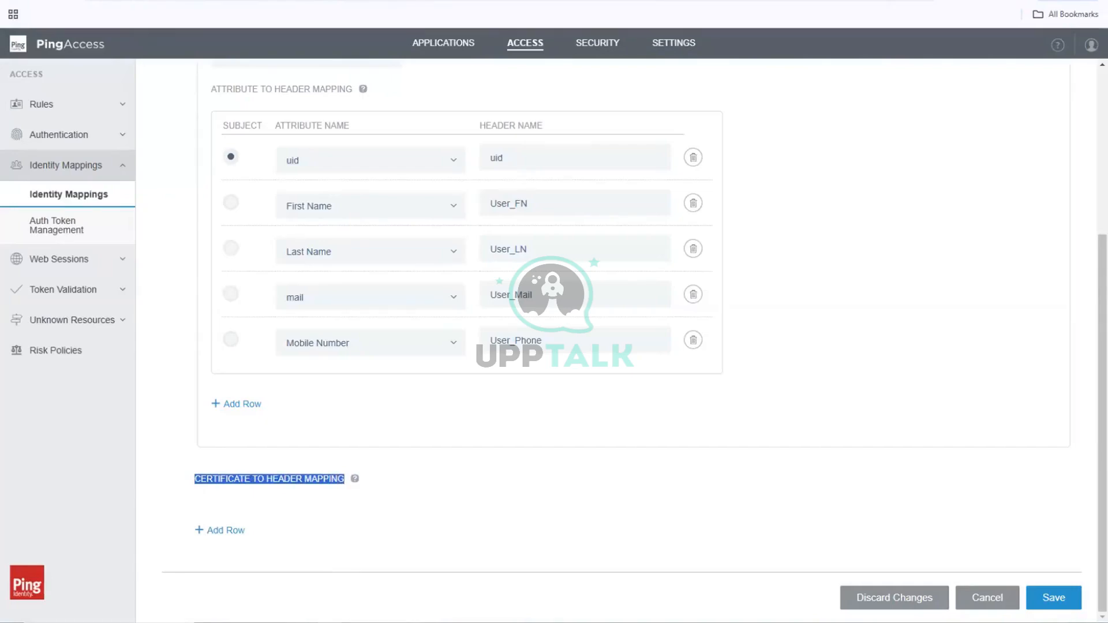
pyautogui.hotkey('alt', 'Tab')
pyautogui.press('Return')
pyautogui.press('Return')
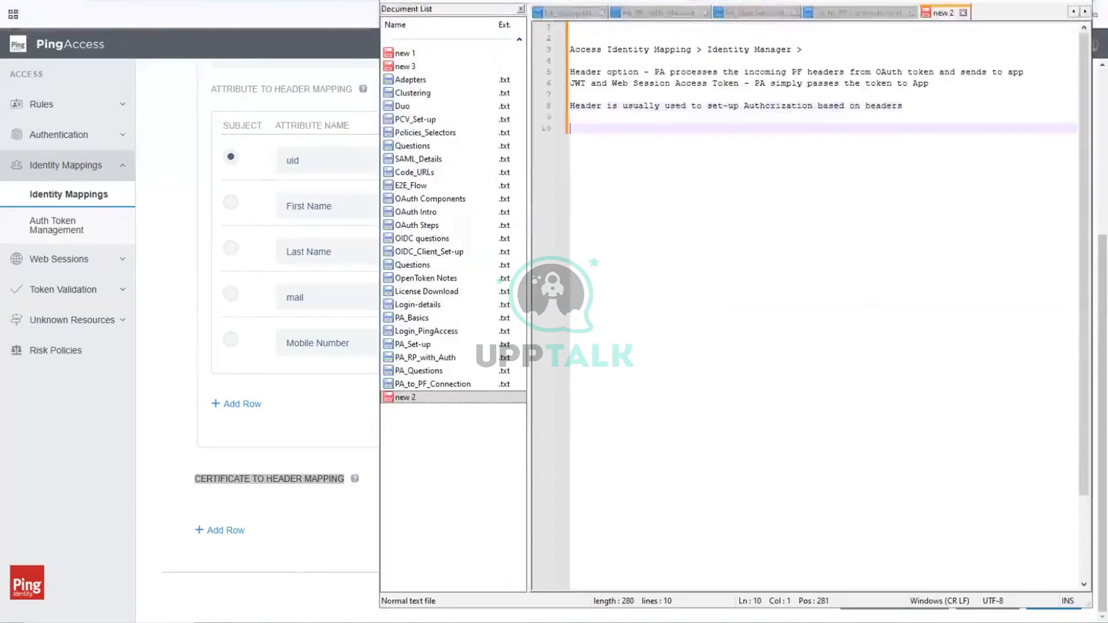
pyautogui.press('Return')
pyautogui.write('Certificate to Header Mapping')
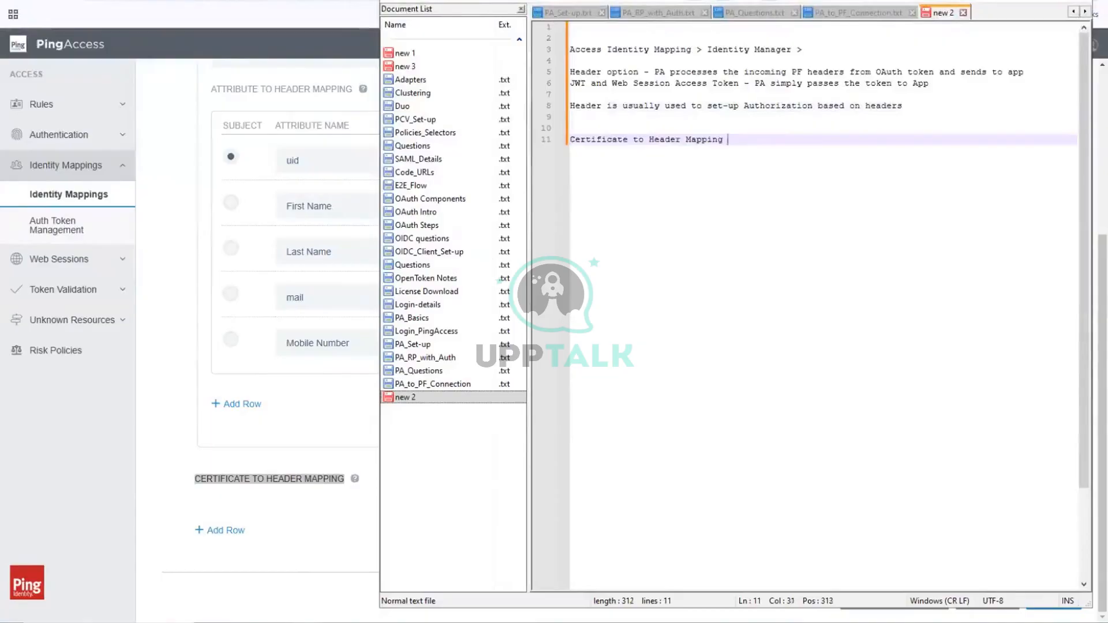
pyautogui.write('- Used fopr')
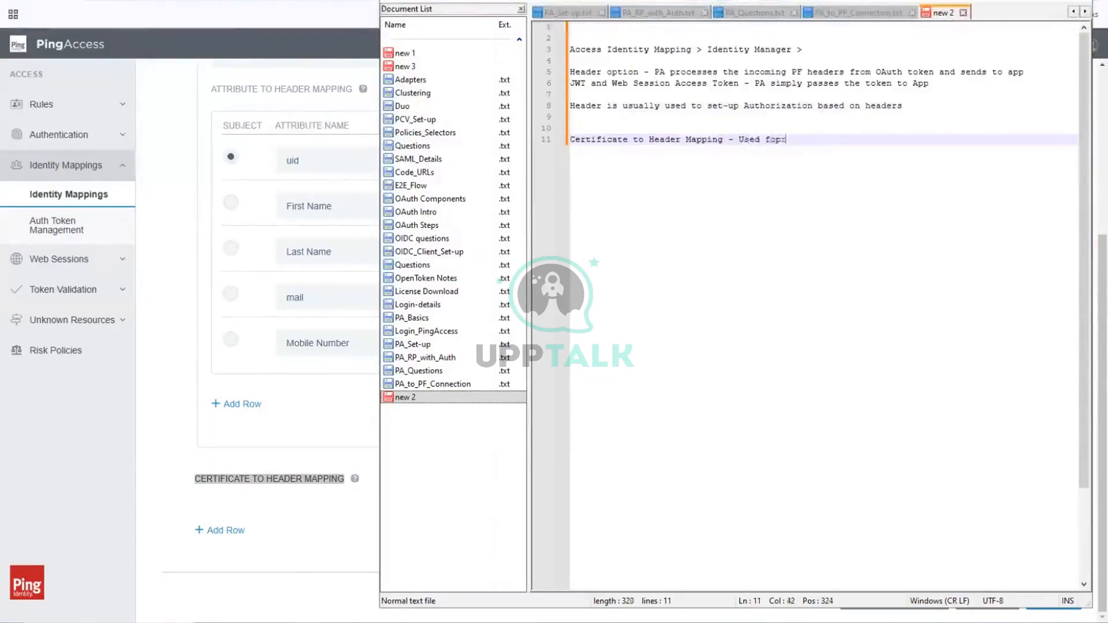
pyautogui.write(' digital s')
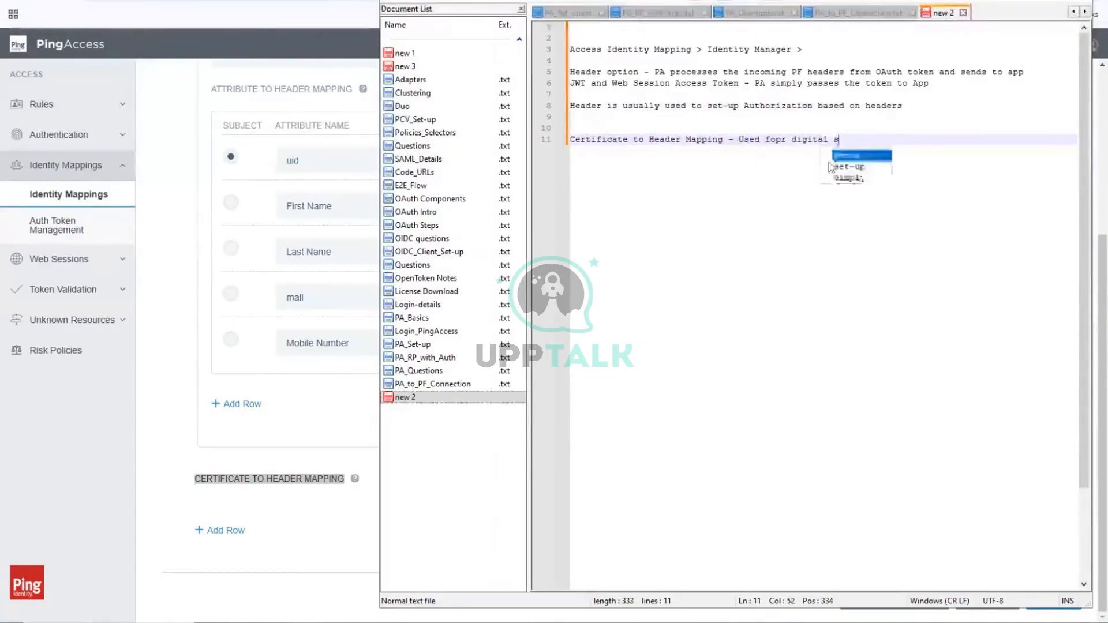
pyautogui.write('ignatures ')
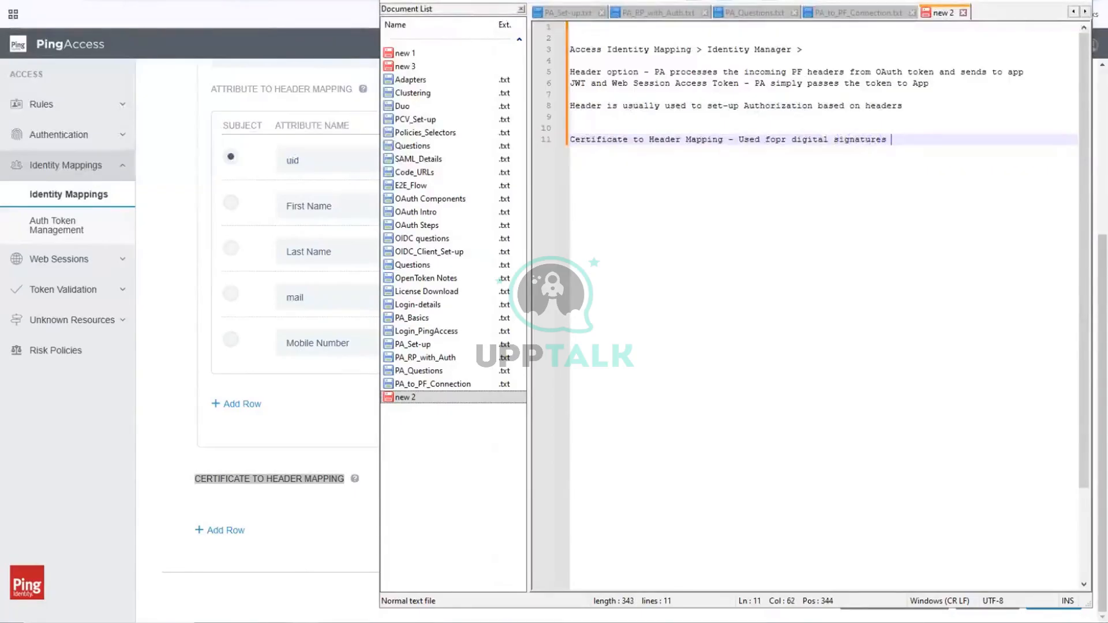
pyautogui.write('(non-re')
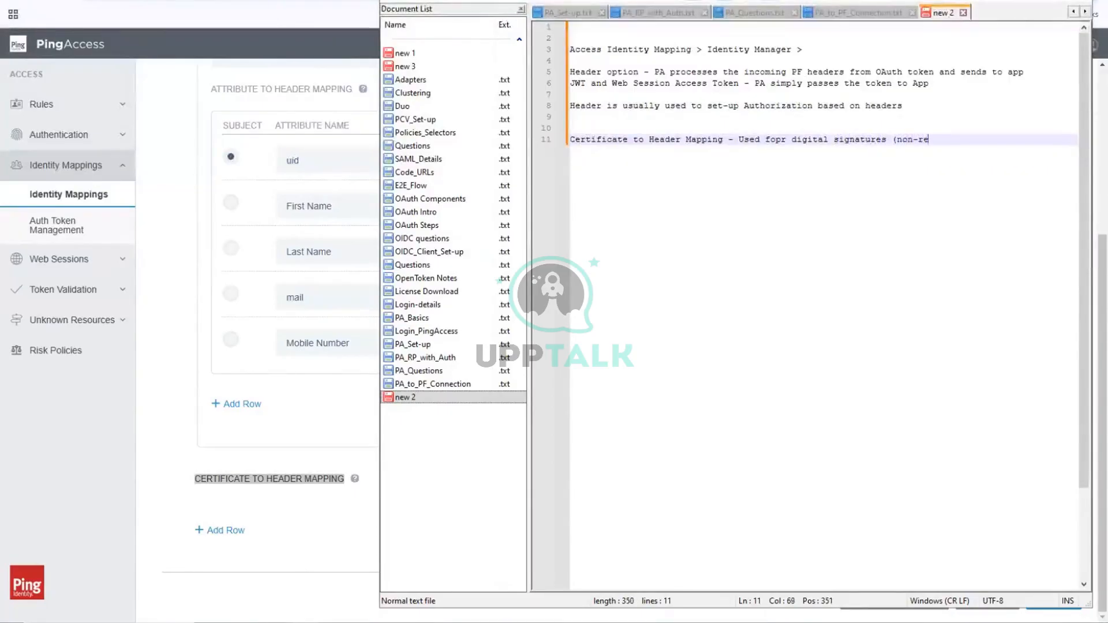
pyautogui.write('pudiati')
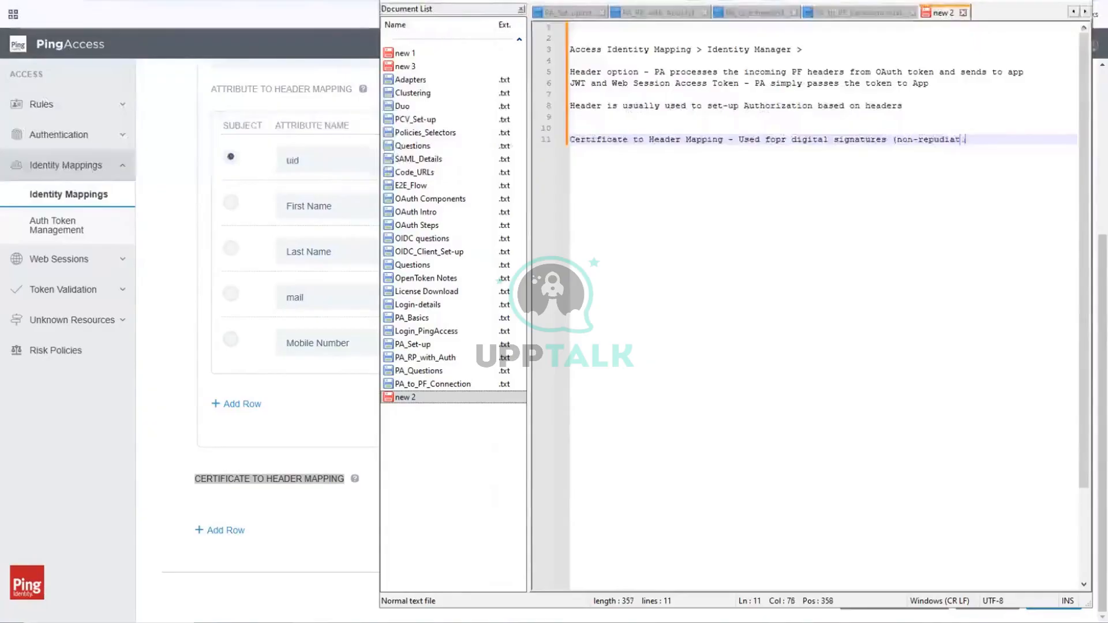
pyautogui.write('on)')
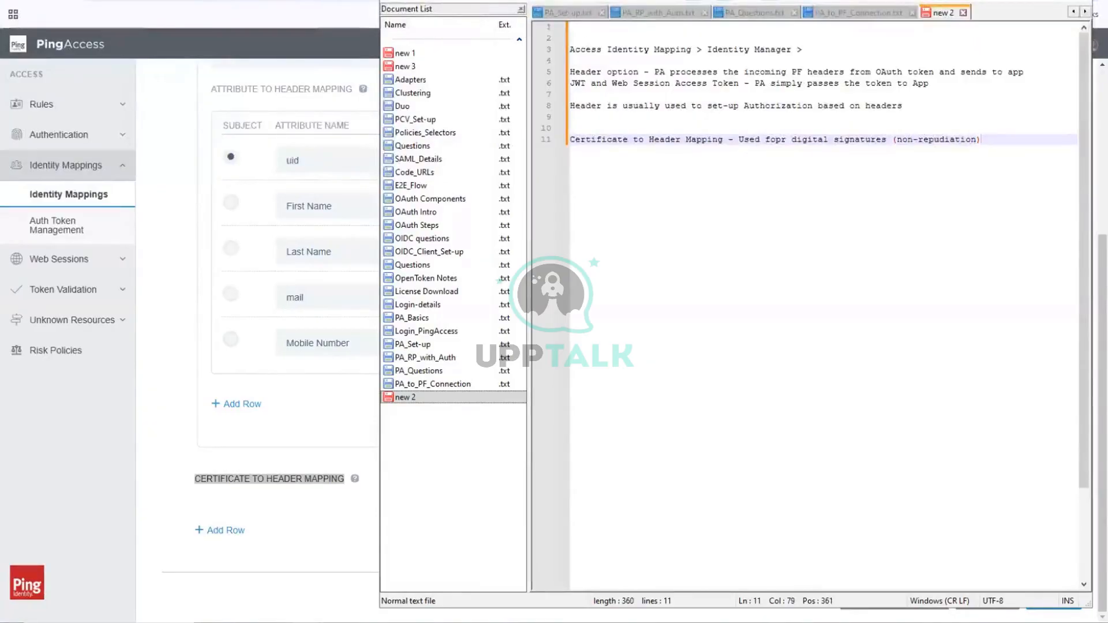
# Step: Switch back to PingAccess and save the PF_App_IM identity mapping
pyautogui.hotkey('alt', 'Tab')
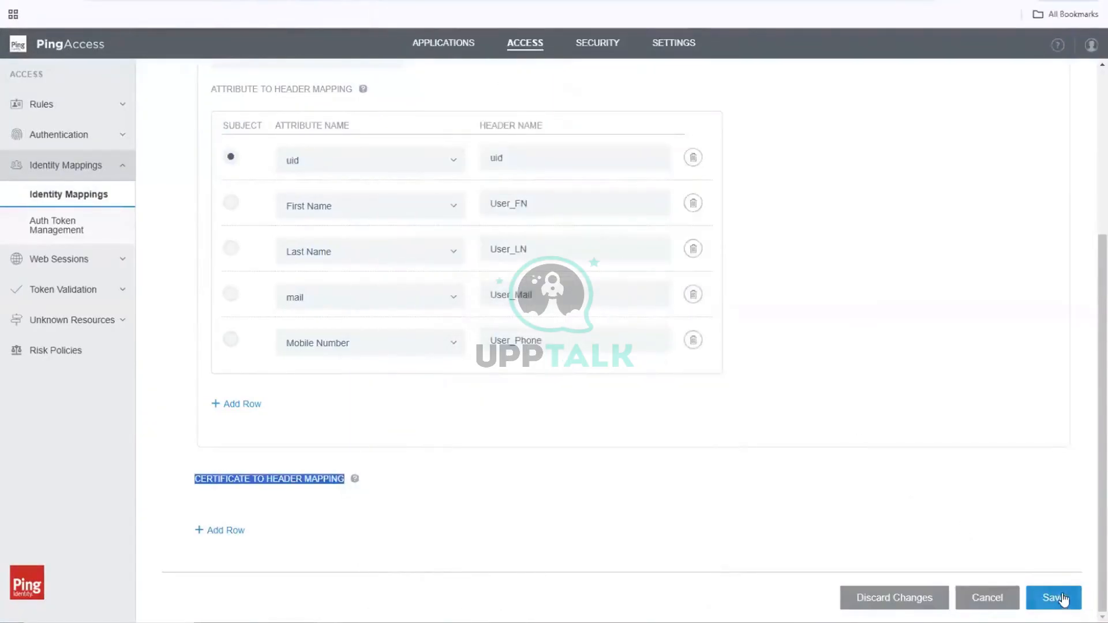
pyautogui.click(1053, 597)
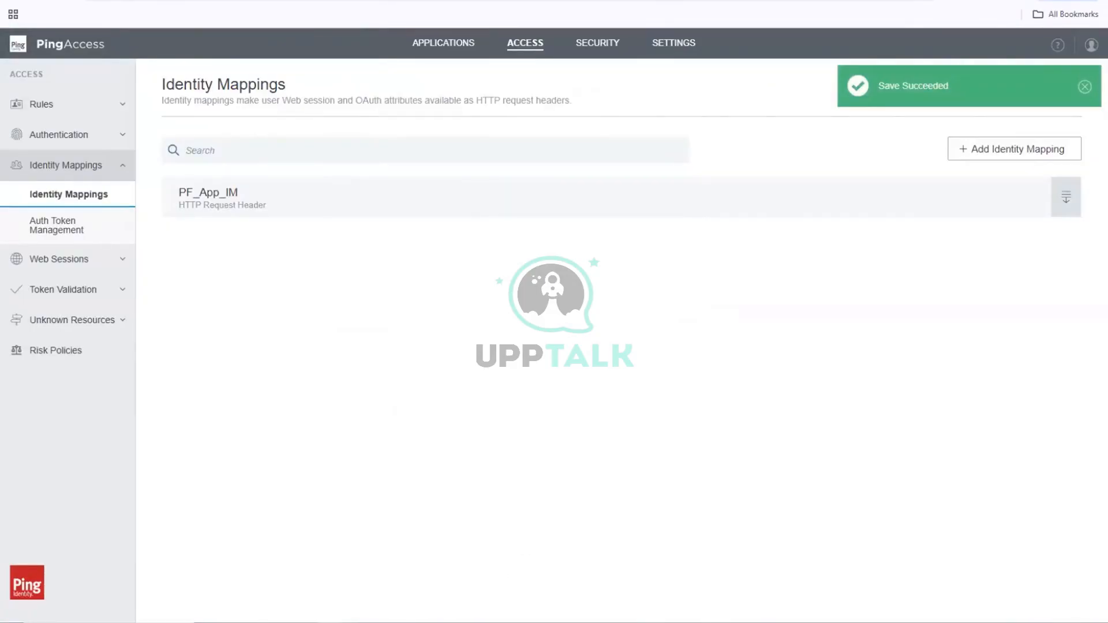
# Step: Switch to the text editor, open PA_RP_with_Auth and underline the heading "Components of Ping Access" with a line of dashes
pyautogui.hotkey('alt', 'Tab')
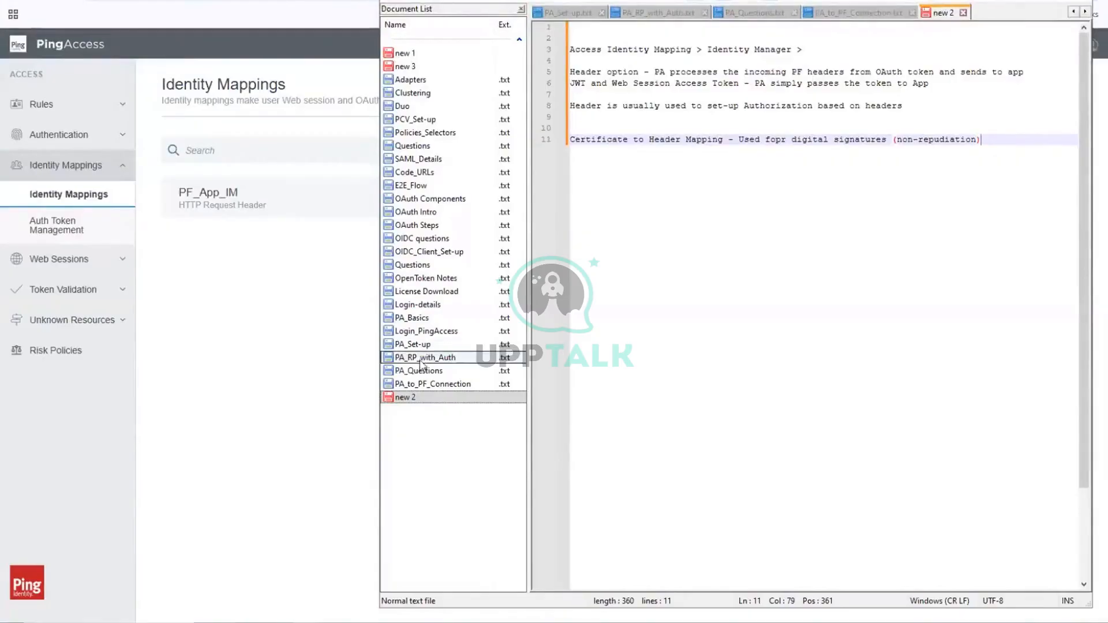
pyautogui.click(462, 360)
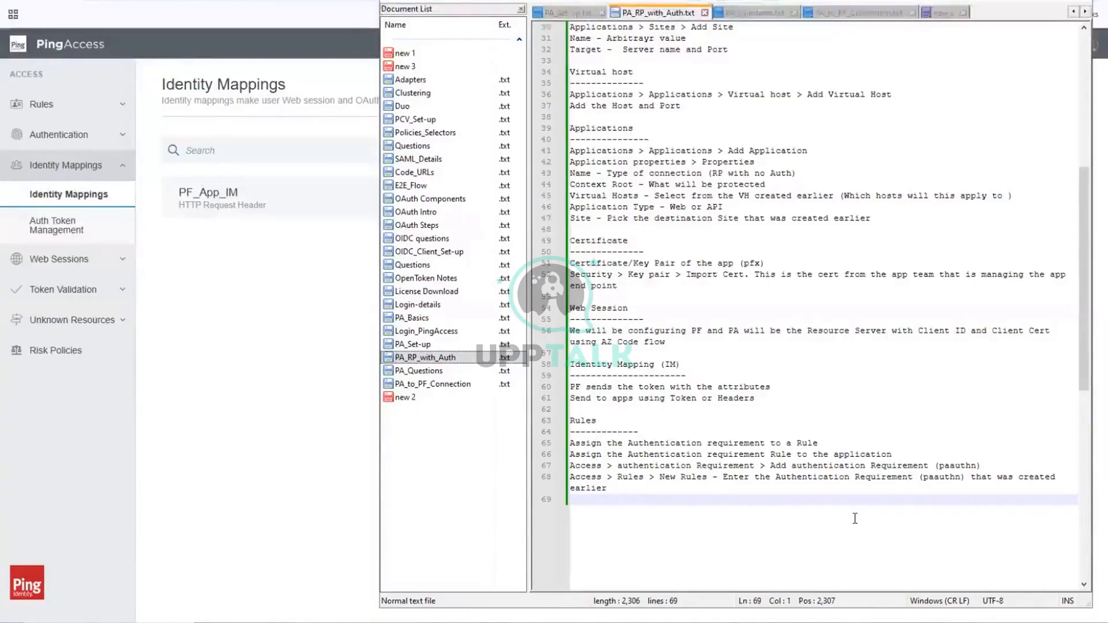
pyautogui.scroll(5, 855, 518)
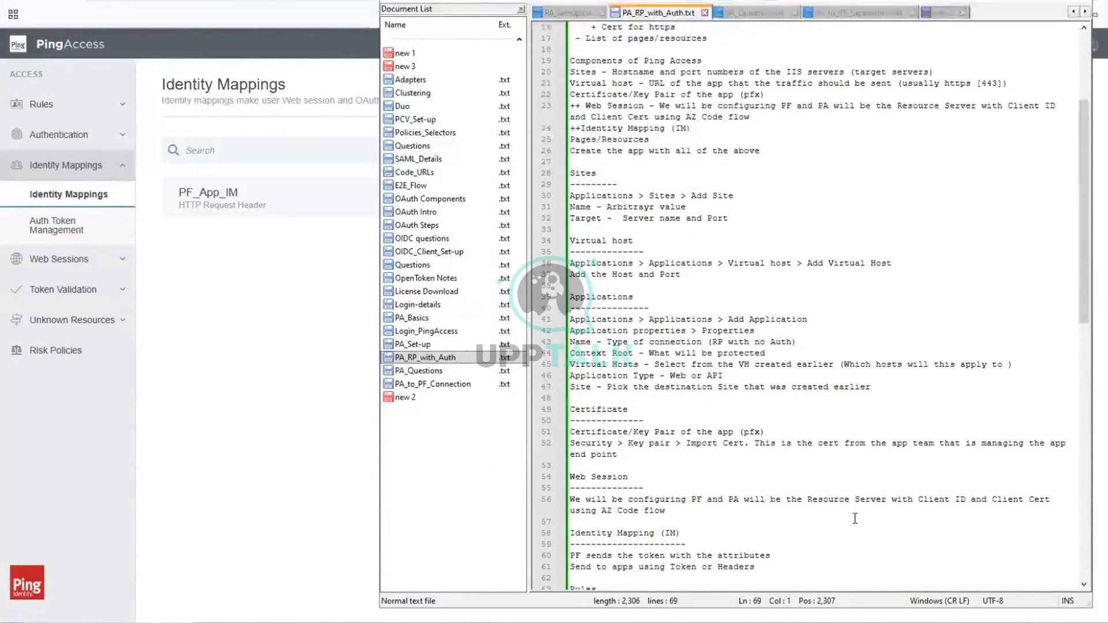
pyautogui.click(740, 71)
pyautogui.click(728, 59)
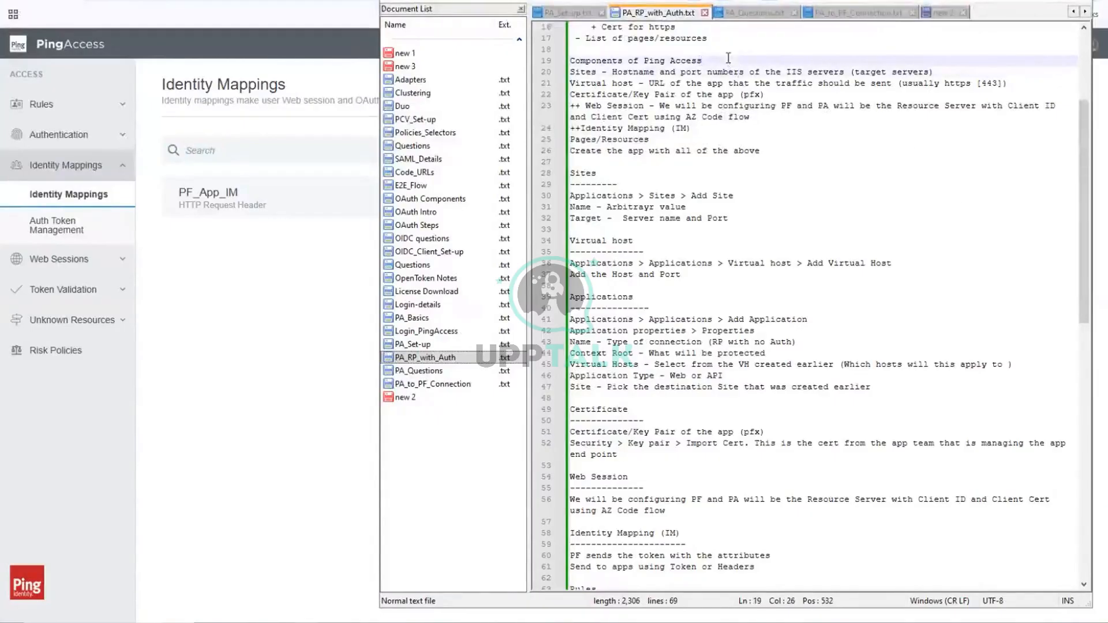
pyautogui.press('Return')
pyautogui.write('----------------------')
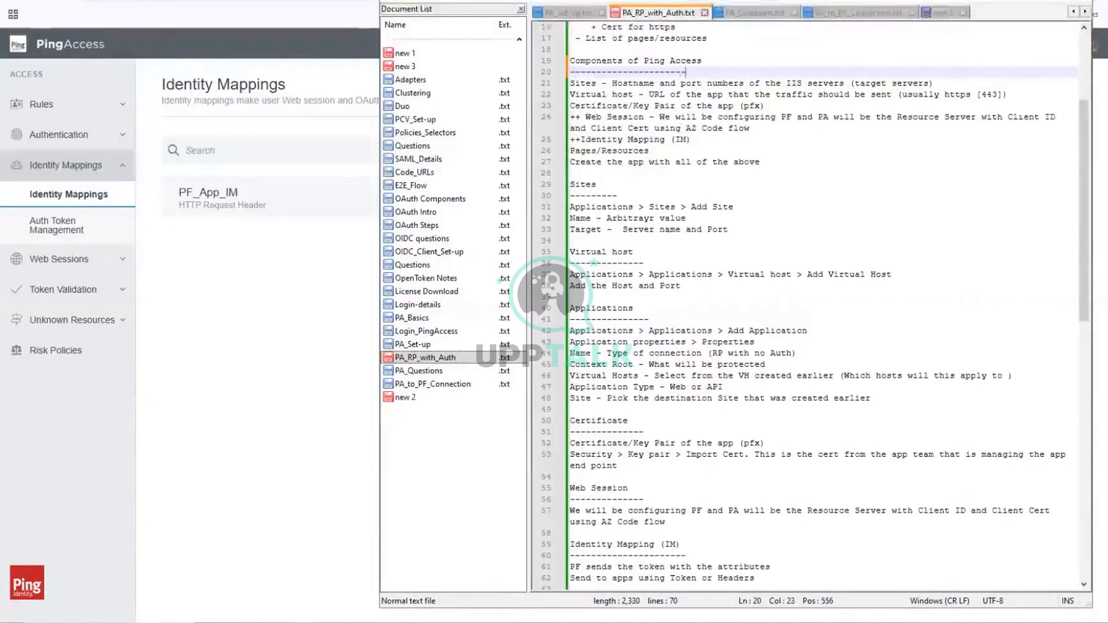
pyautogui.write('---')
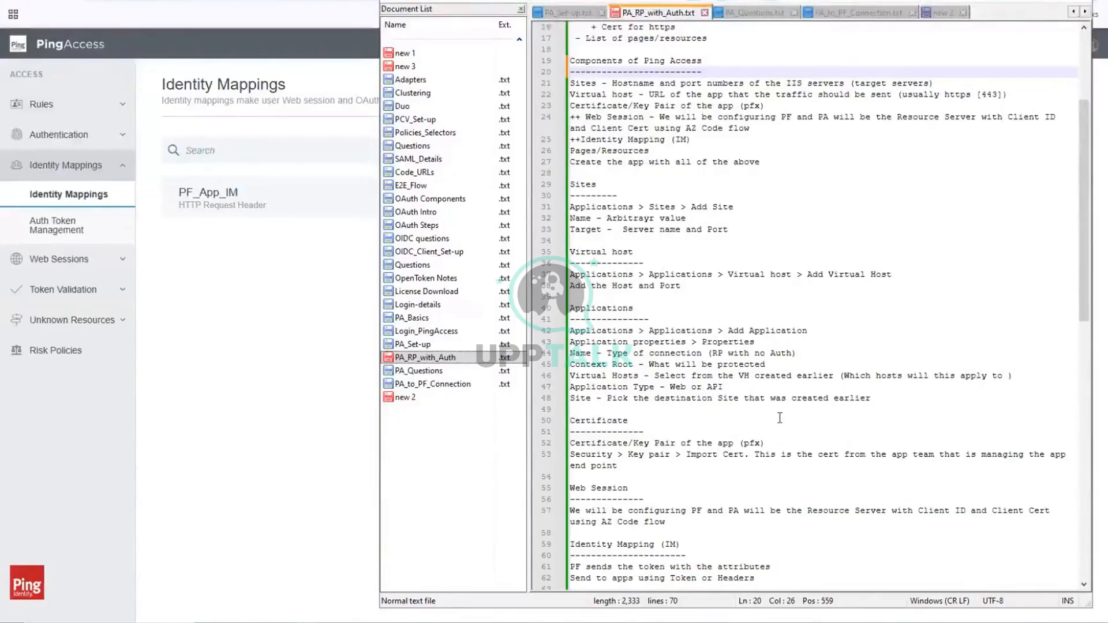
# Step: Switch back to PingAccess and open the RP_No_Auth application's properties for editing to examine them
pyautogui.scroll(-2, 779, 418)
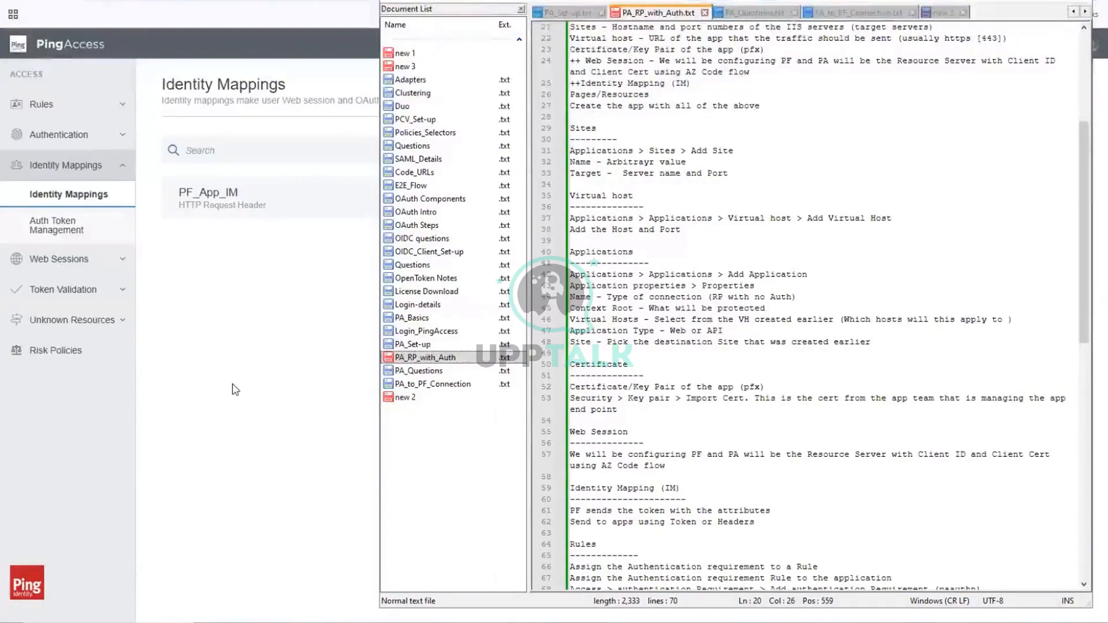
pyautogui.click(236, 389)
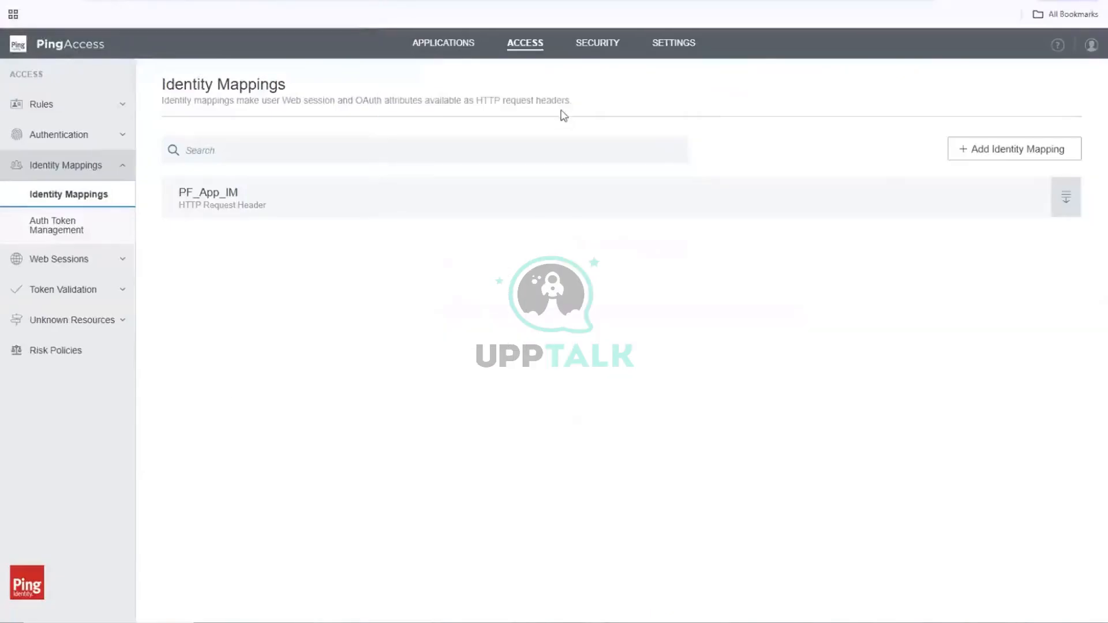
pyautogui.click(437, 44)
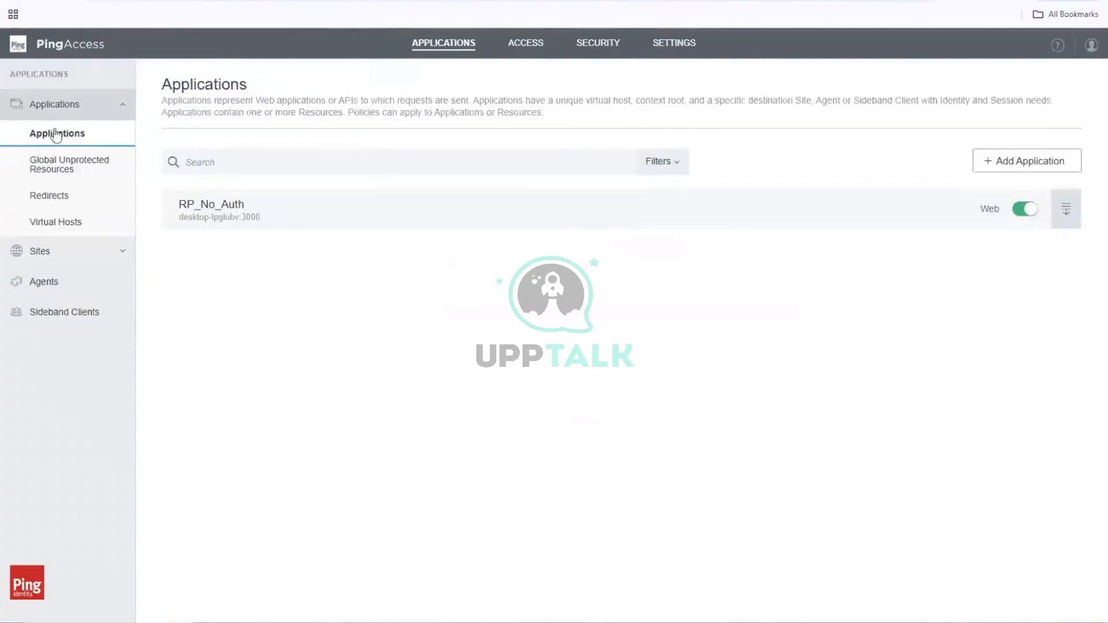
pyautogui.click(79, 159)
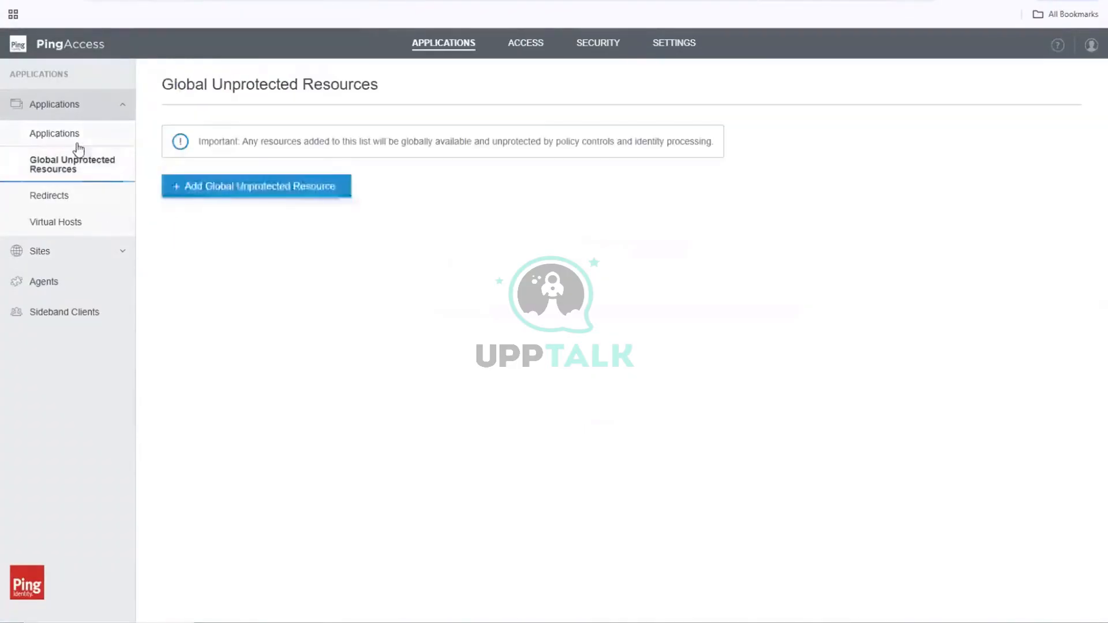
pyautogui.click(78, 136)
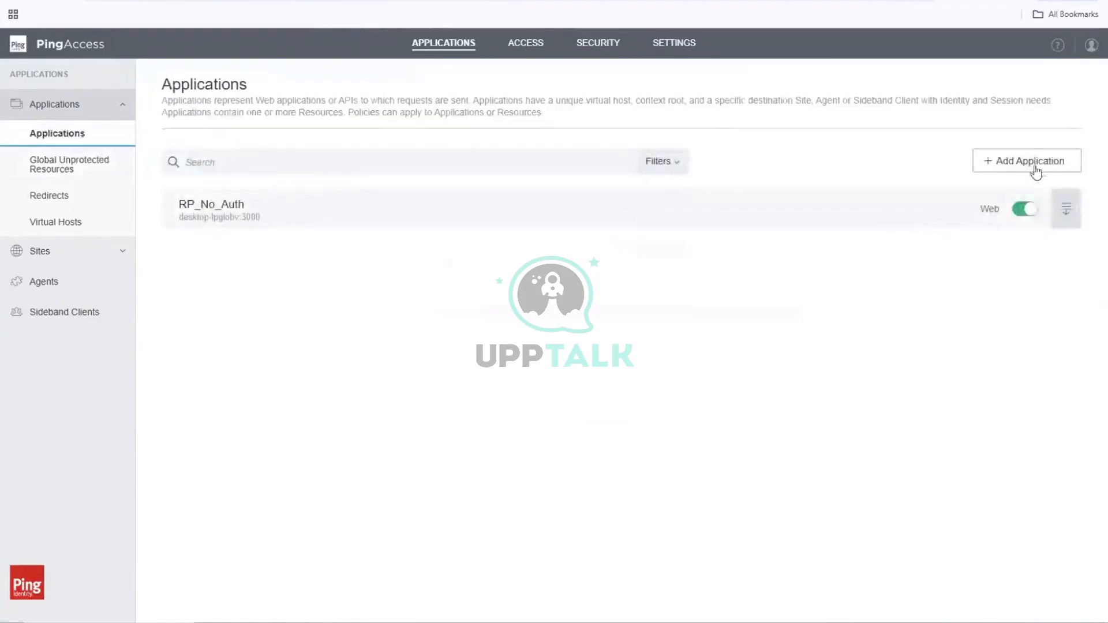
pyautogui.click(1066, 210)
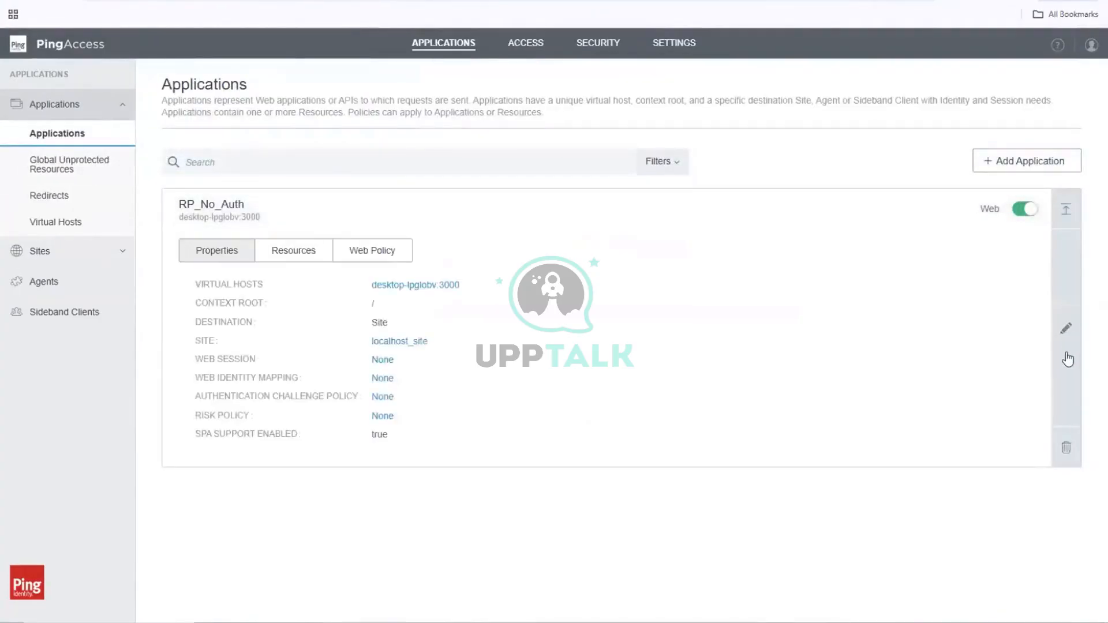
pyautogui.click(1065, 328)
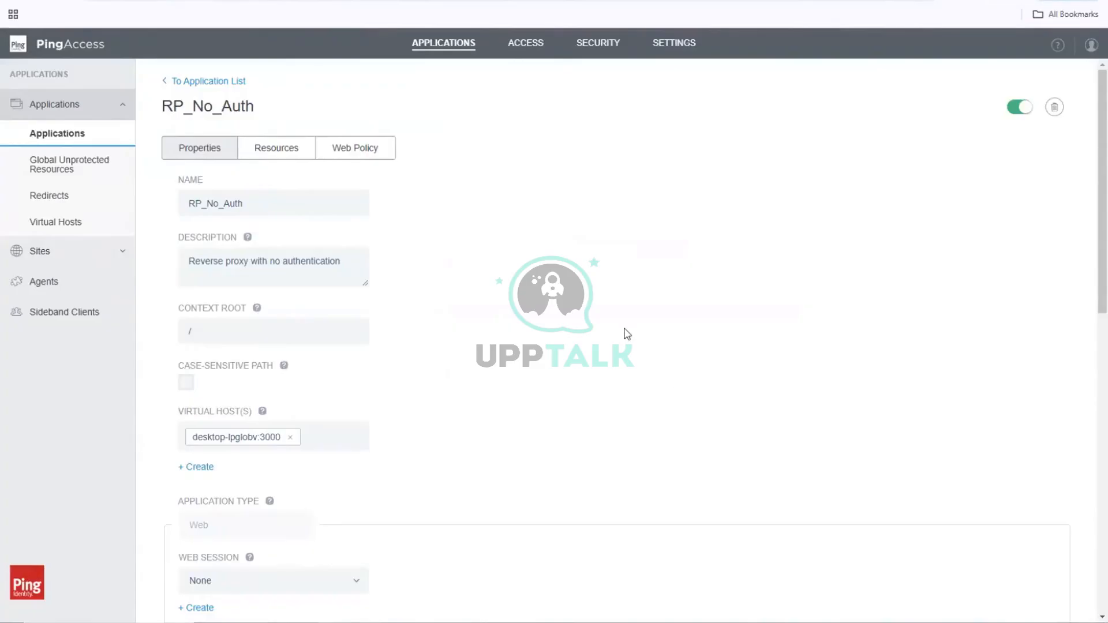
pyautogui.click(322, 259)
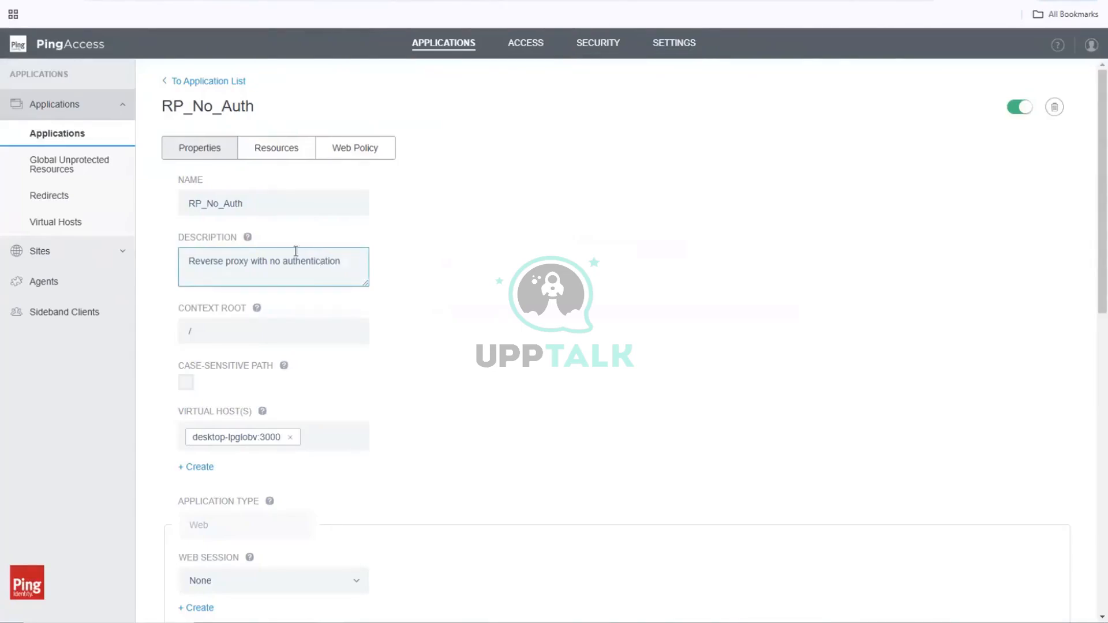
# Step: Reopen the RP_No_Auth application's properties from the application list and change its name to RP_with_Auth
pyautogui.click(80, 141)
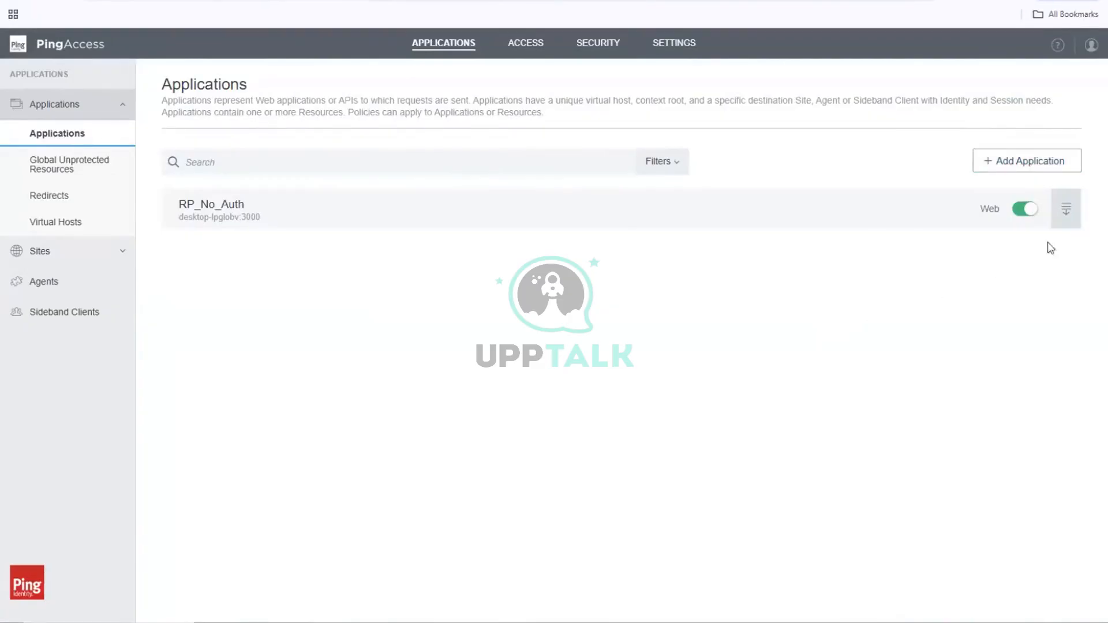
pyautogui.click(1064, 210)
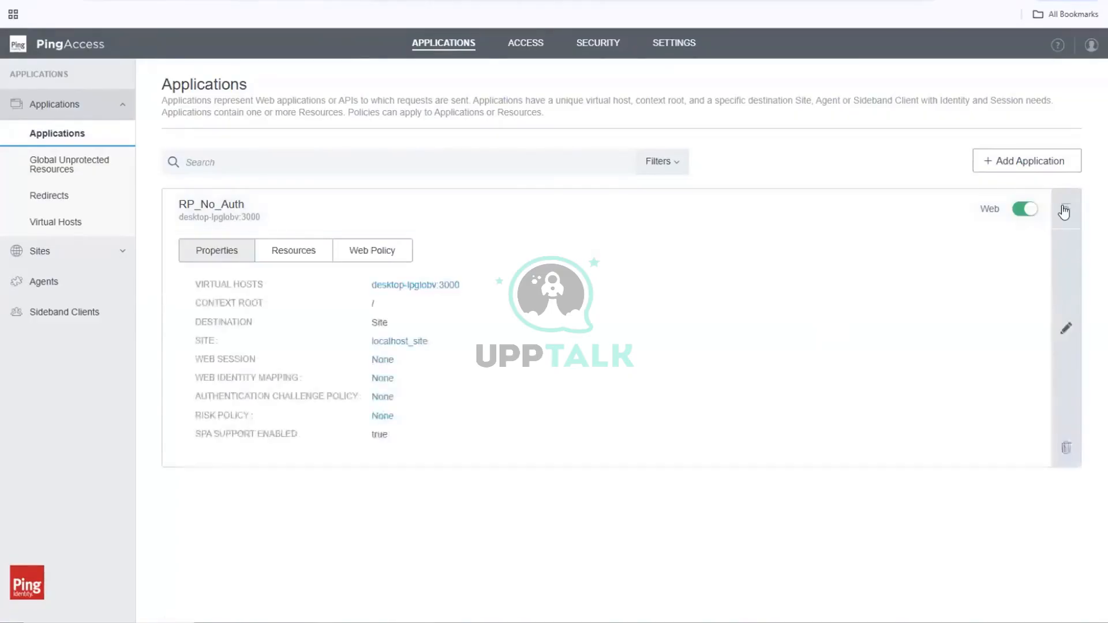
pyautogui.click(1065, 327)
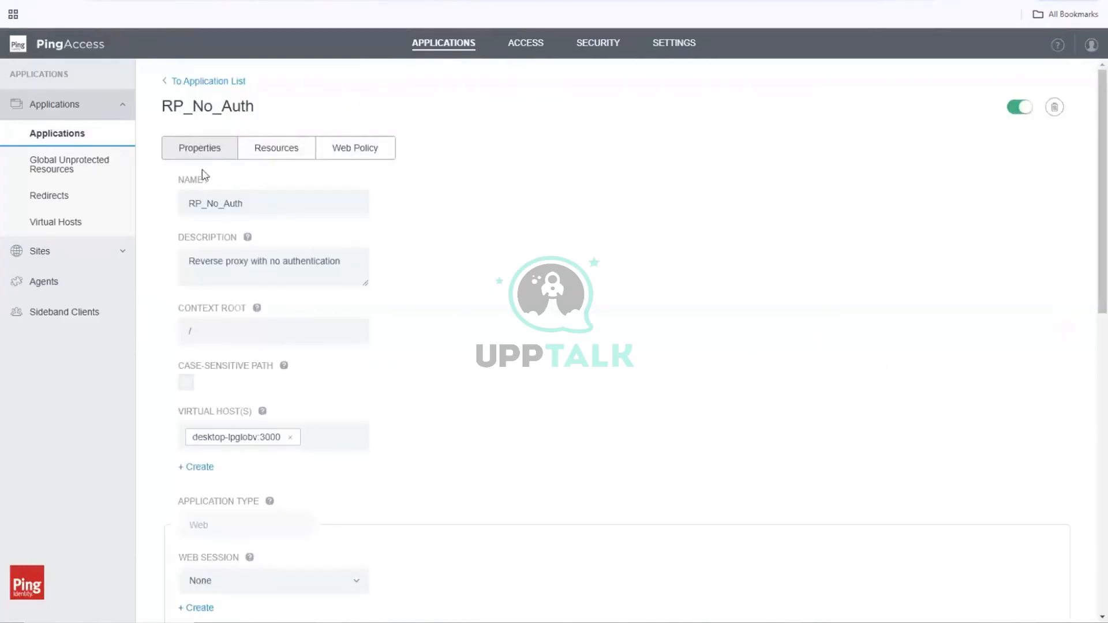
pyautogui.doubleClick(213, 206)
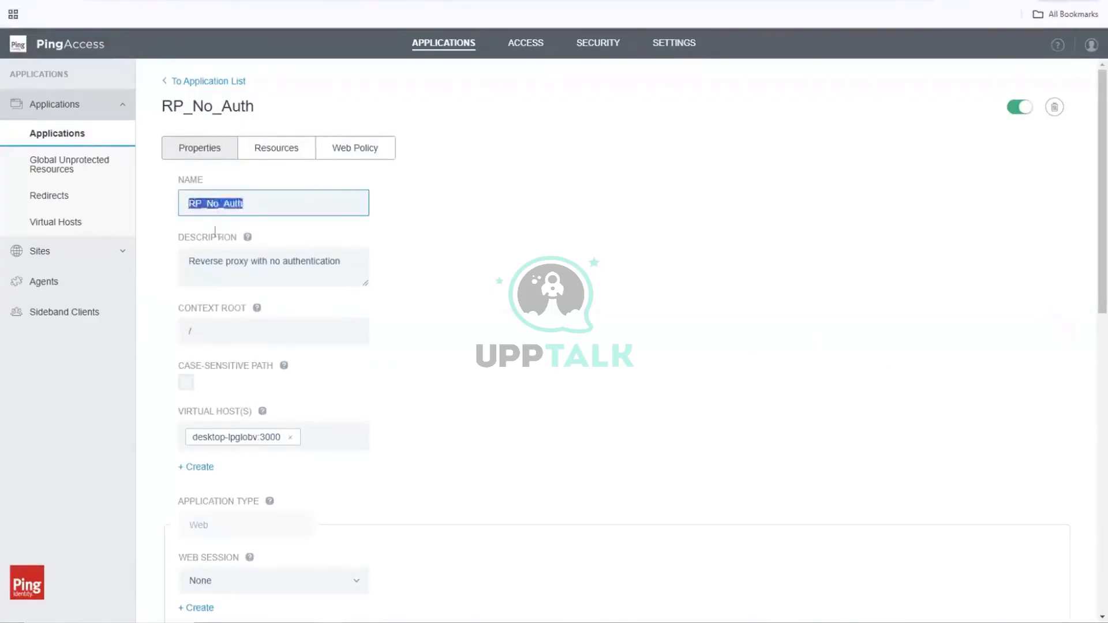
pyautogui.click(216, 208)
pyautogui.press('BackSpace')
pyautogui.press('BackSpace')
pyautogui.write('with')
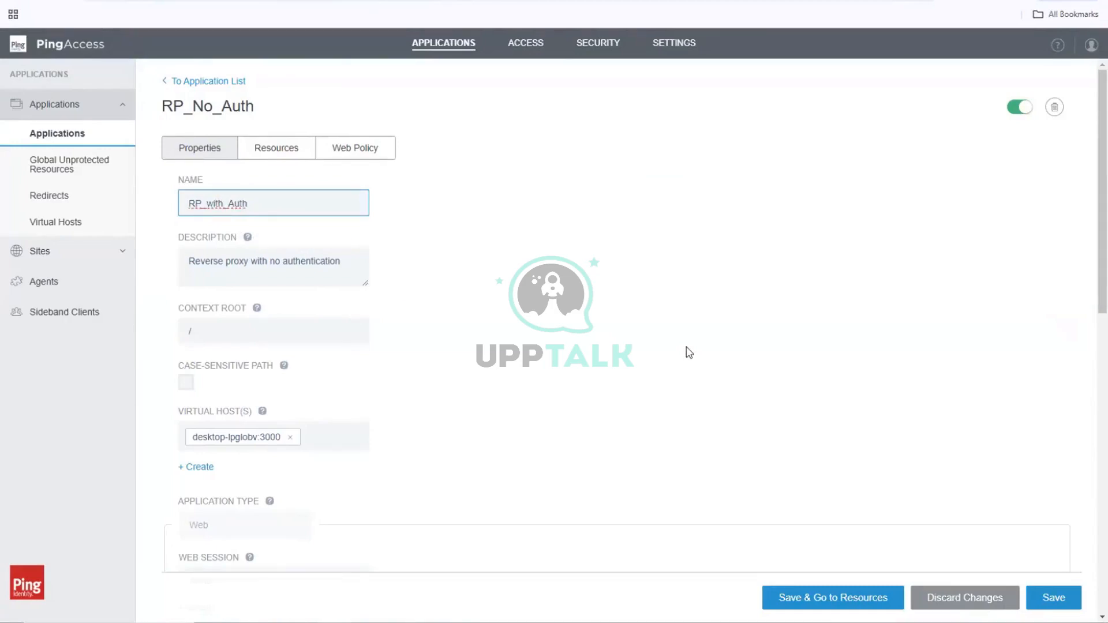
# Step: Assign the PF_App_WS web session and PF_App_IM web identity mapping to the application and save it
pyautogui.scroll(-2, 688, 353)
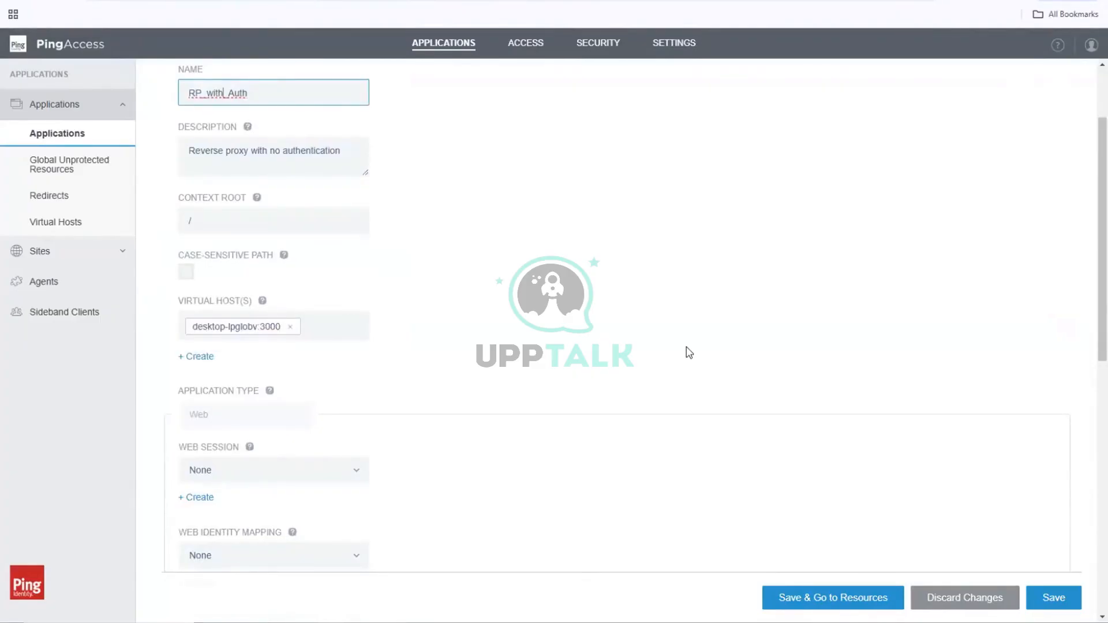
pyautogui.scroll(-4, 689, 352)
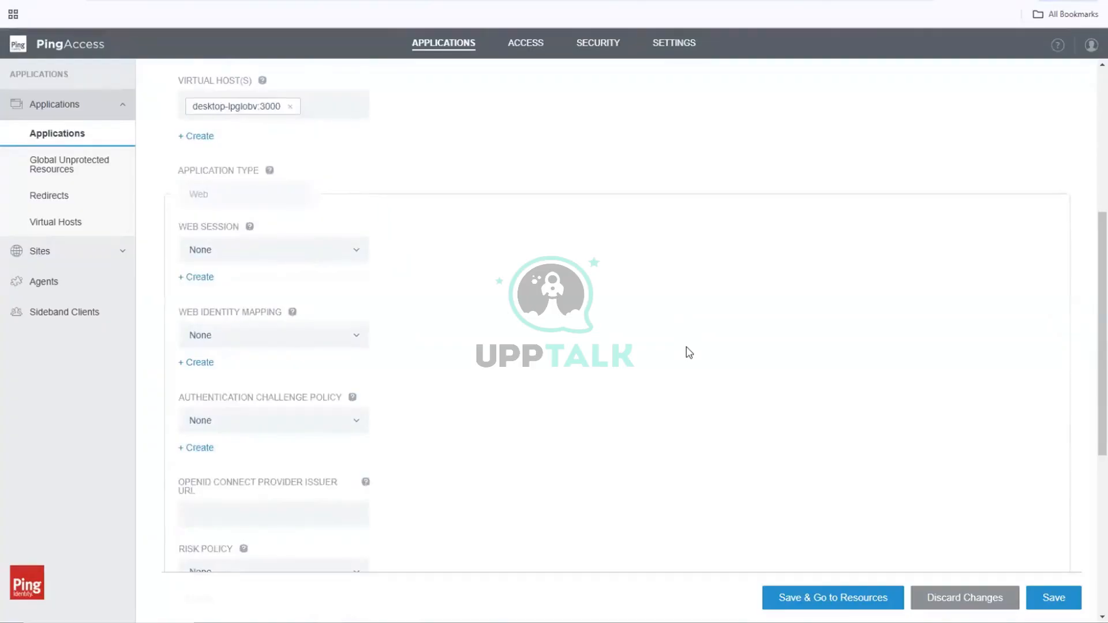
pyautogui.click(358, 254)
pyautogui.click(242, 339)
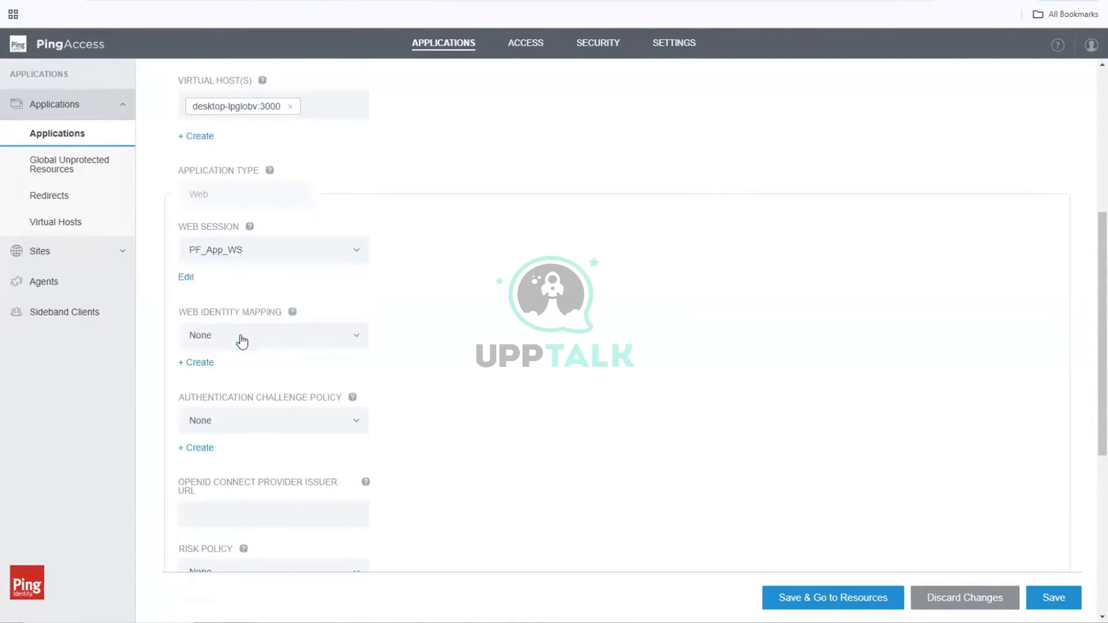
pyautogui.click(356, 334)
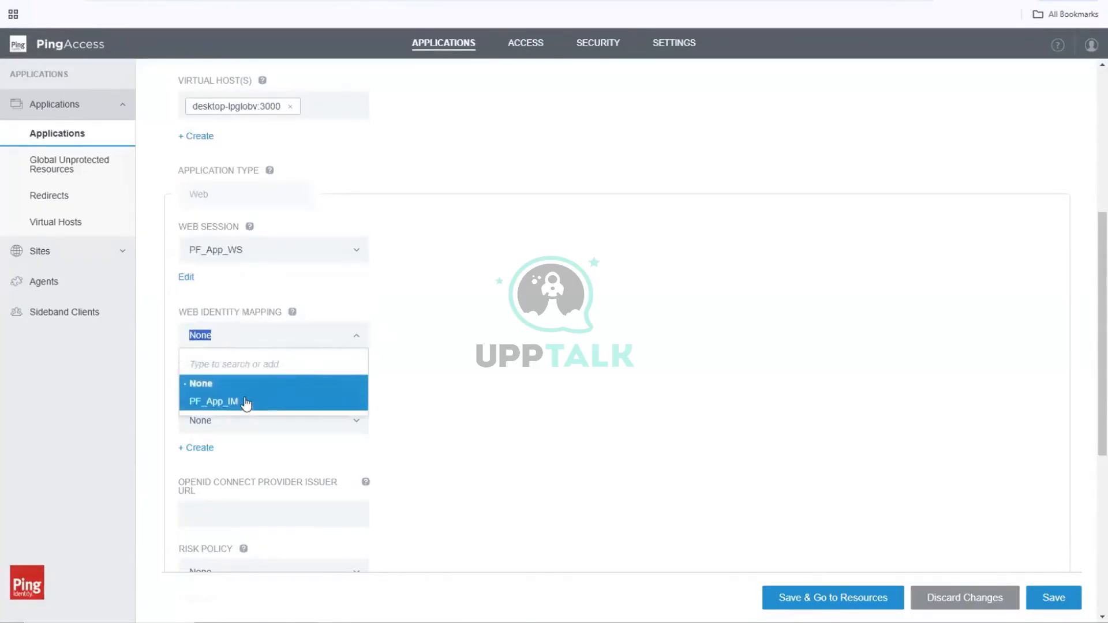
pyautogui.click(246, 404)
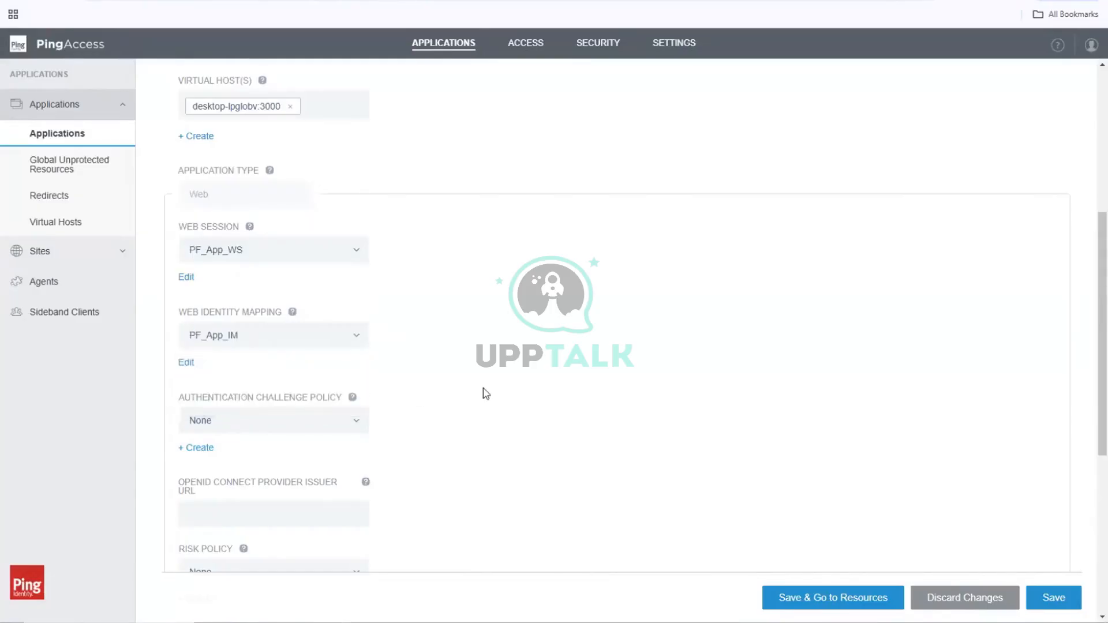
pyautogui.scroll(-2, 483, 388)
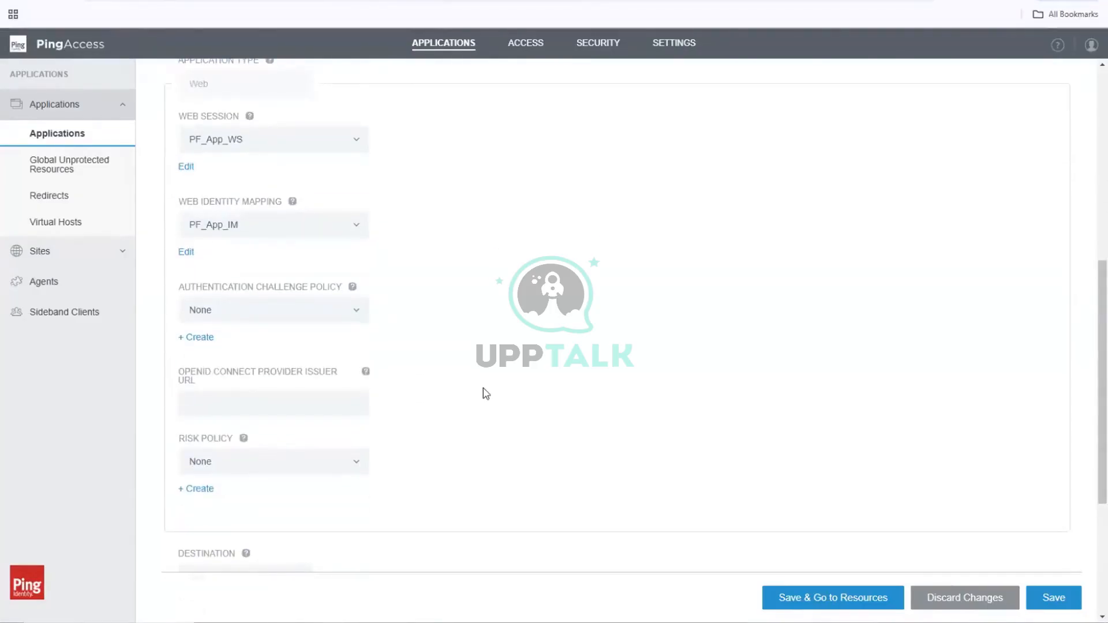
pyautogui.click(1053, 597)
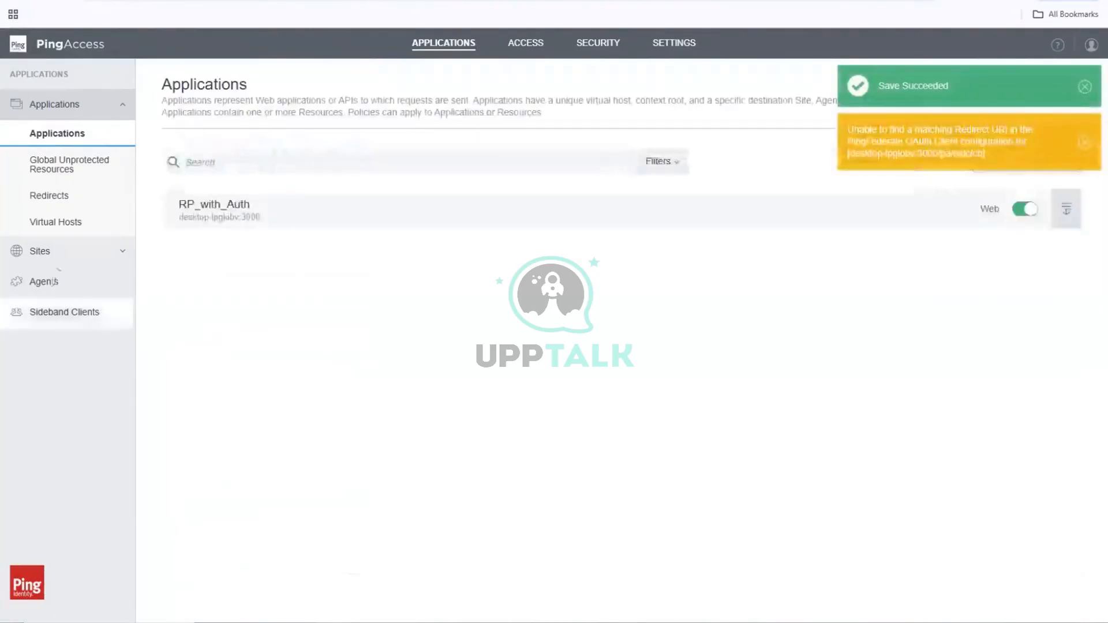